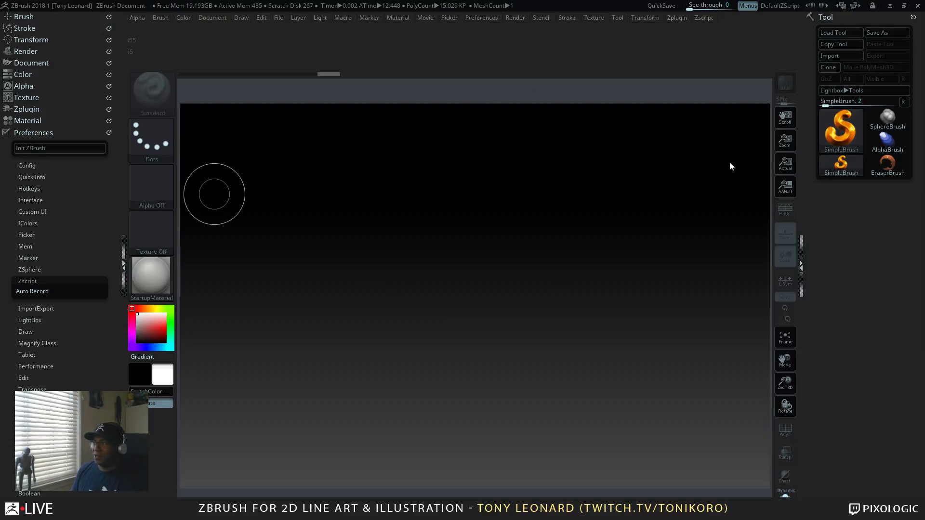
key(alt+Tab)
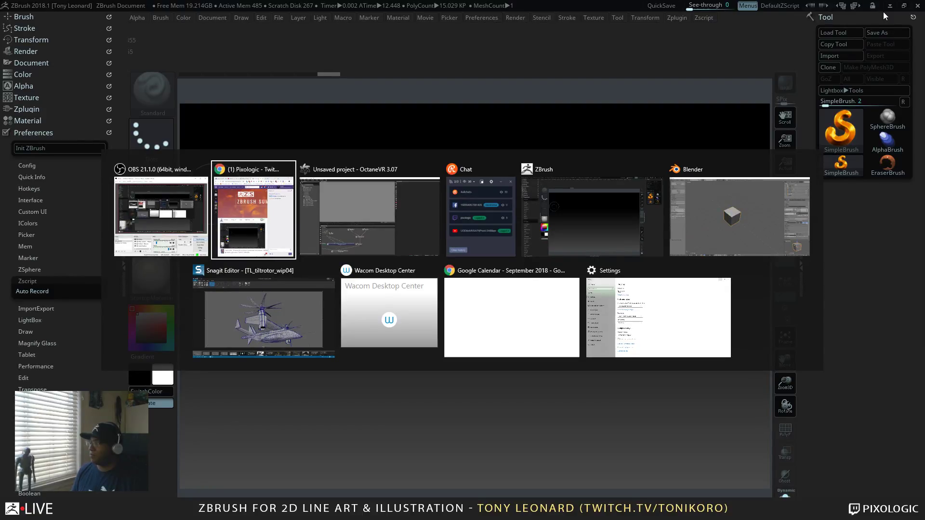
key(alt+Tab)
key(alt+Tab)
key(alt+Tab)
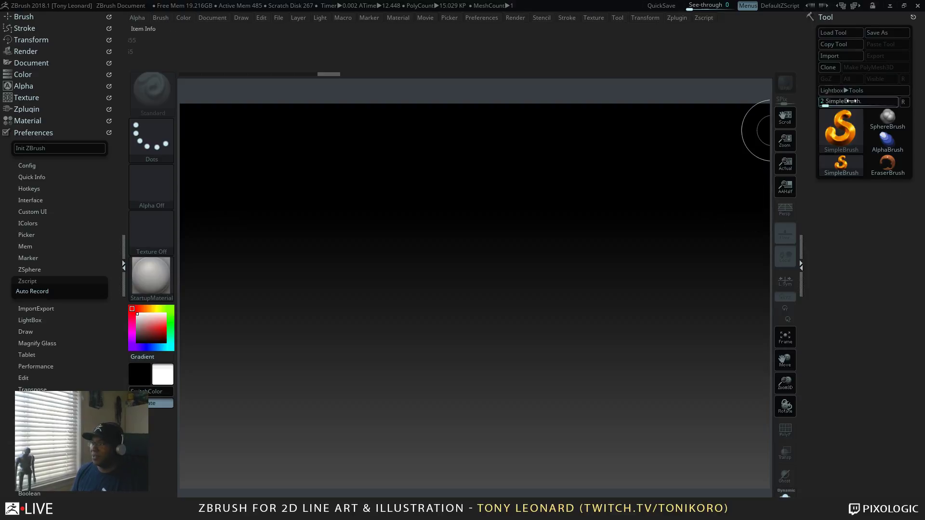
Step: Choose the PolyMesh3D star as the tool, draw it at the centre of the canvas and enter edit mode
click(839, 138)
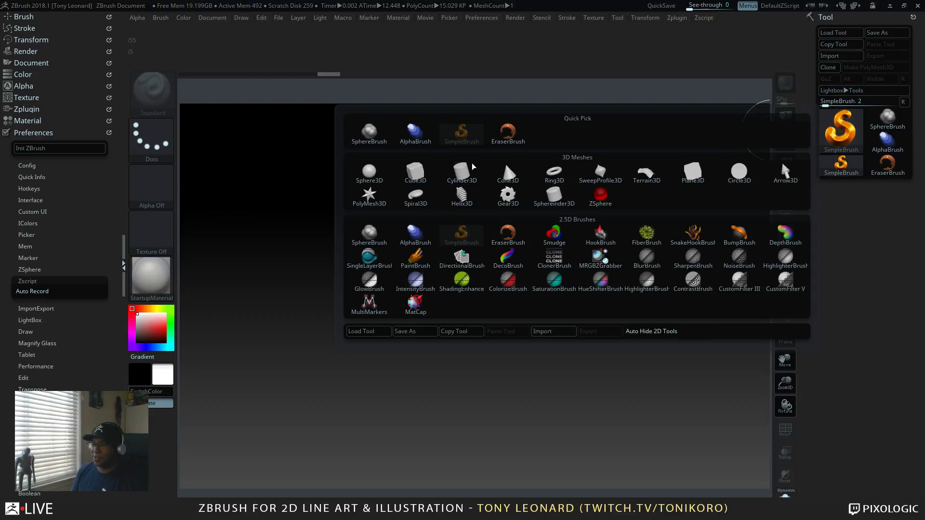
click(369, 197)
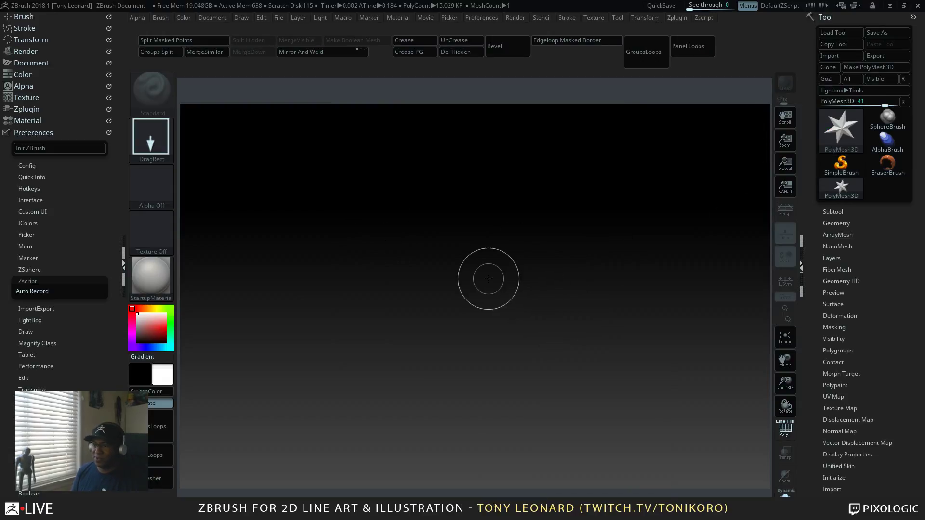
drag(481, 263, 624, 166)
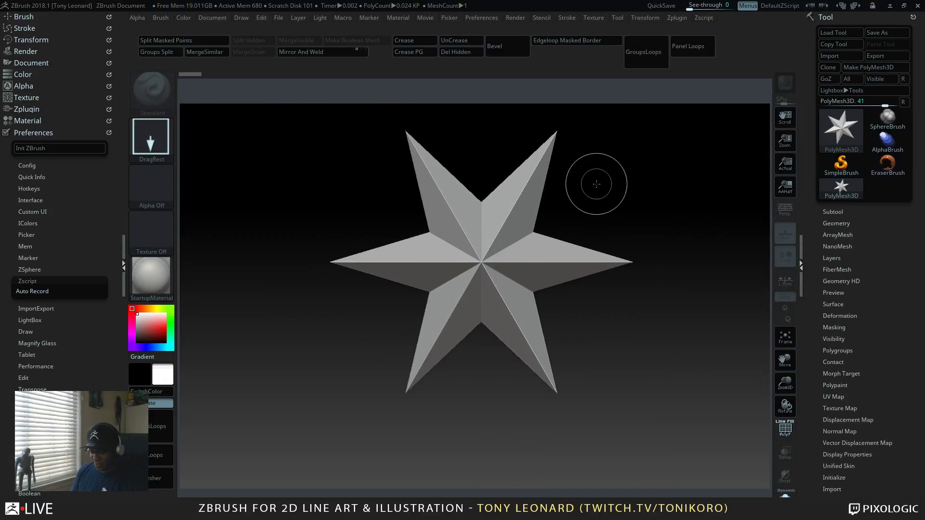
key(t)
alt+drag(677, 260, 612, 321)
drag(675, 243, 631, 337)
Step: Append a Plane3D mesh as a second subtool of the star
click(850, 213)
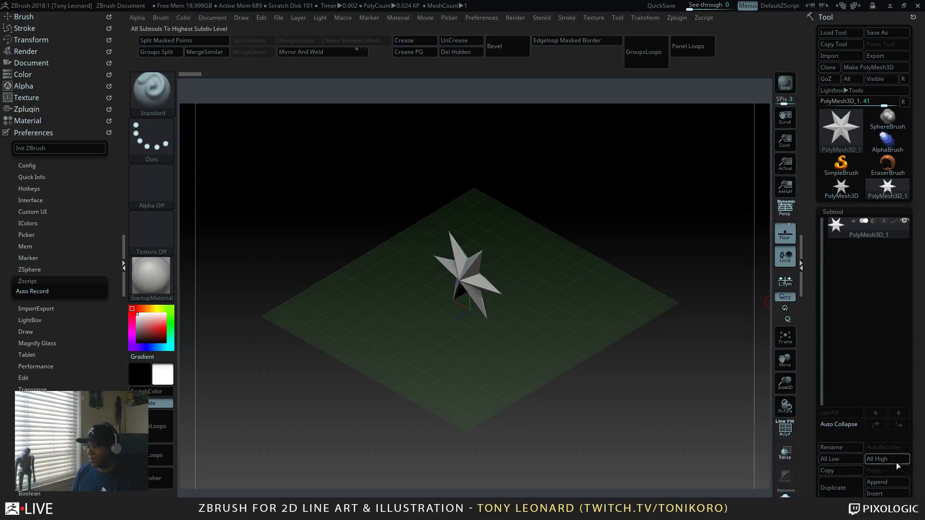
click(881, 483)
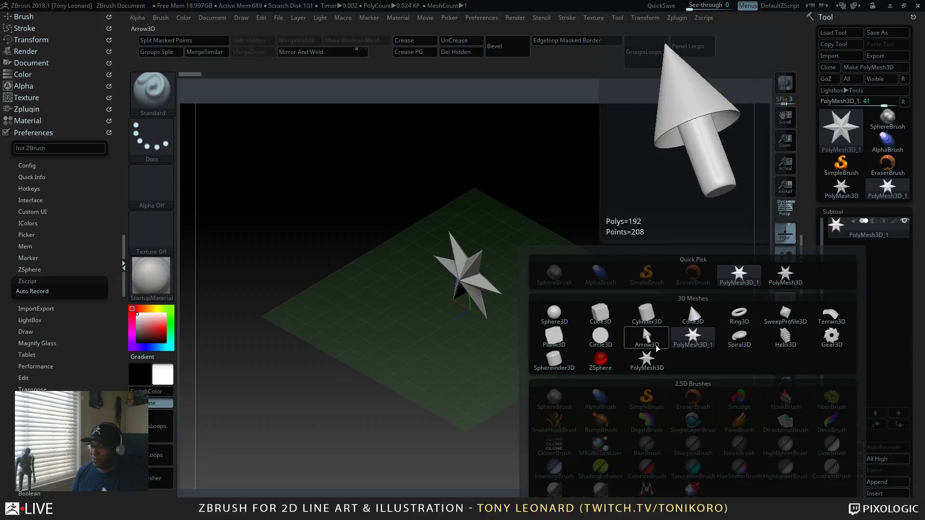
click(554, 341)
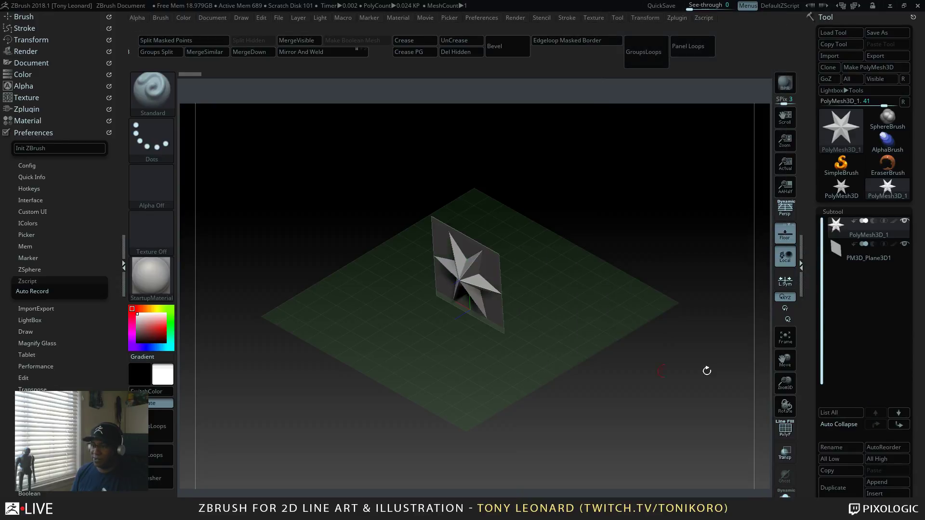
Step: Enable Double in the star subtool's display properties so its faces render from both sides
drag(599, 340, 588, 309)
drag(490, 295, 615, 390)
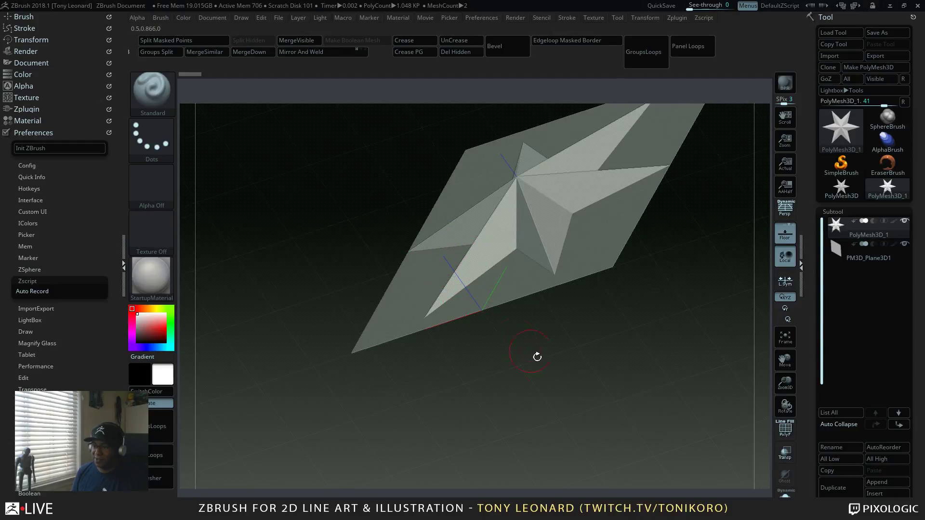
drag(537, 355, 592, 382)
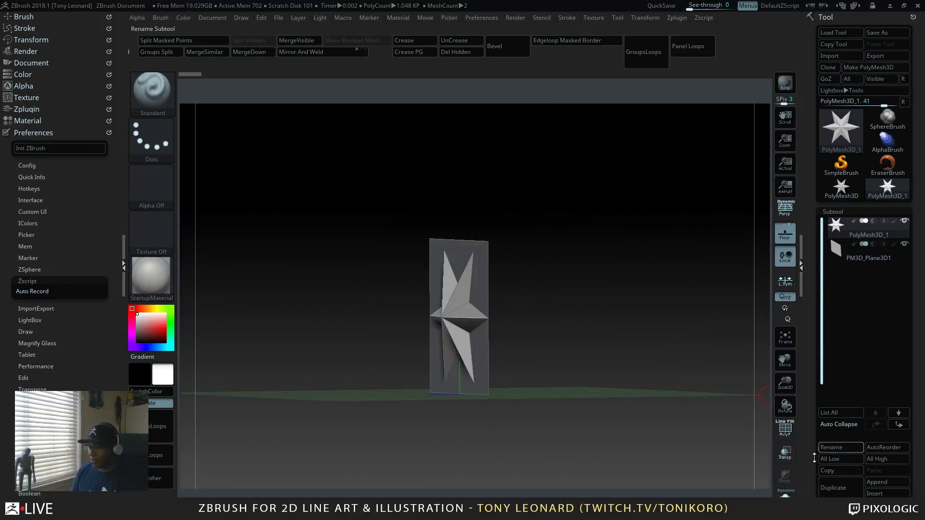
drag(814, 457, 843, 336)
click(844, 323)
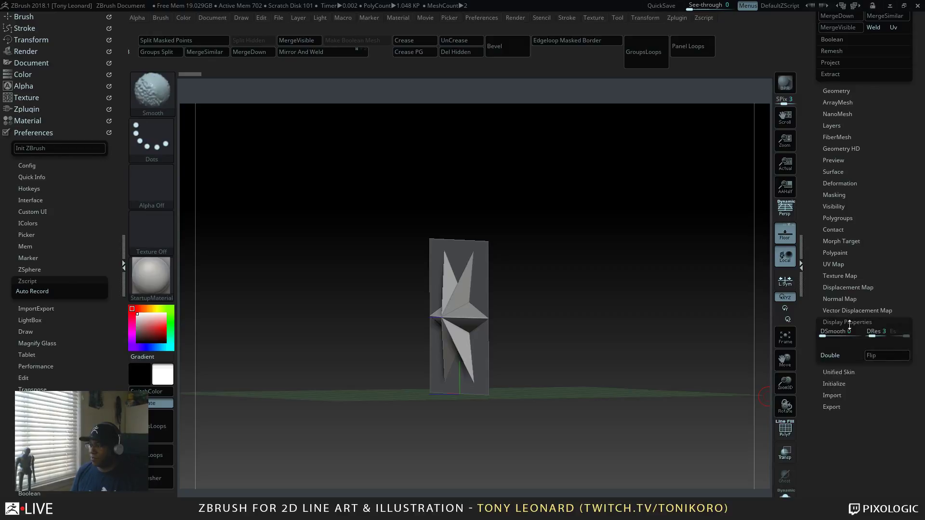
drag(704, 344, 766, 311)
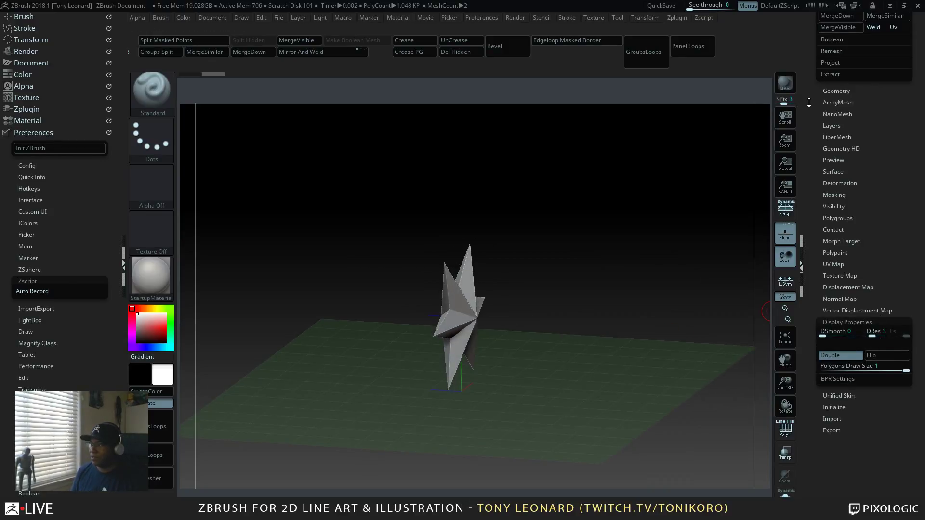
Step: Select the plane subtool and enable Double in its display properties
drag(807, 102, 814, 216)
click(839, 235)
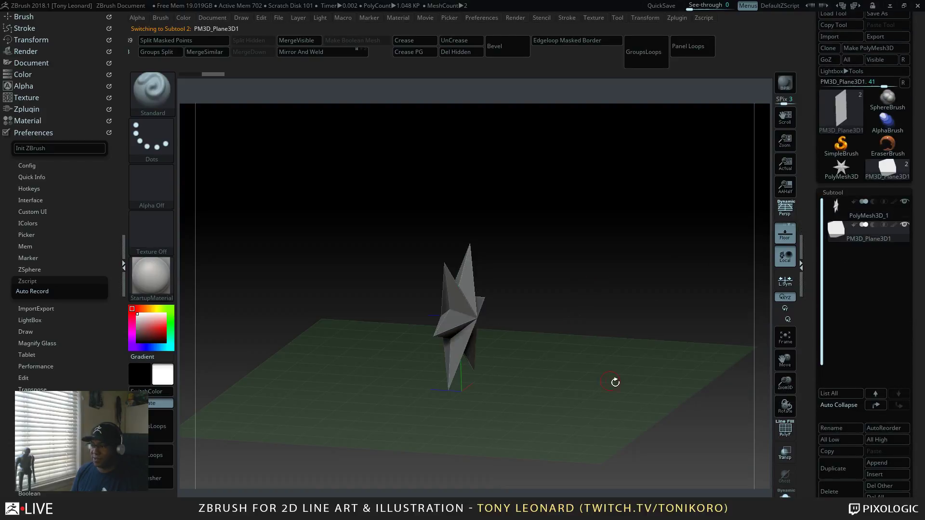
alt+drag(615, 382, 591, 245)
drag(813, 401, 811, 279)
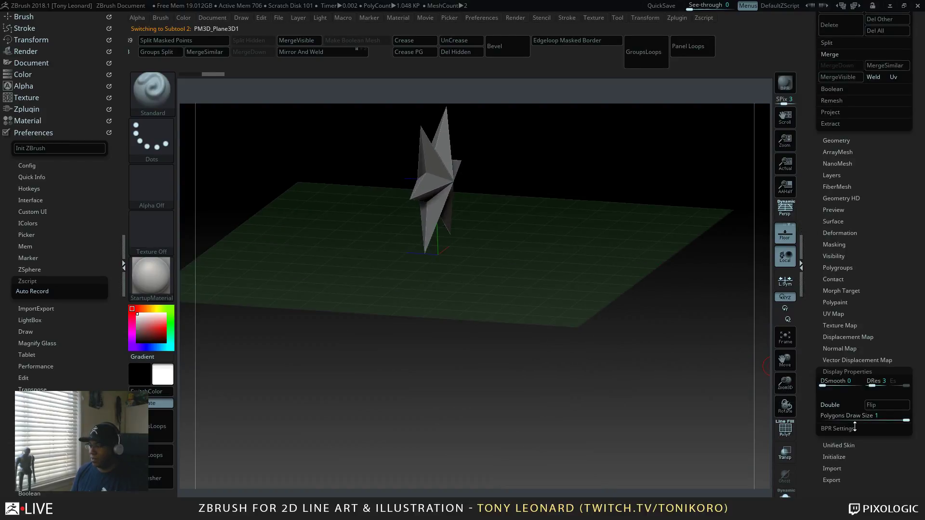
click(830, 405)
drag(578, 302, 605, 391)
Step: Hide the star subtool and rename it TL_ZBLive_09222018_environ
drag(814, 154, 788, 325)
click(904, 222)
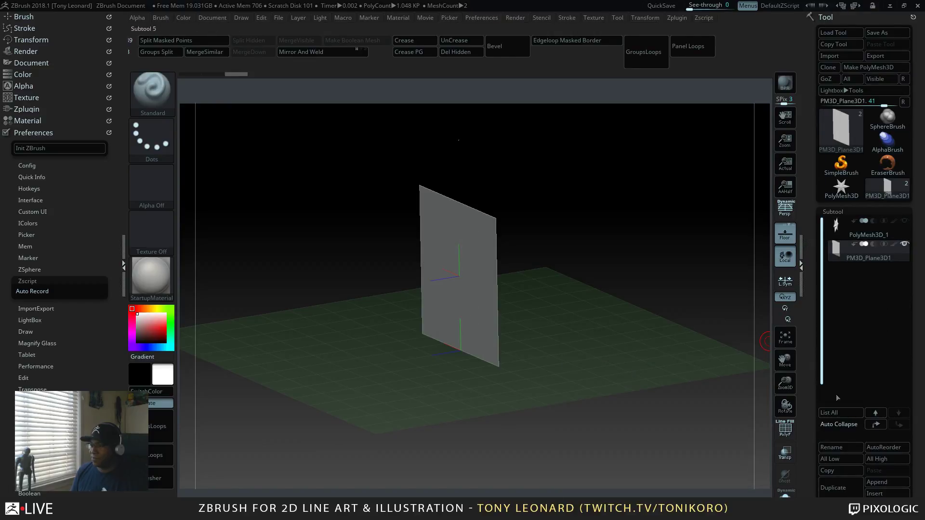
click(857, 234)
click(849, 448)
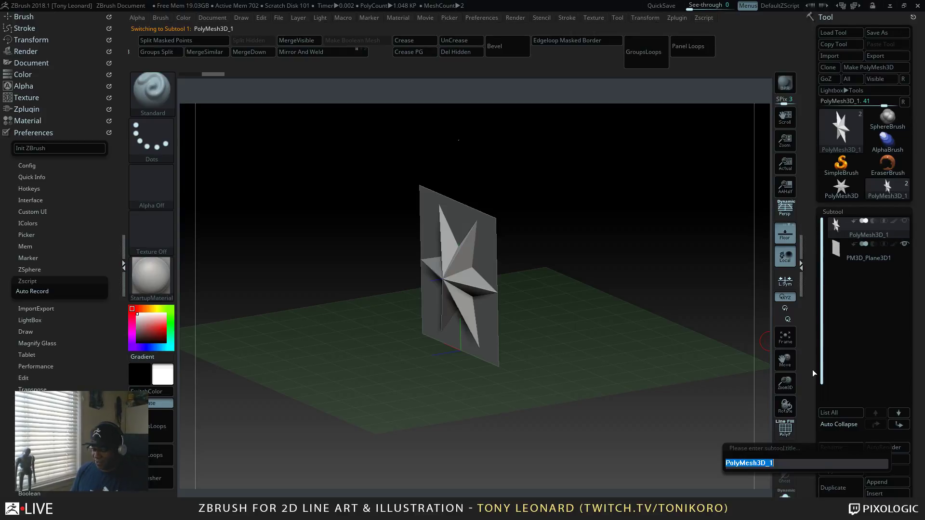
text(TL)
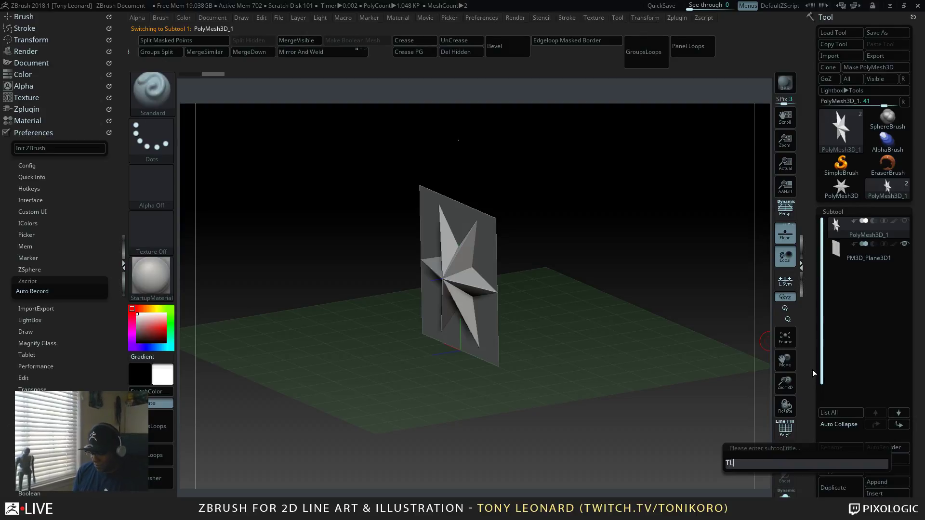
text(_Zb)
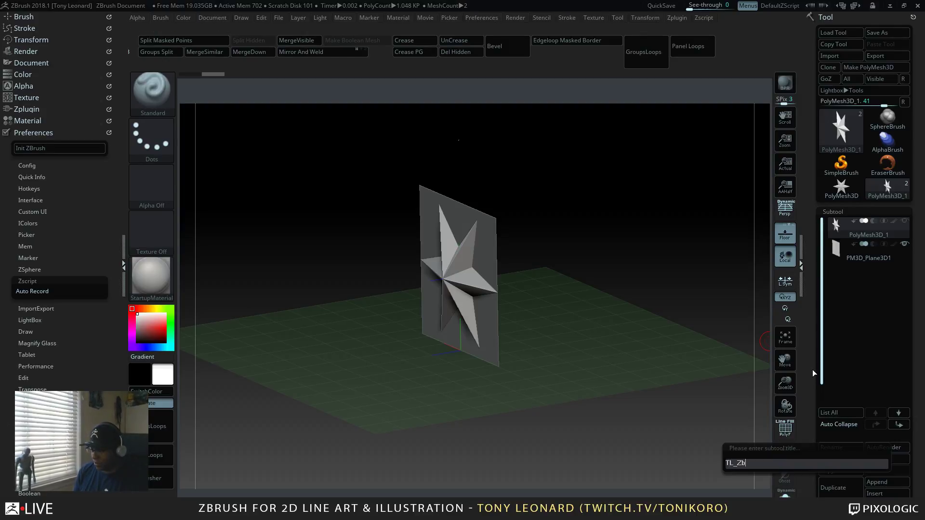
key(BackSpace)
text(BLive)
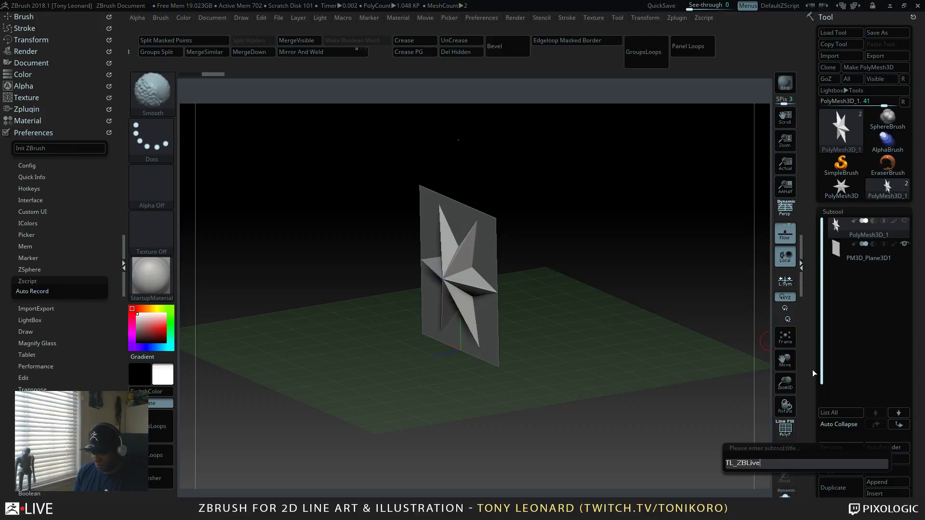
text(_0922)
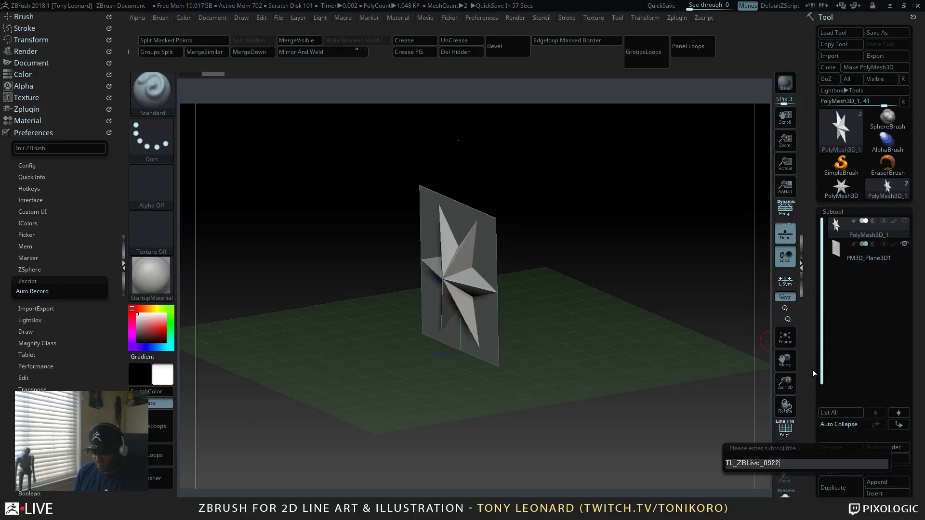
text(2018)
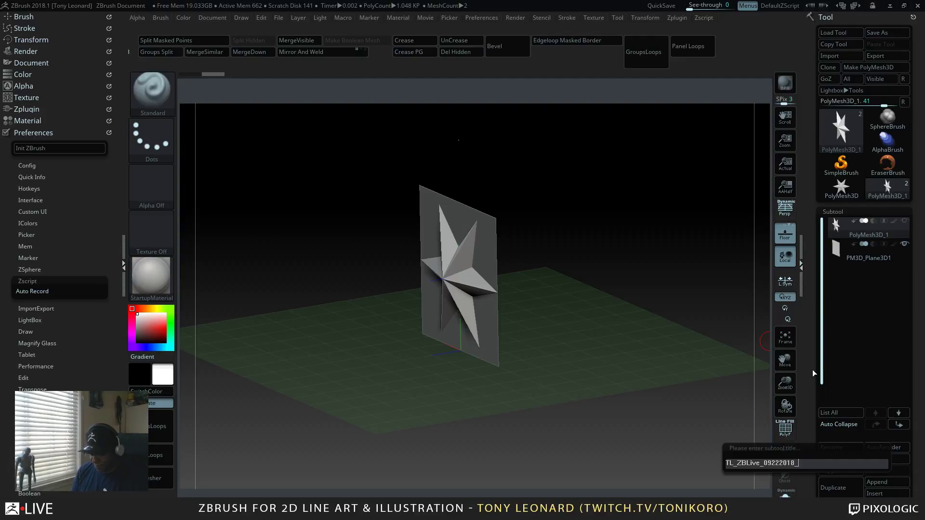
text(_environ)
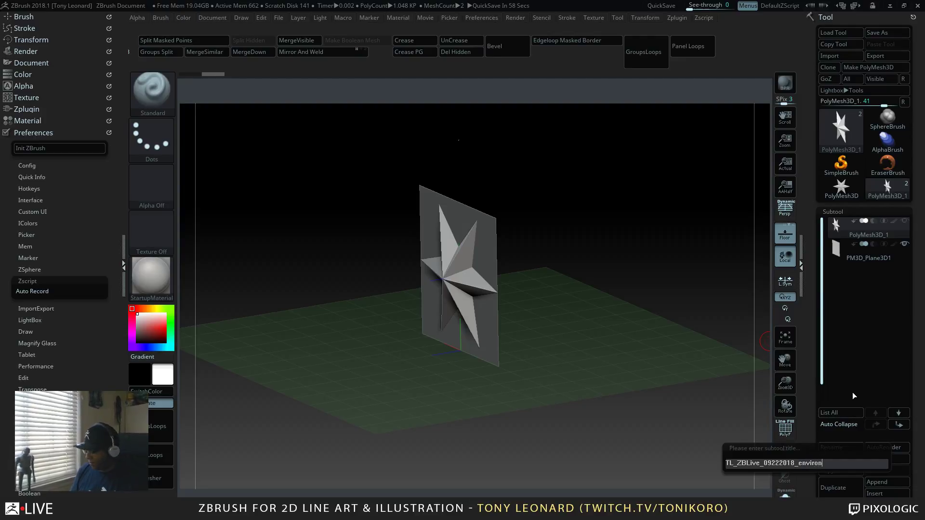
key(Return)
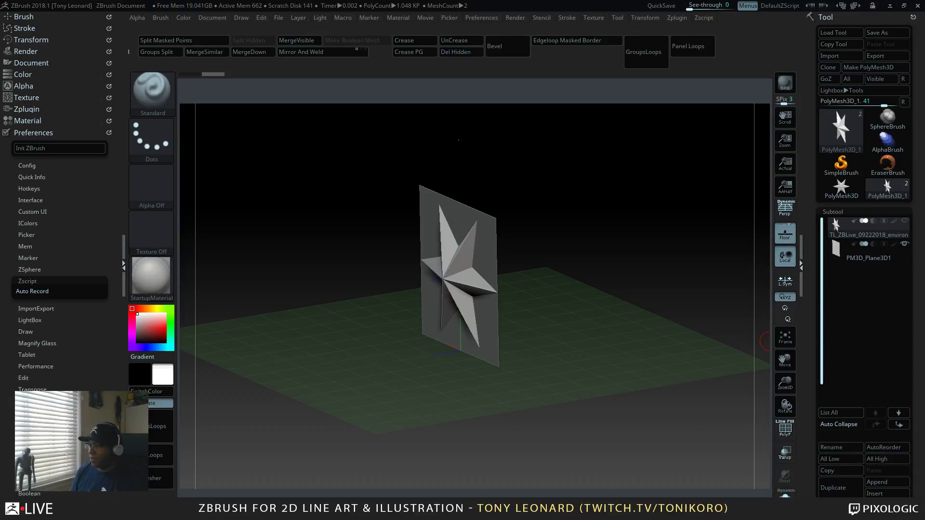
Step: Select the plane subtool and rotate it -90 degrees with the transform gizmo so it lies flat
click(862, 256)
click(904, 221)
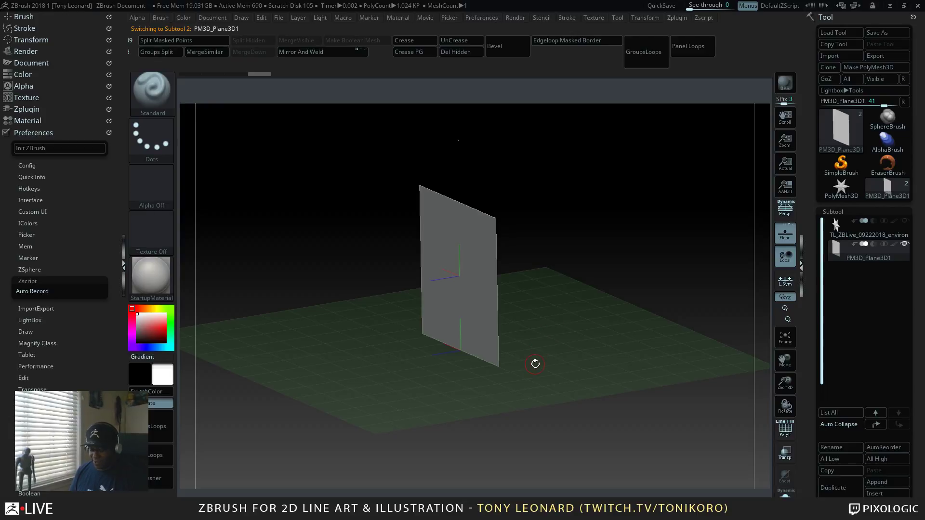
key(w)
key(f)
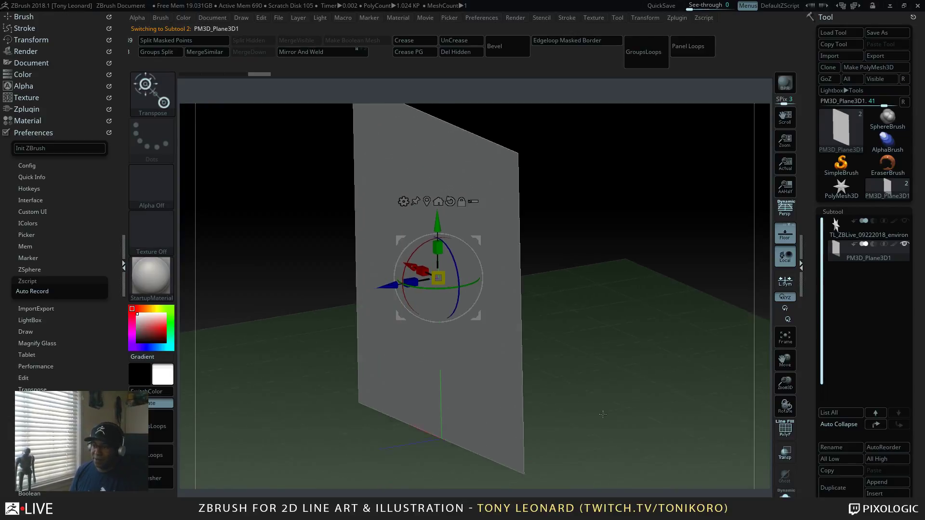
mouse_move(603, 415)
alt+mouse_down()
mouse_move(602, 463)
mouse_move(588, 398)
mouse_move(595, 411)
alt+mouse_up()
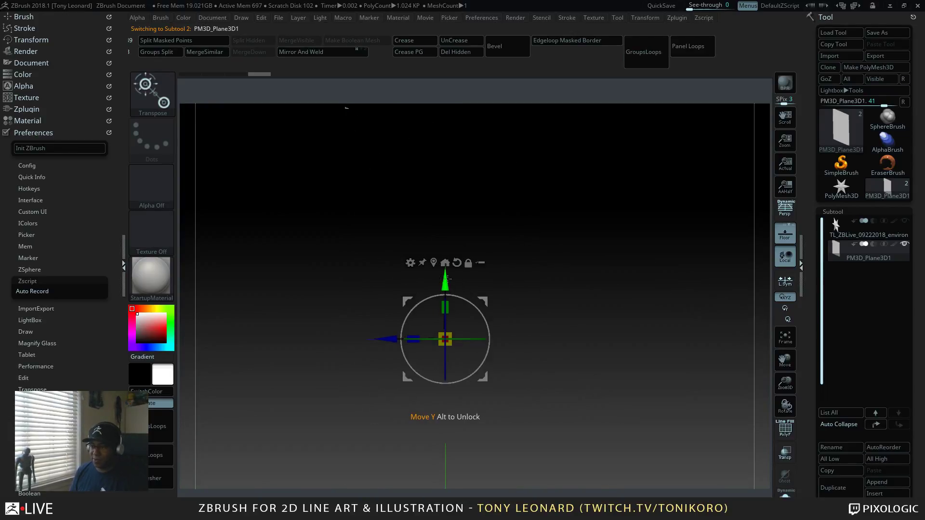
drag(455, 294, 484, 346)
drag(485, 313, 489, 345)
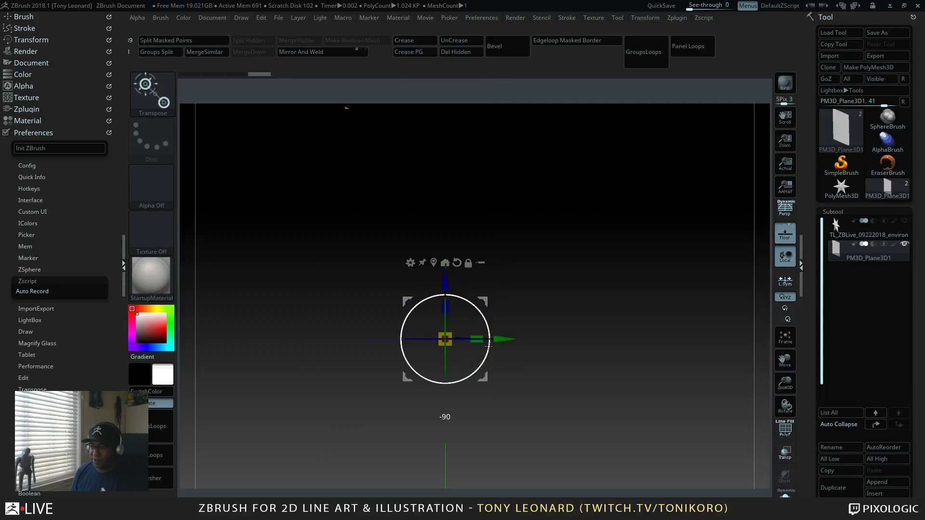
alt+drag(543, 385, 530, 319)
drag(506, 392, 557, 420)
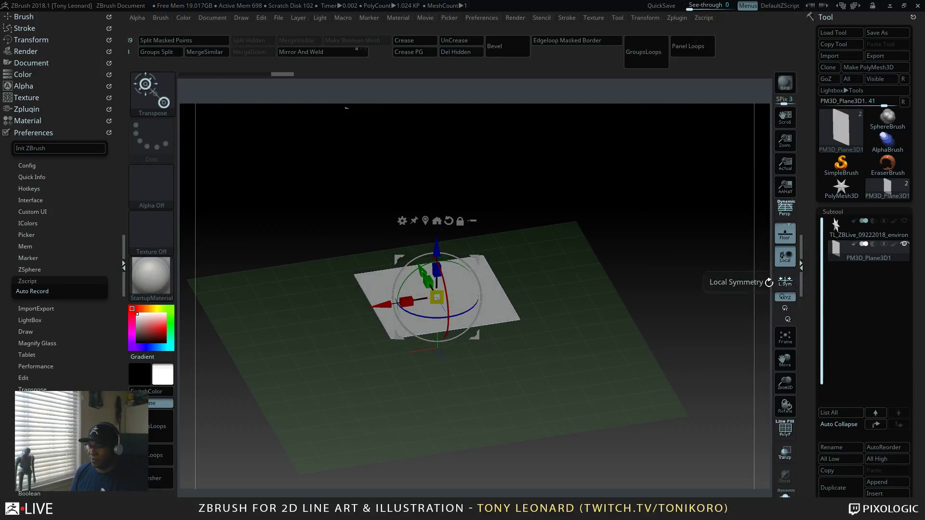
Step: Turn on Local Symmetry and scale the flat plane up uniformly until it extends beyond the floor grid
click(778, 285)
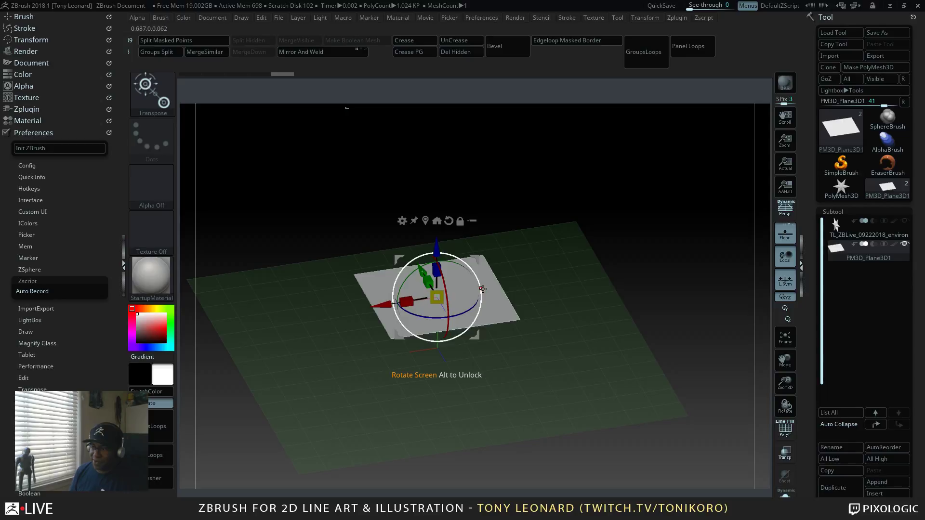
alt+drag(528, 399, 616, 424)
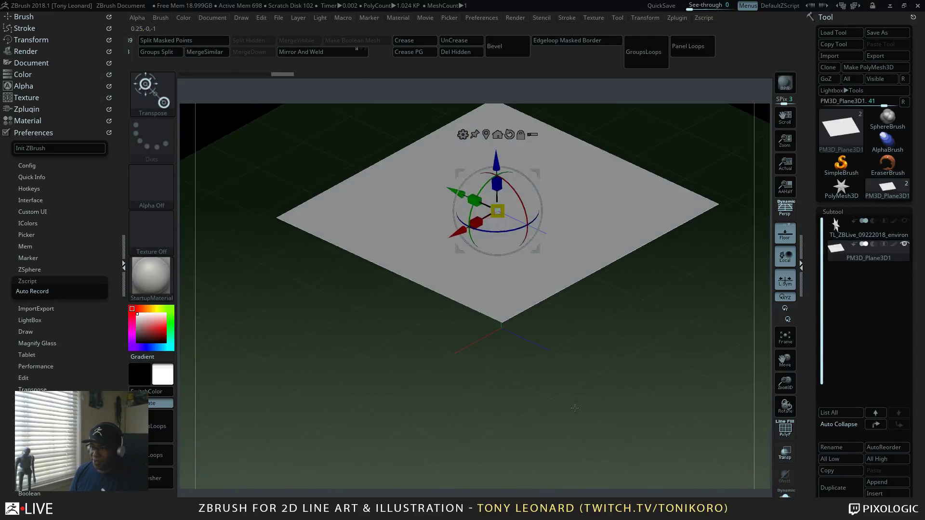
drag(498, 212, 753, 450)
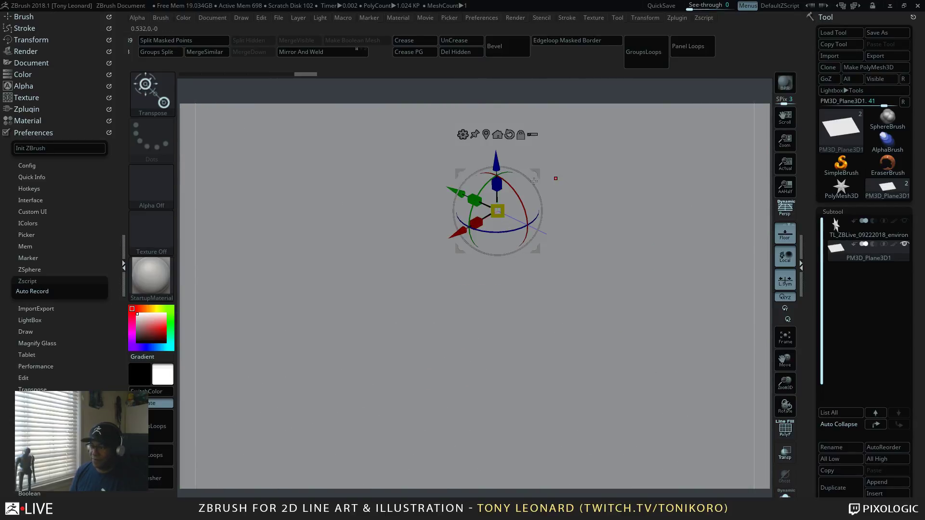
key(f)
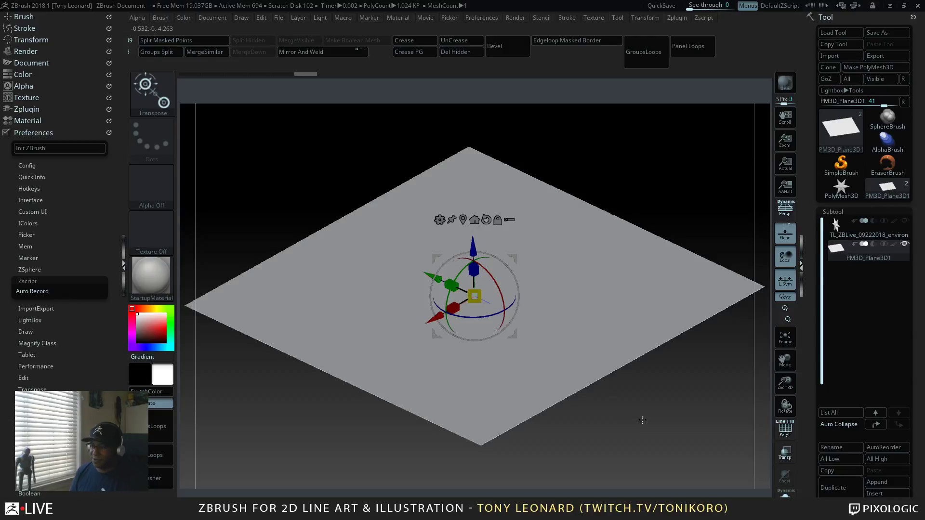
Step: Lower the enlarged plane along its Z axis to the height of the floor grid
alt+drag(642, 421, 616, 322)
drag(597, 374, 630, 414)
shift+drag(677, 289, 659, 334)
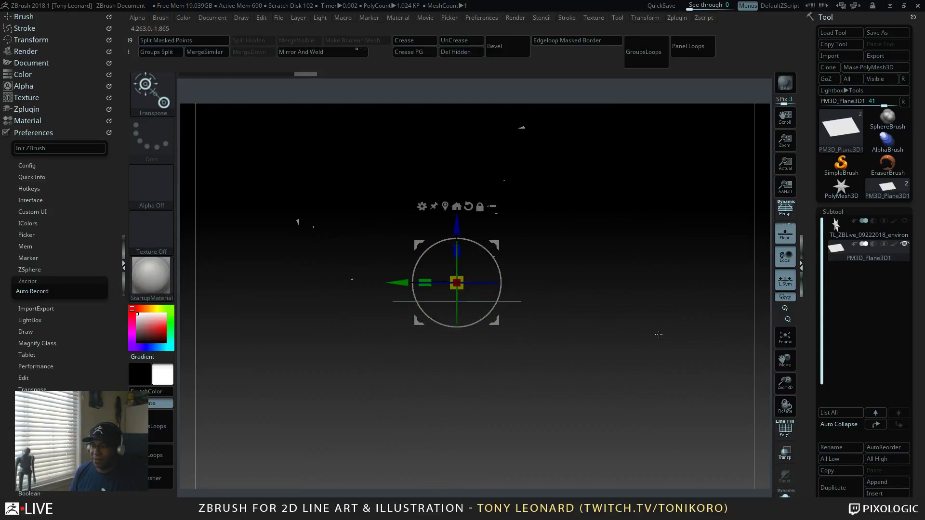
drag(459, 226, 461, 242)
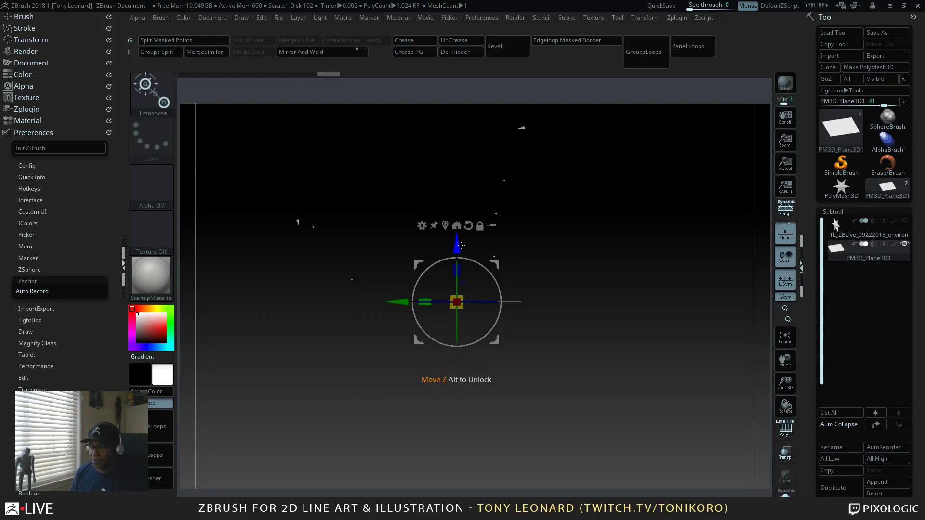
drag(579, 384, 721, 378)
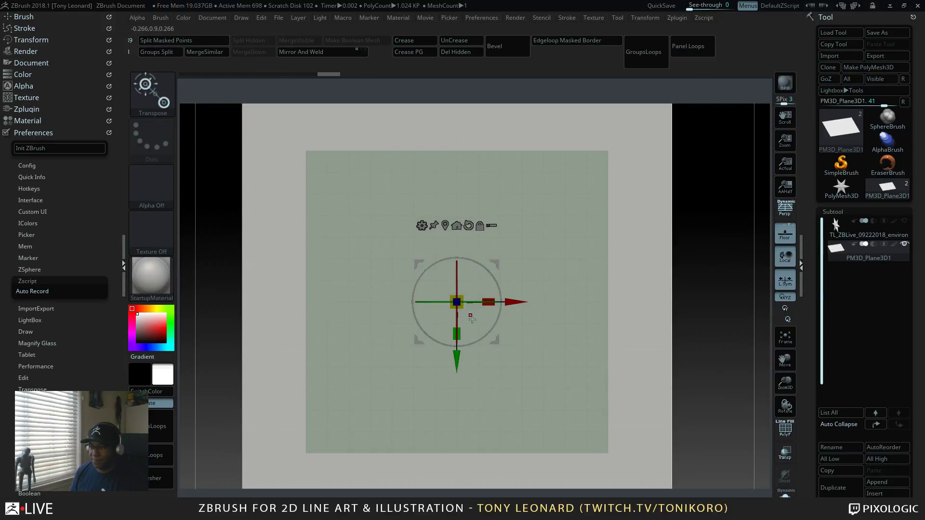
Step: Turn on the PolyFrame wireframe display for the ground plane and fit the whole plane in the view
drag(465, 309, 480, 340)
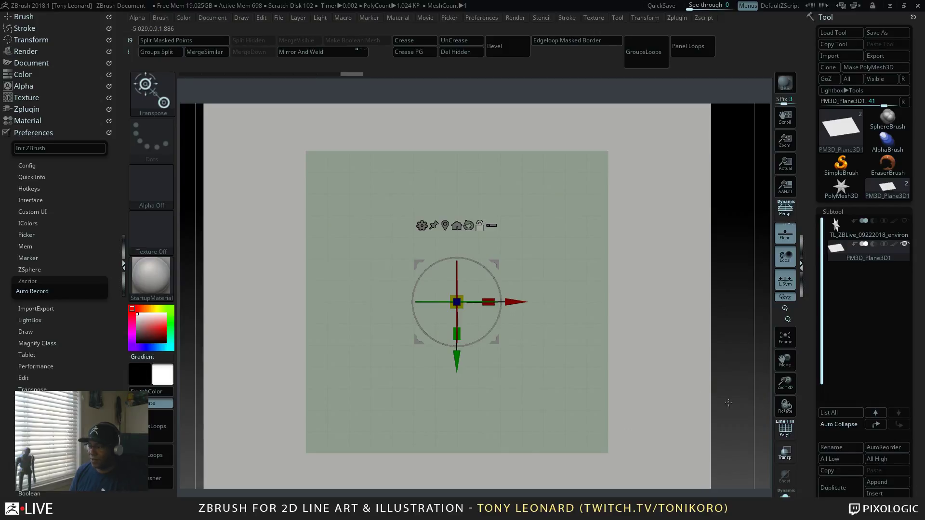
alt+drag(728, 403, 689, 302)
alt+drag(637, 419, 545, 349)
key(shift+f)
drag(612, 434, 732, 420)
key(f)
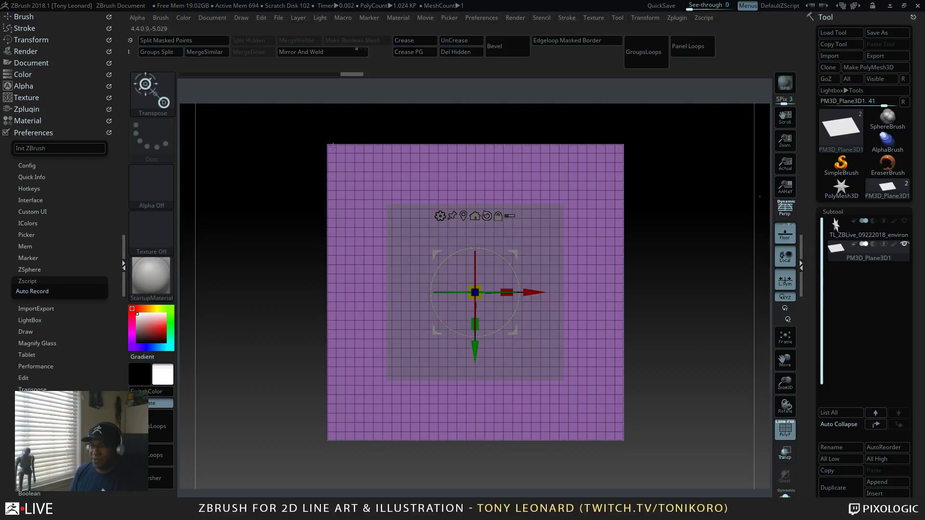
alt+drag(682, 342, 669, 368)
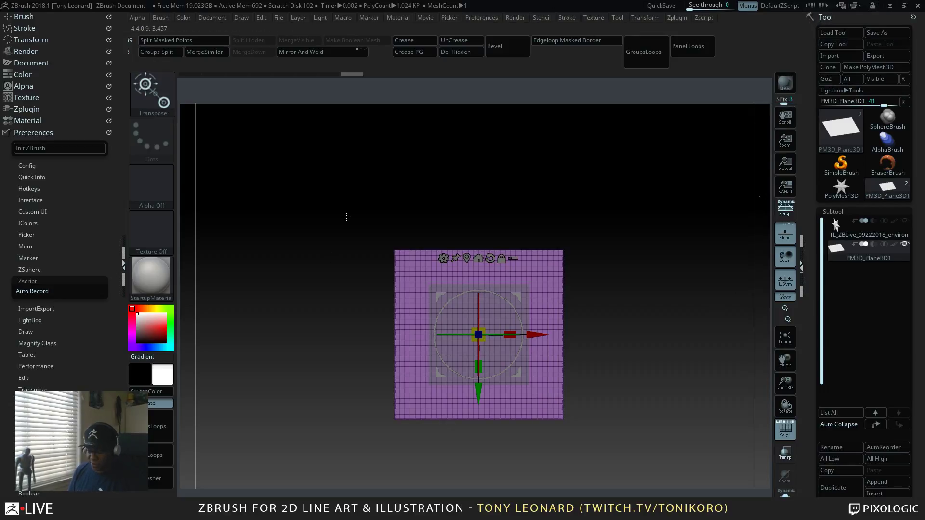
Step: Switch to Blender and delete the two overlapping cubes, Cube.002 and Cube, from the scene
key(alt+Tab)
key(alt+Tab)
key(alt+Tab)
key(alt+Tab)
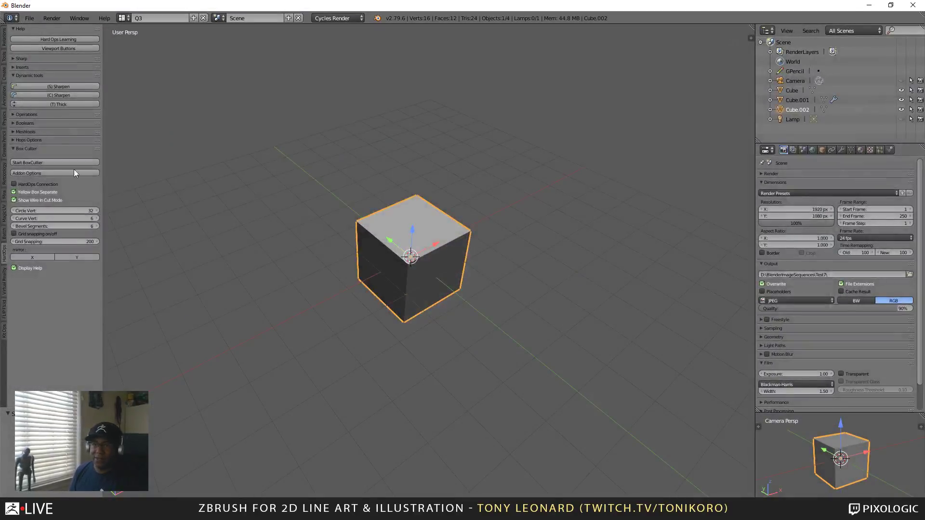
click(437, 217)
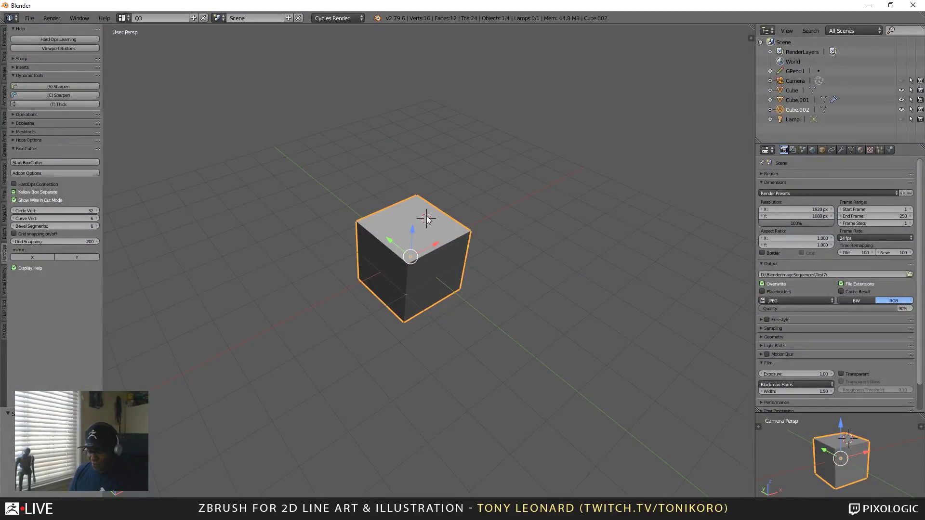
key(y)
click(396, 298)
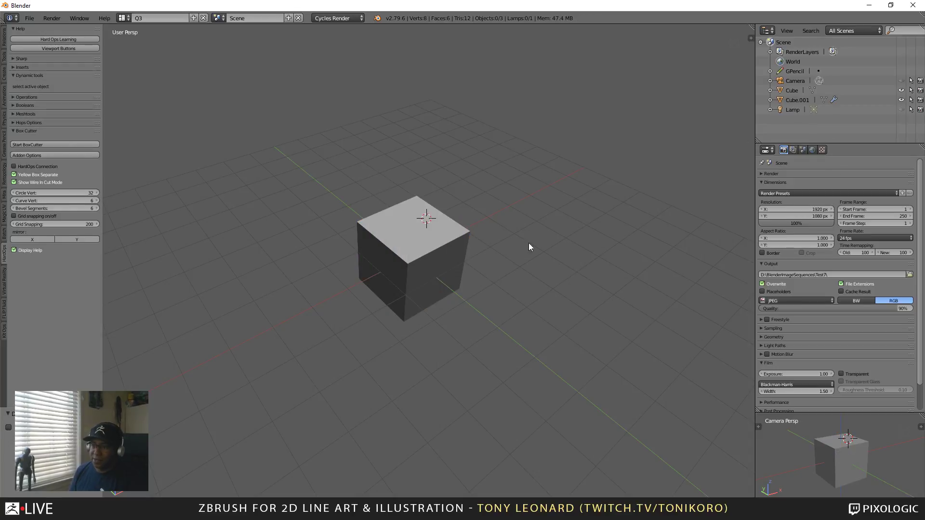
right_click(373, 215)
key(y)
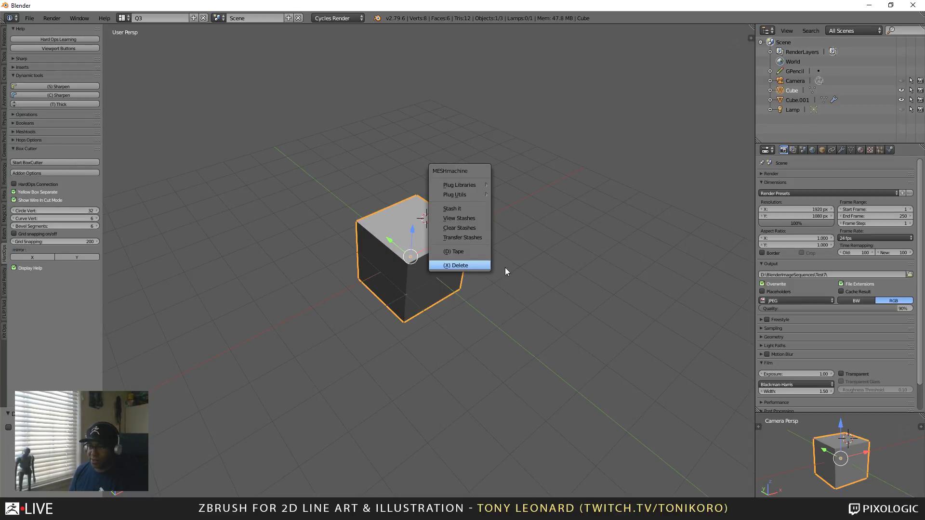
click(473, 265)
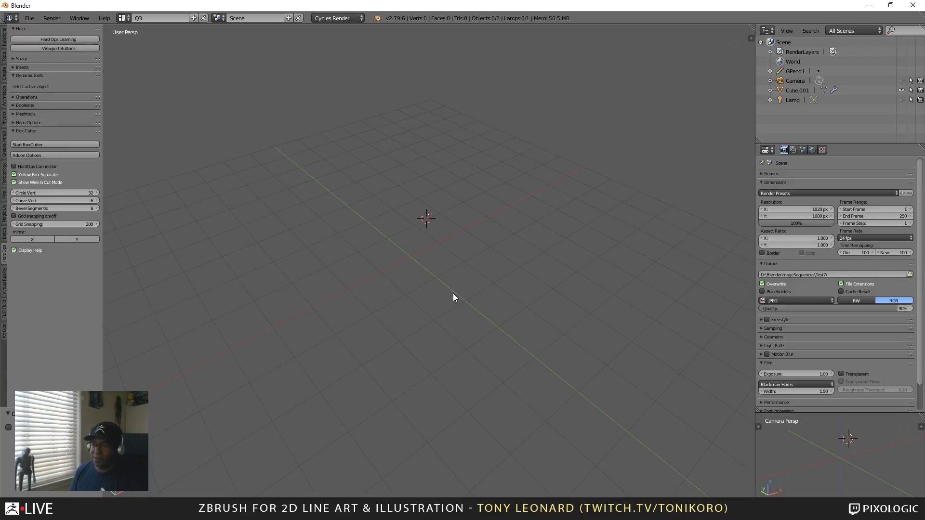
Step: Add a plane mesh at the 3D cursor and scale it up uniformly until it extends beyond the floor grid
middle_drag(516, 281, 513, 316)
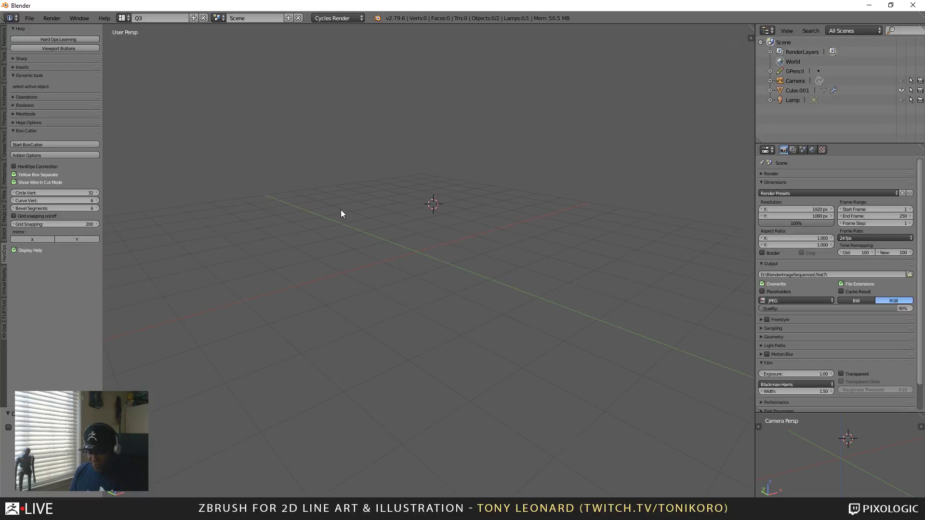
key(shift+a)
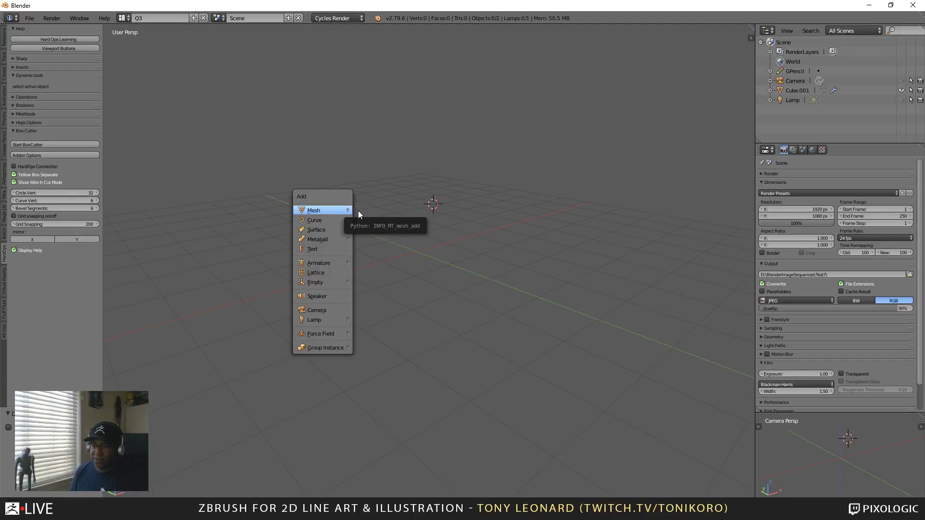
click(325, 206)
click(402, 206)
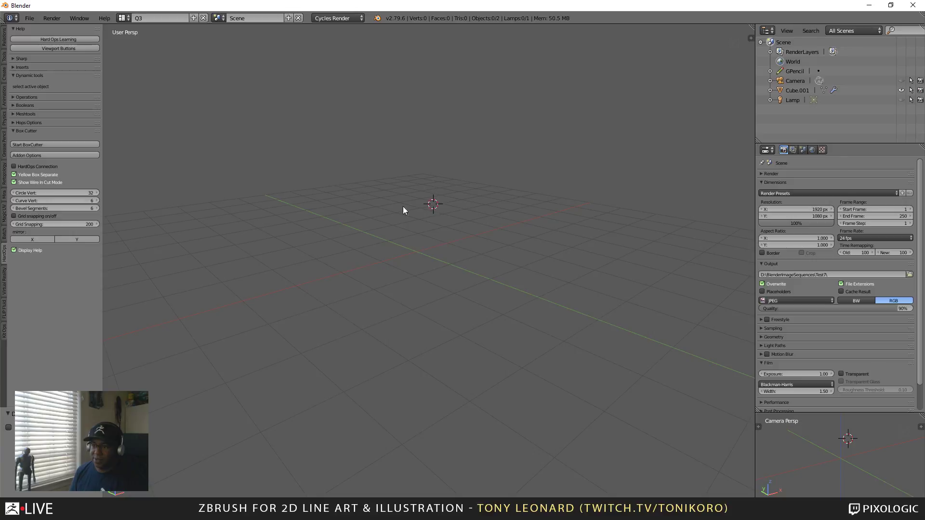
key(shift+a)
mouse_move(316, 209)
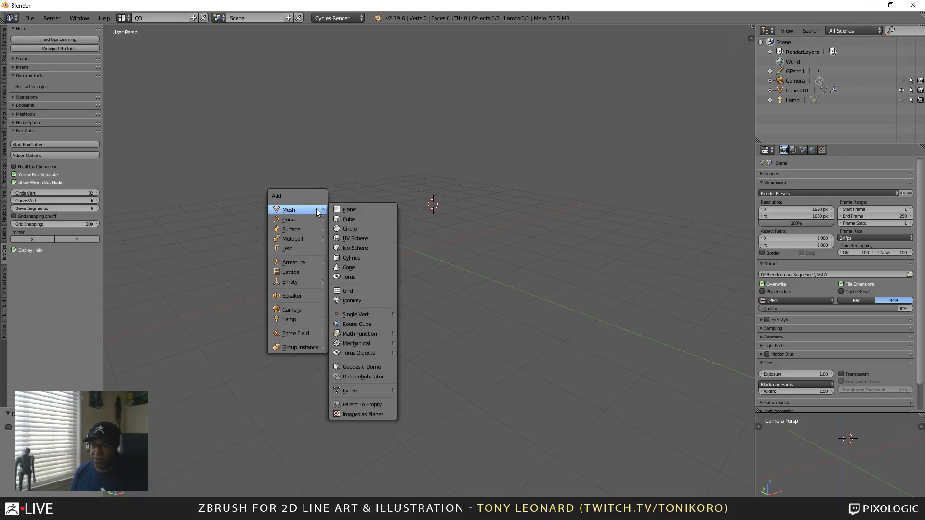
click(368, 212)
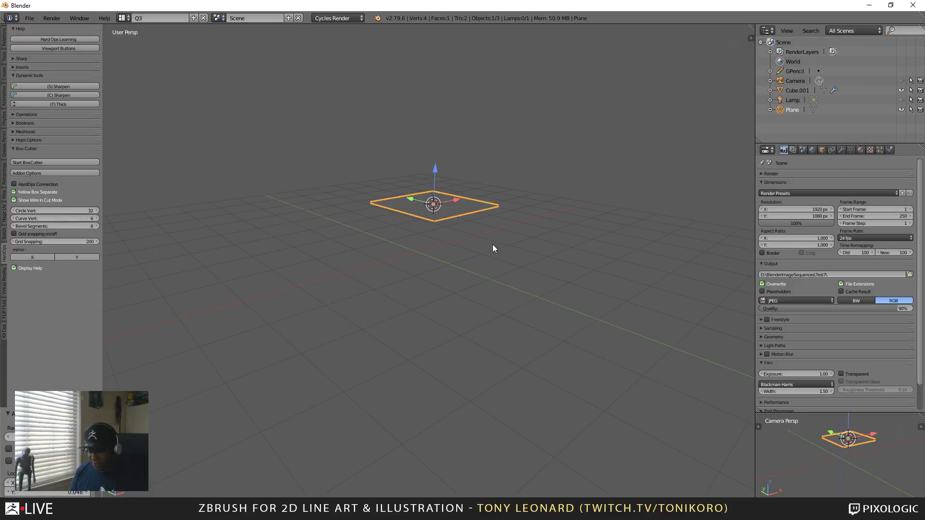
key(s)
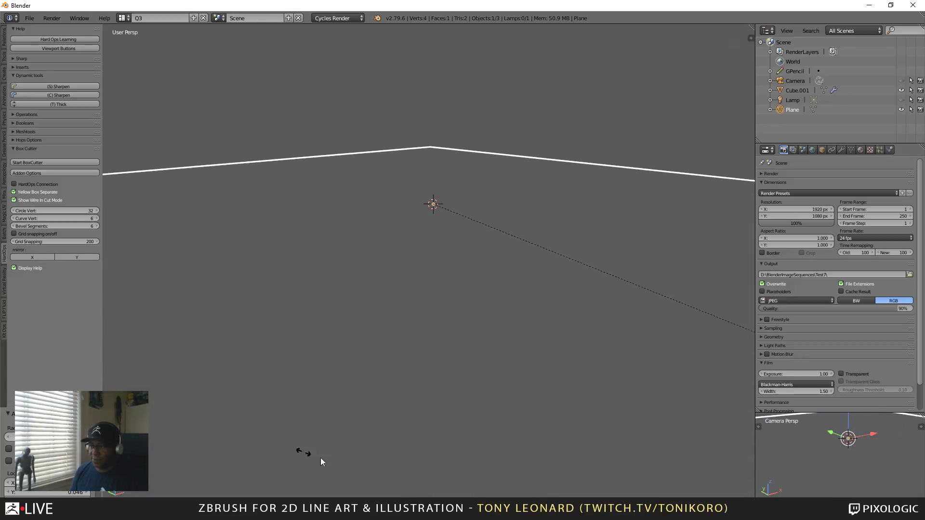
click(450, 494)
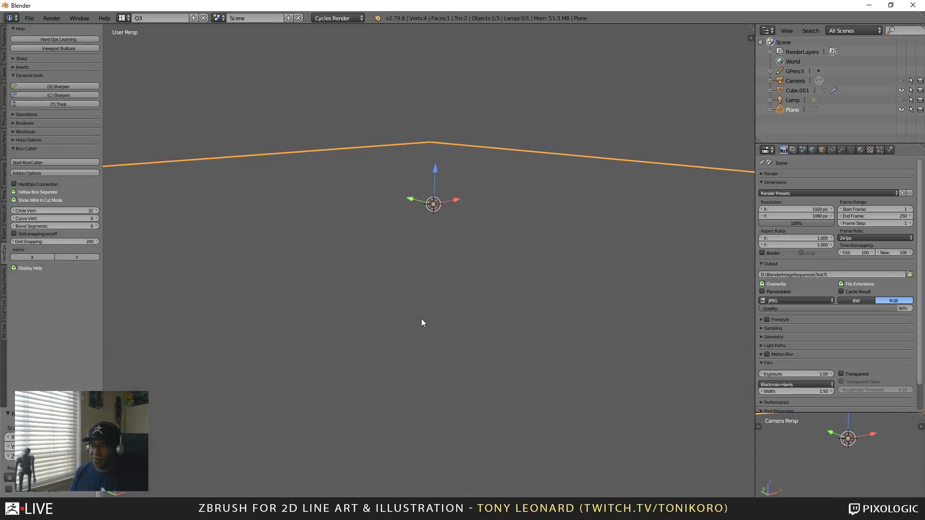
Step: Lower the enlarged plane slightly along its Z axis toward the floor grid and check it from several angles
middle_drag(384, 72, 370, 111)
middle_drag(553, 52, 605, 91)
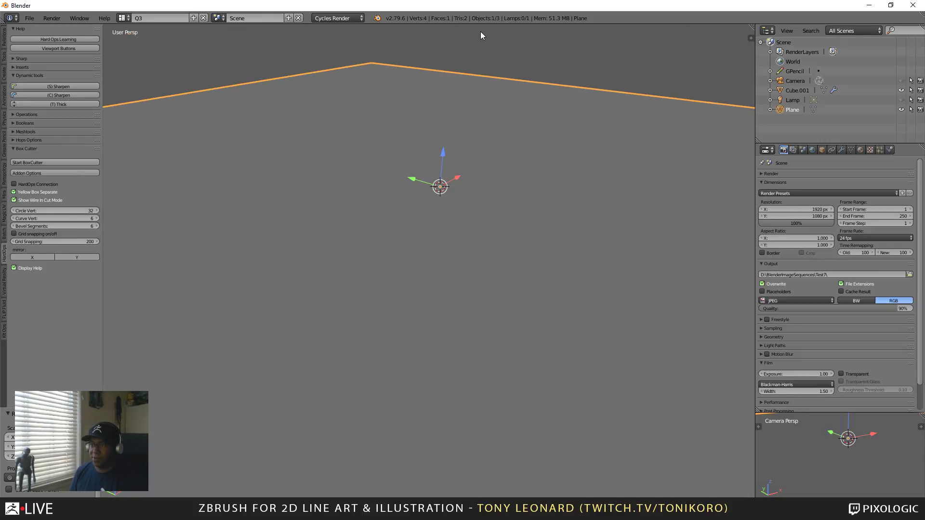
scroll(480, 73, down, 8)
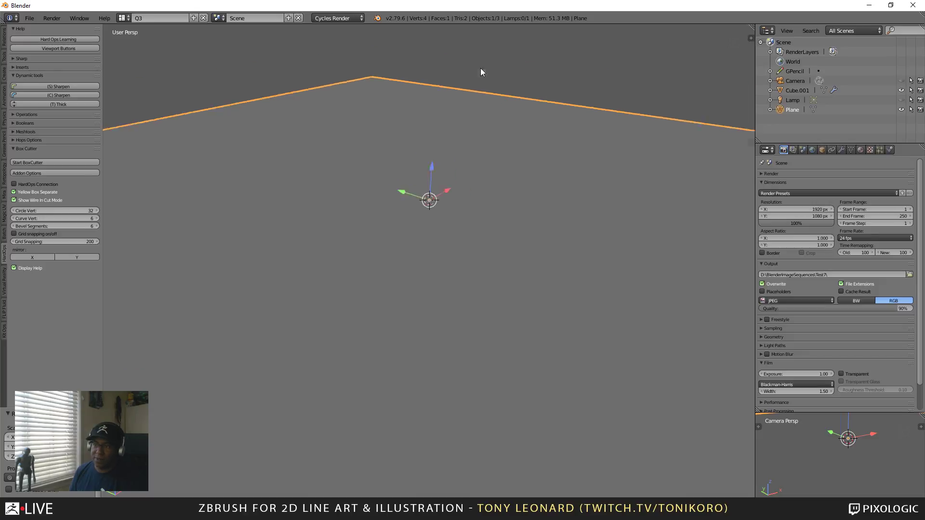
middle_drag(537, 369, 570, 363)
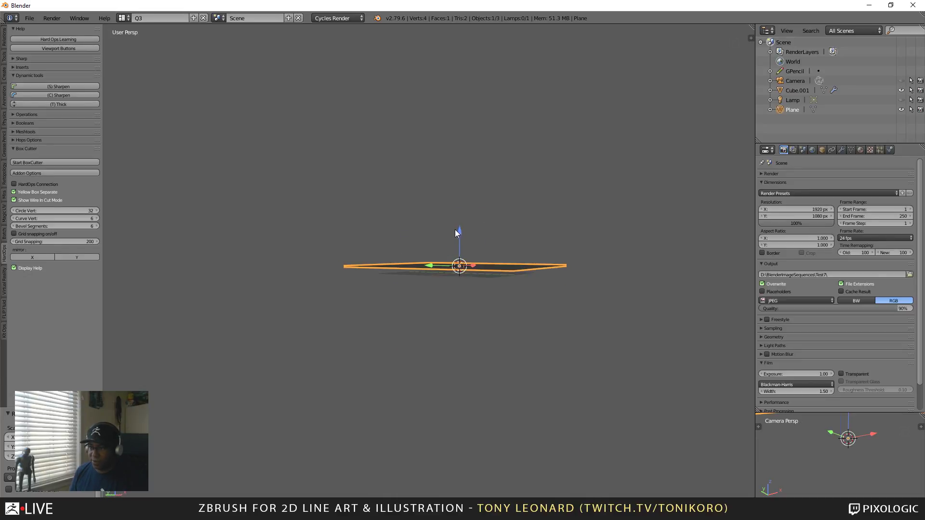
drag(459, 232, 459, 237)
middle_drag(276, 204, 303, 260)
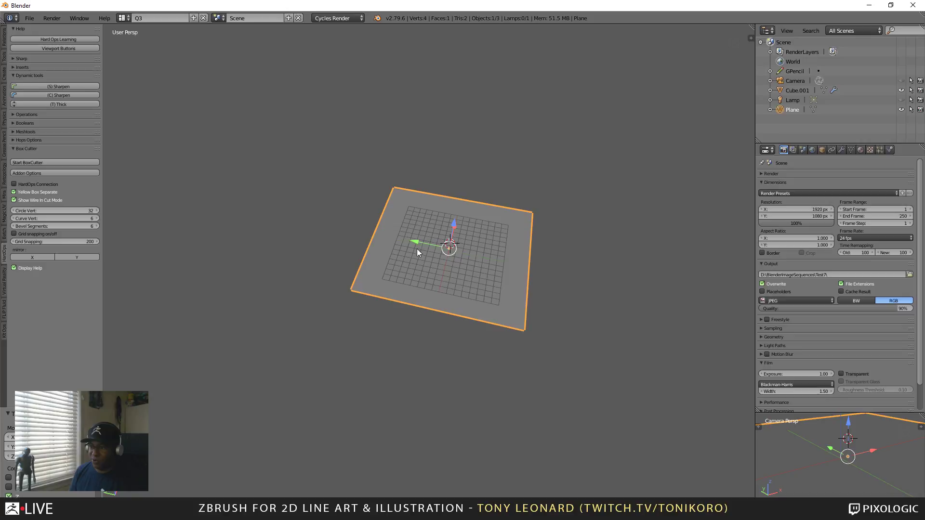
middle_drag(302, 313, 430, 302)
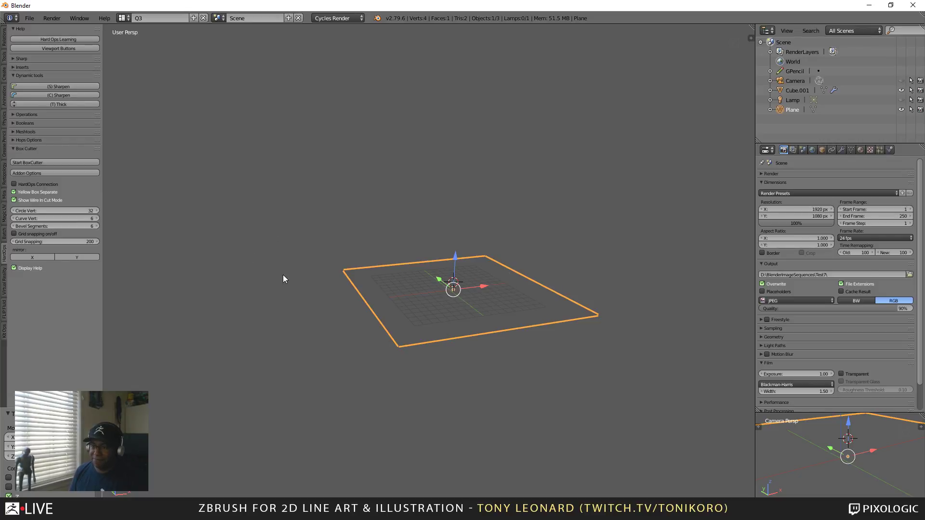
middle_drag(284, 275, 286, 302)
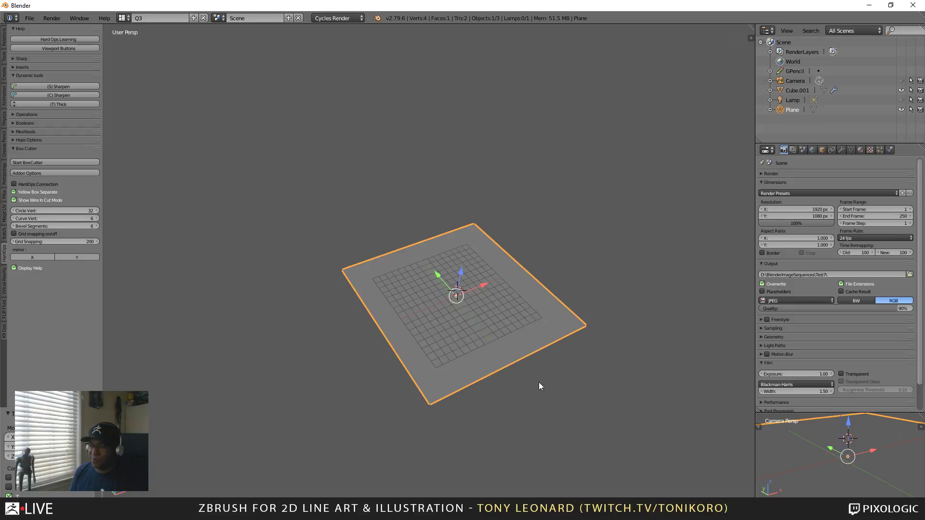
middle_drag(539, 383, 398, 336)
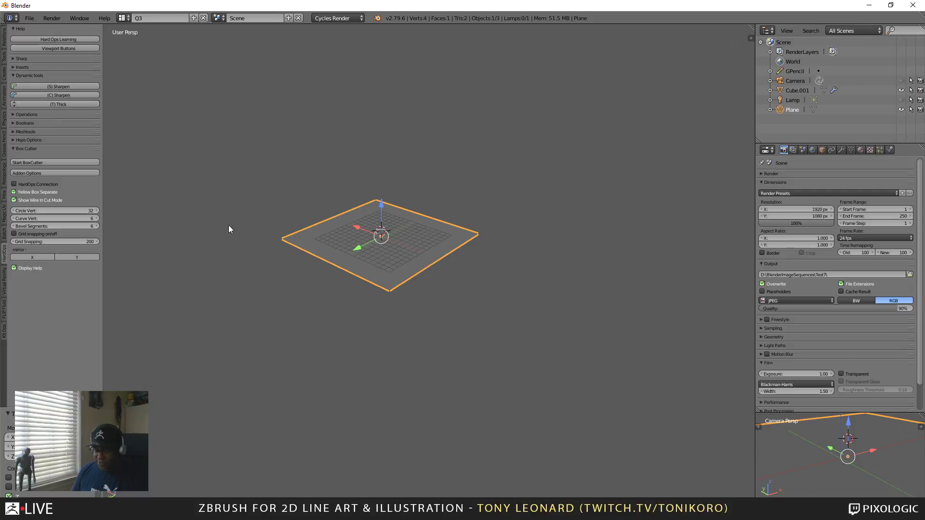
Step: Find and launch the JSplacement desktop app and open its JSplacement: Classic generator
key(super)
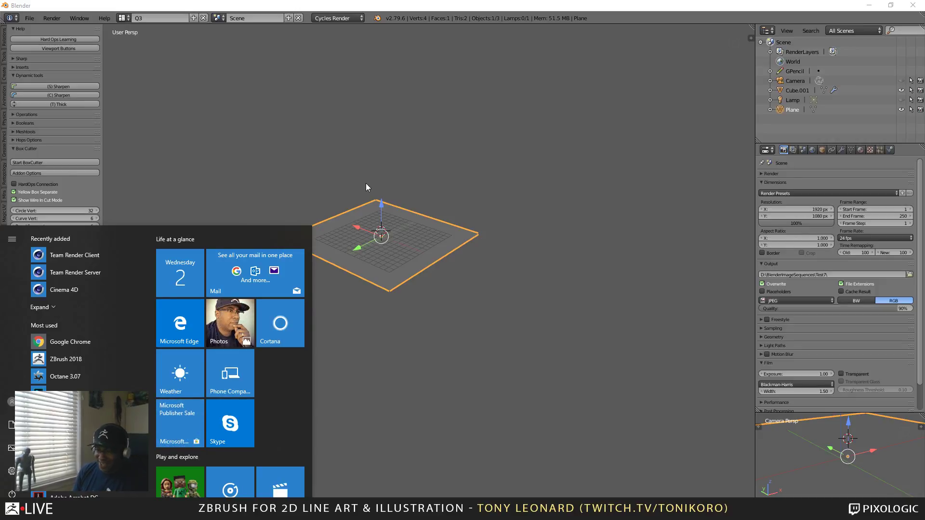
text(jsplacement)
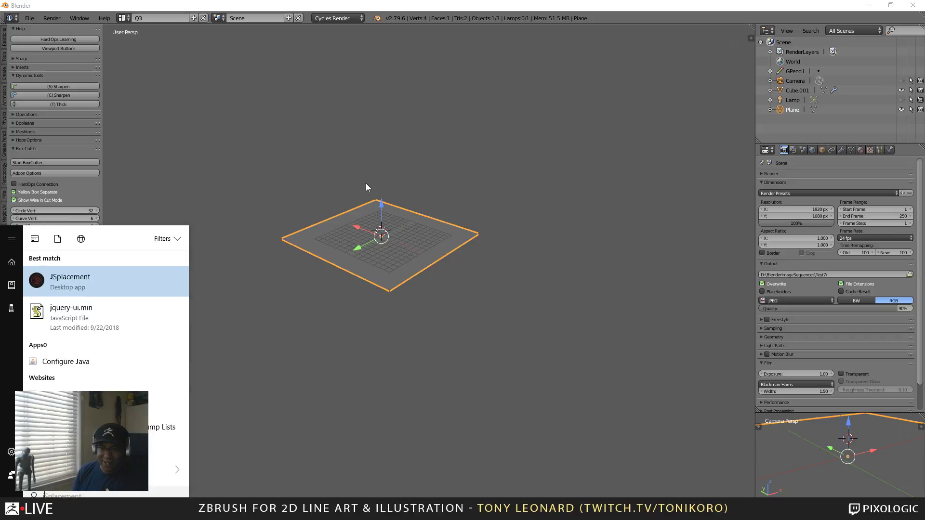
click(67, 280)
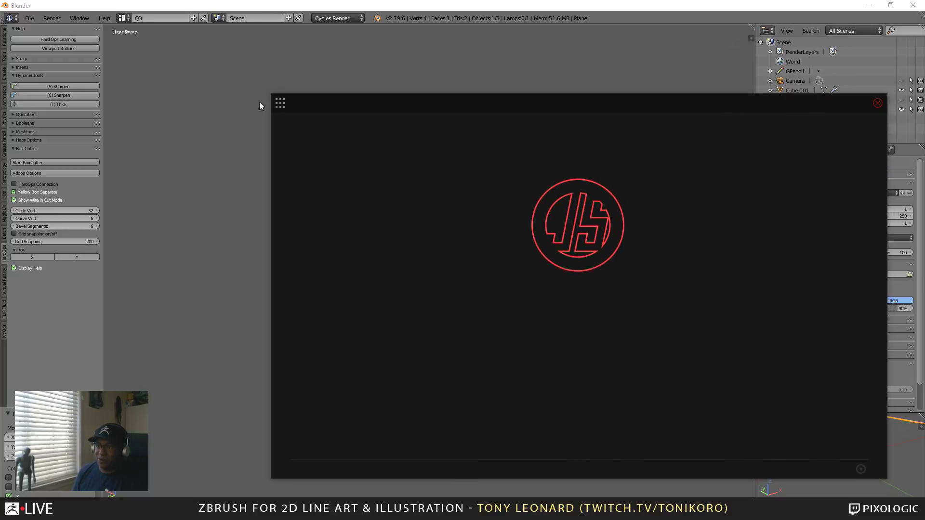
click(280, 103)
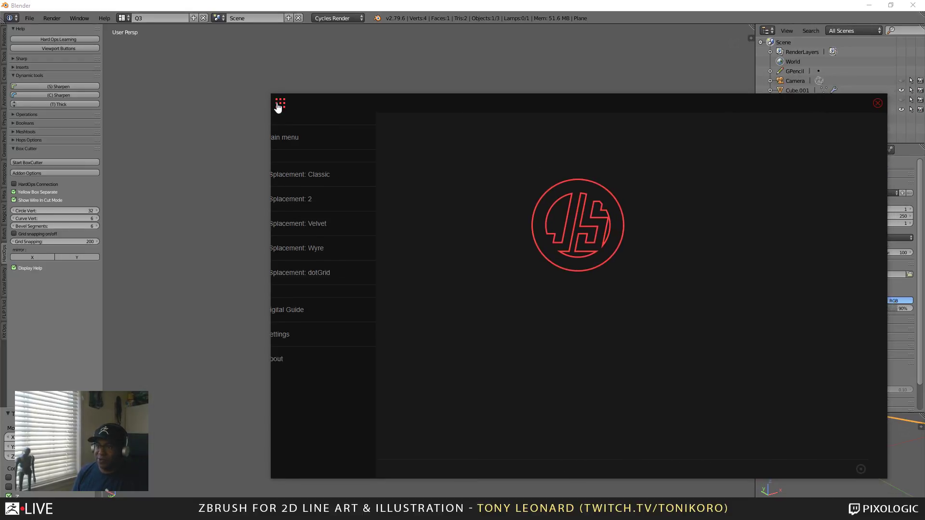
click(314, 179)
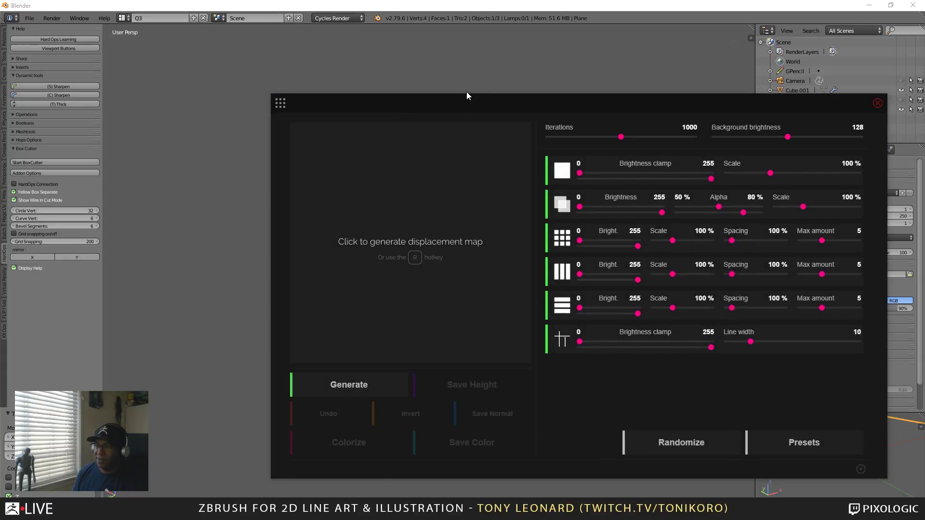
Step: Generate a displacement map with the default settings, then reduce Iterations to 300 for a less dense pattern
drag(466, 96, 334, 50)
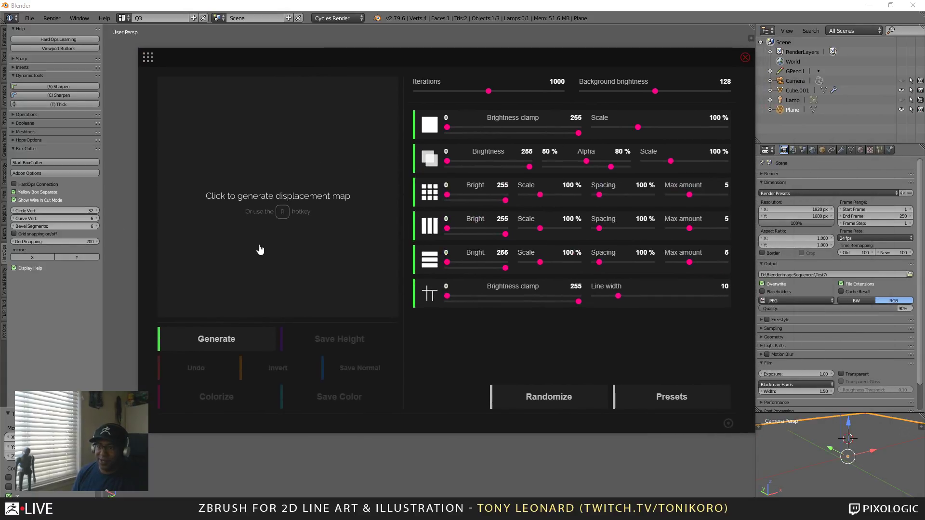
click(233, 243)
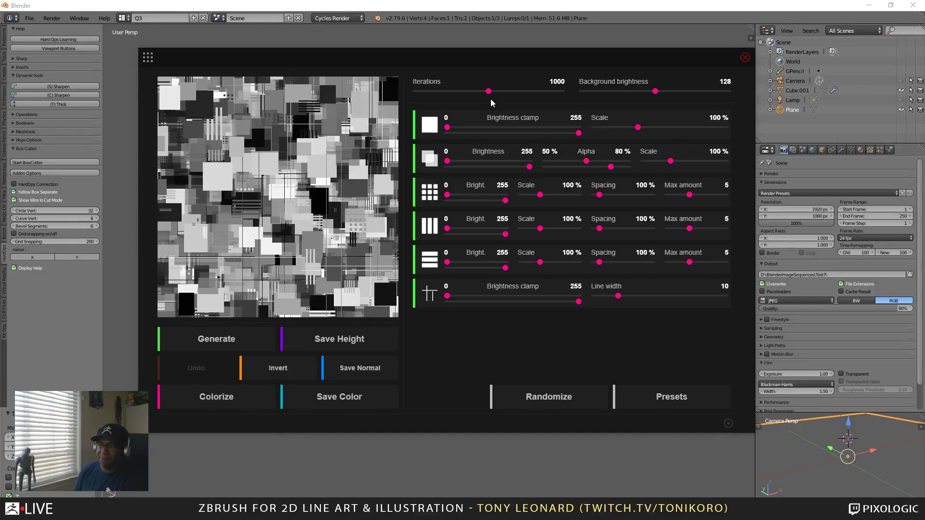
drag(488, 94, 437, 93)
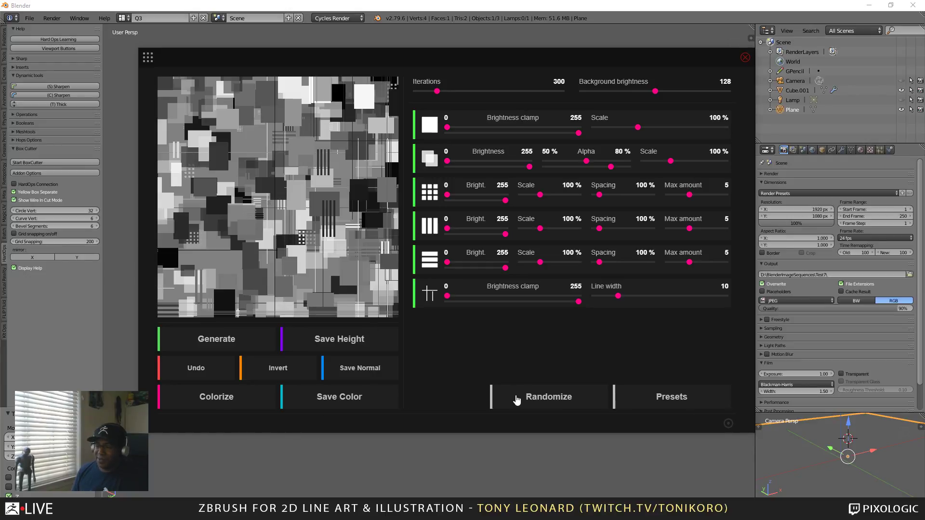
Step: Close JSplacement, put the Blender window away and return to ZBrush
click(746, 57)
click(335, 336)
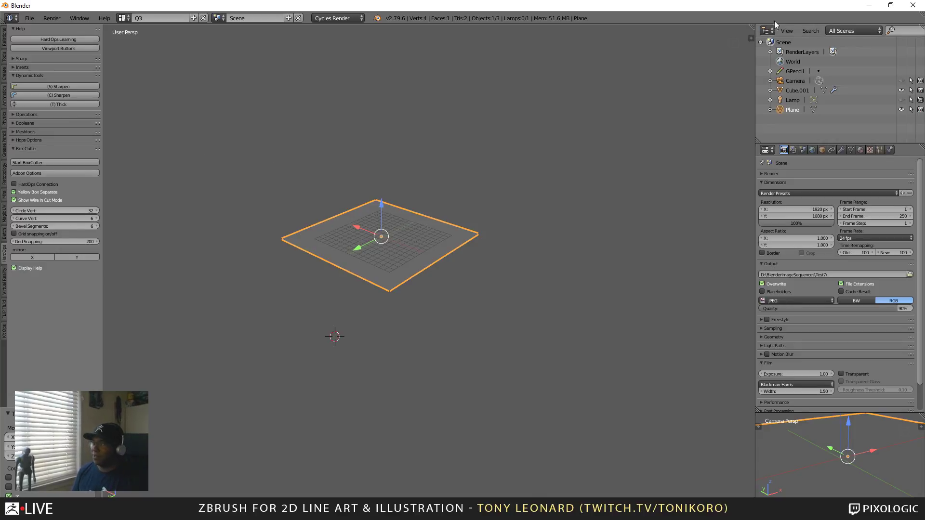
click(890, 5)
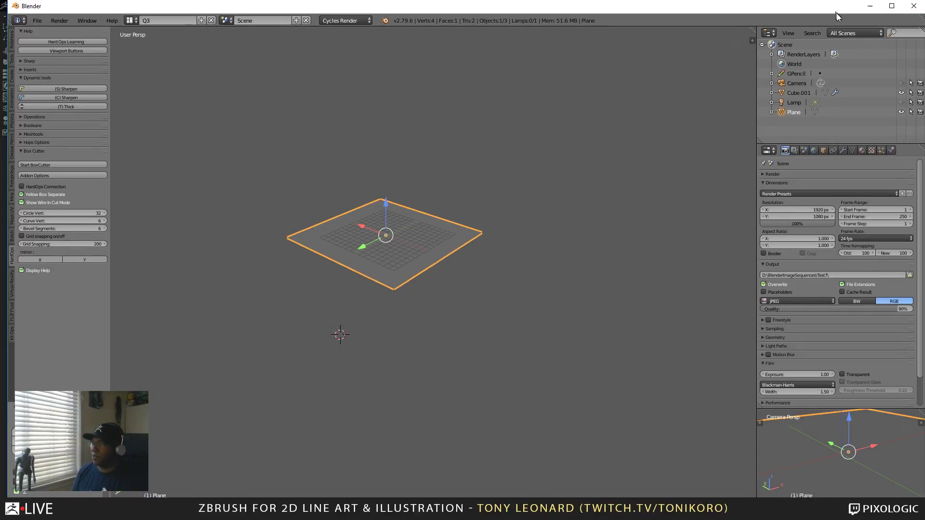
click(872, 12)
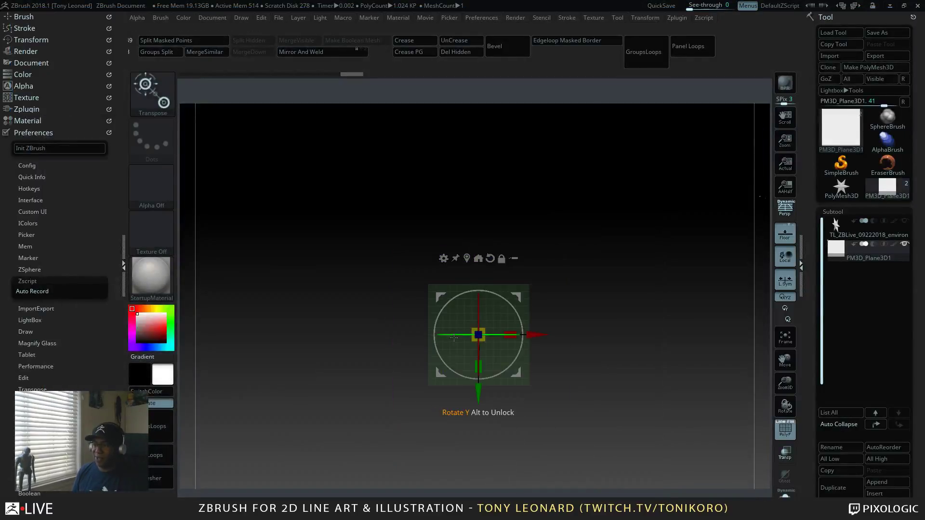
Step: Switch from the transform gizmo to Draw mode with the Standard brush and enlarge the view of the ground plane
mouse_move(614, 449)
mouse_down()
mouse_move(607, 474)
mouse_move(620, 456)
mouse_move(623, 480)
mouse_move(618, 392)
mouse_move(621, 407)
mouse_move(719, 463)
mouse_move(742, 455)
mouse_move(761, 475)
mouse_move(732, 478)
mouse_move(759, 431)
mouse_up()
key(q)
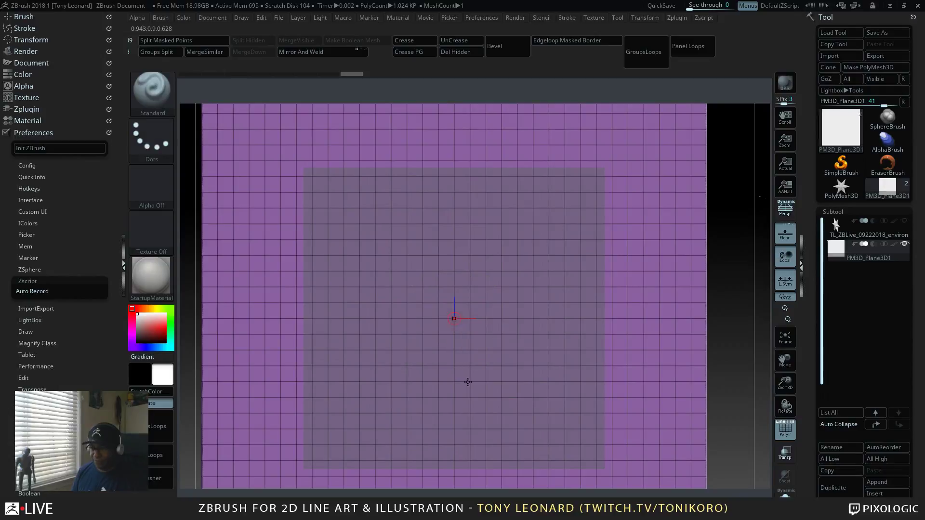
drag(783, 364, 792, 412)
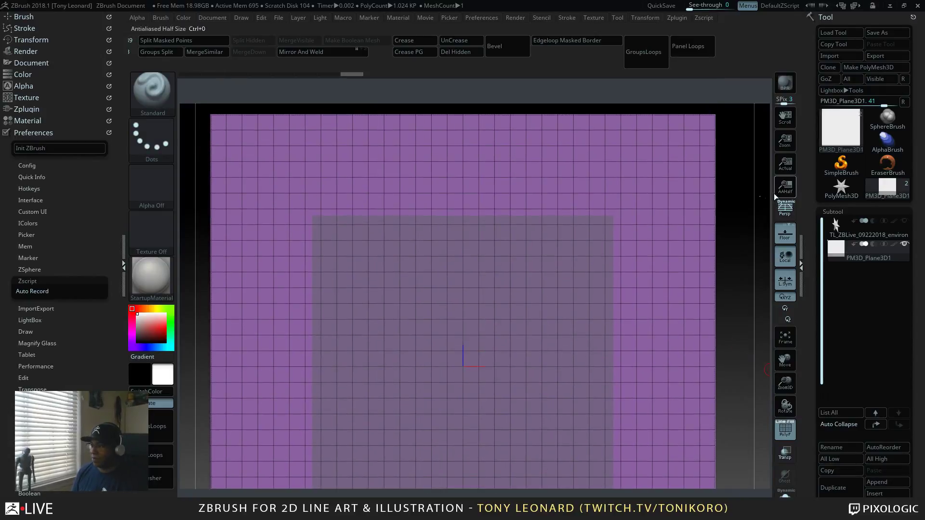
Step: Hide the floor grid and the polyframe wireframe, leaving the plain ground plane seen from straight above
click(793, 236)
mouse_move(722, 380)
mouse_down()
mouse_move(727, 396)
mouse_move(745, 380)
mouse_move(728, 376)
mouse_move(738, 335)
mouse_up()
key(shift+f)
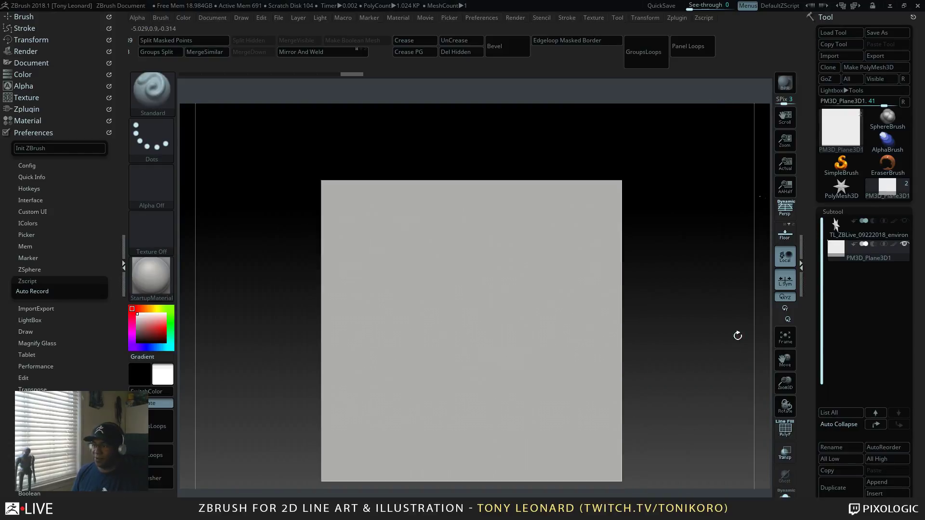
alt+drag(664, 372, 702, 354)
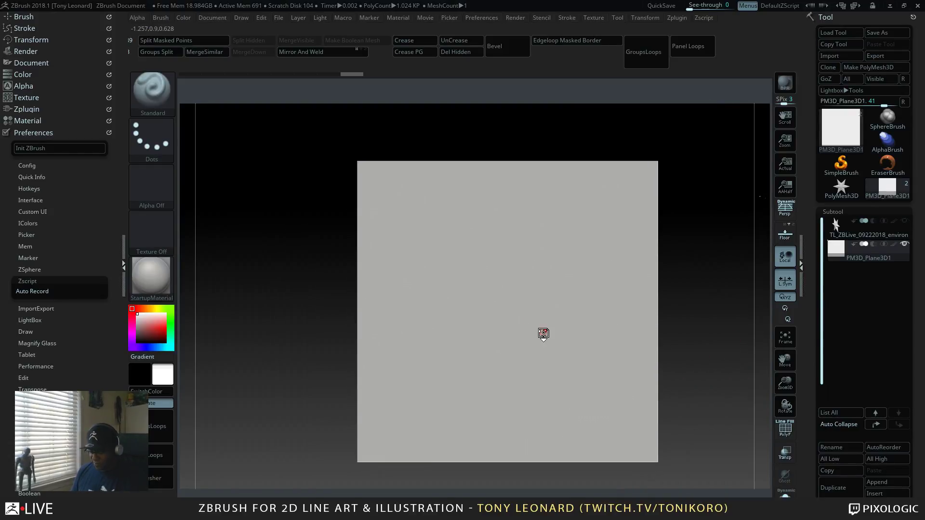
key(b)
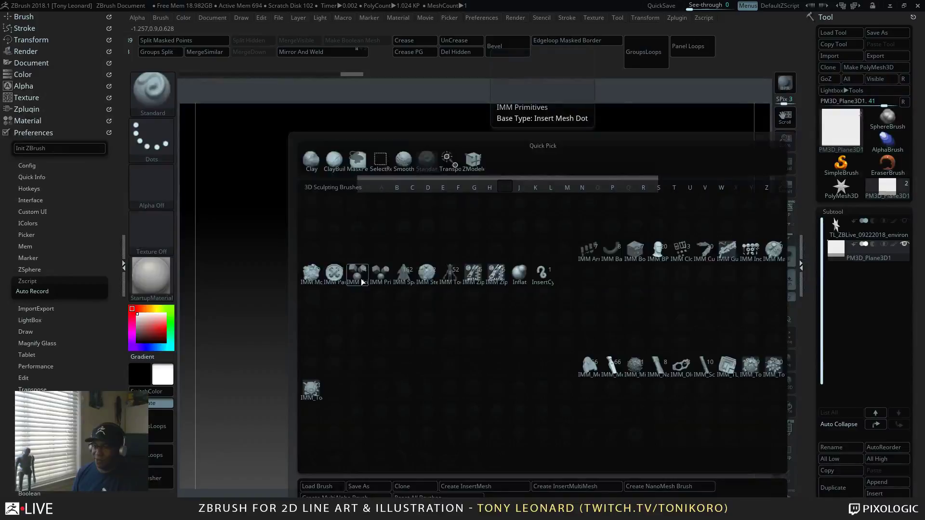
key(Escape)
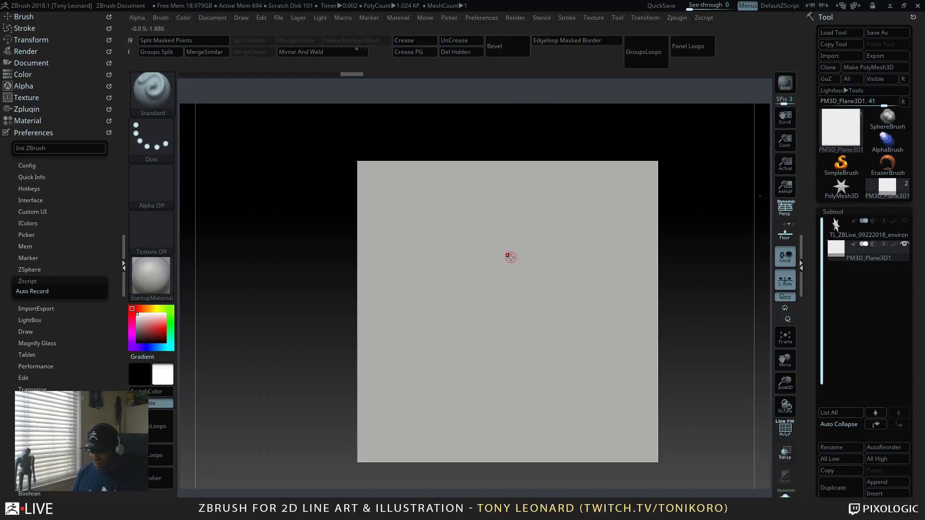
key(F1)
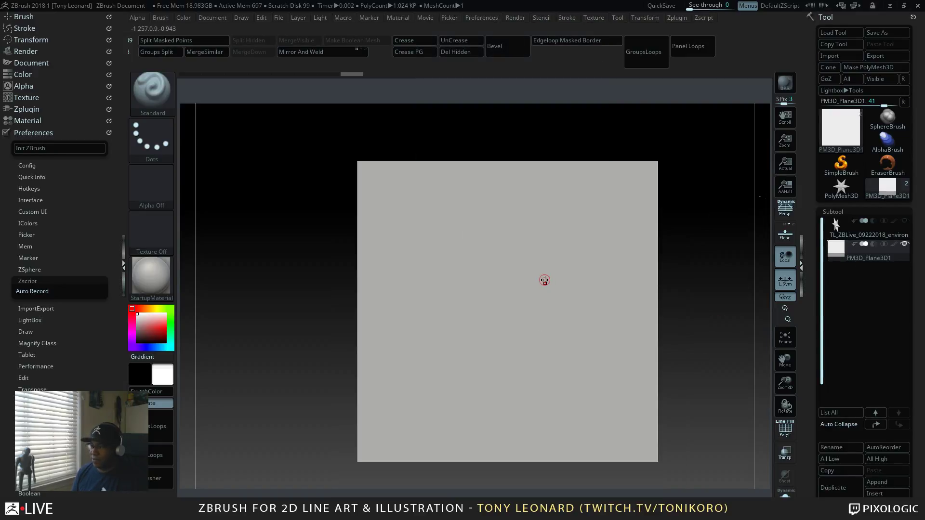
Step: Choose the IMM Primitives brush and set QCube as the mesh to insert
key(b)
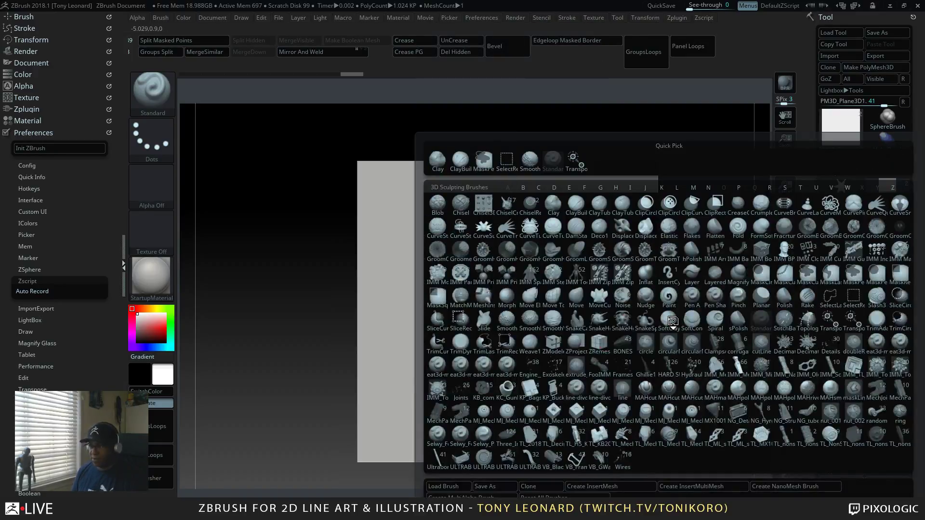
key(i)
click(482, 277)
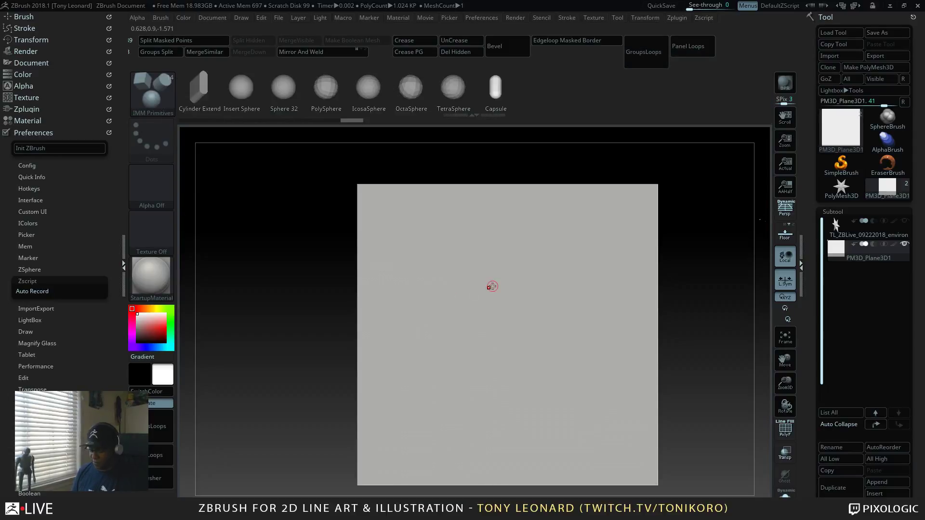
key(m)
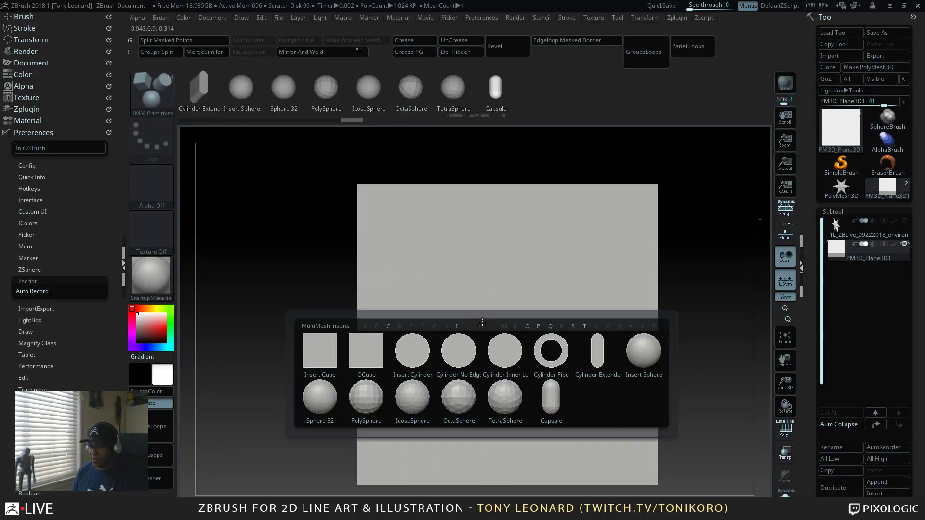
mouse_move(365, 354)
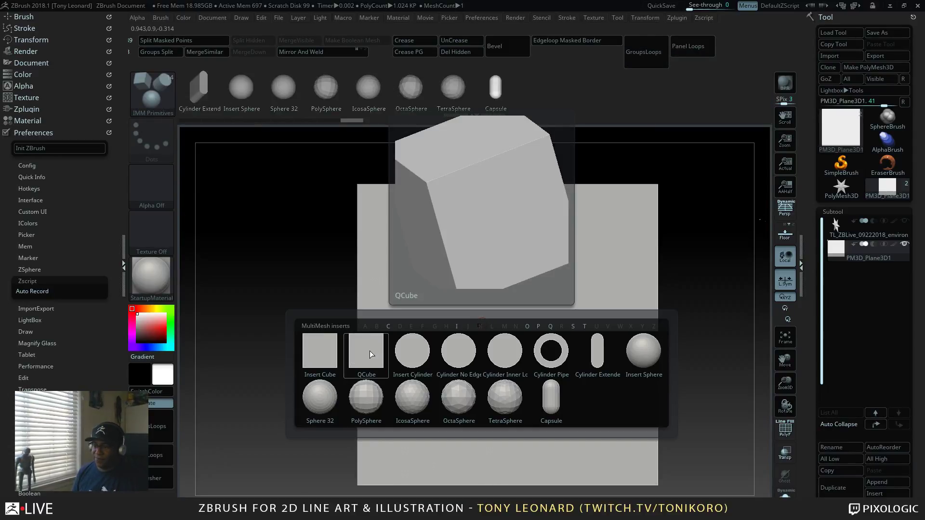
click(369, 354)
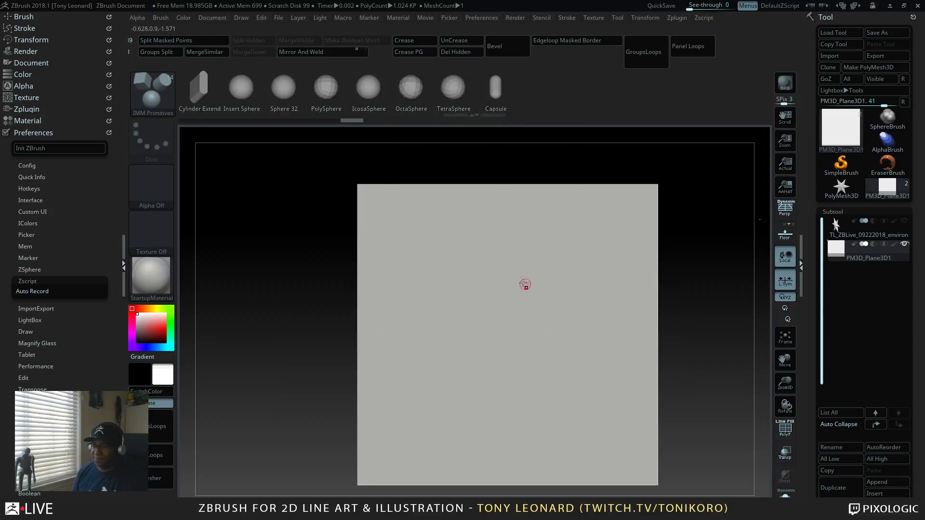
Step: Insert a cube on the rear half of the ground plane and shift it slightly along the gizmo's X and Y axes
drag(517, 283, 554, 319)
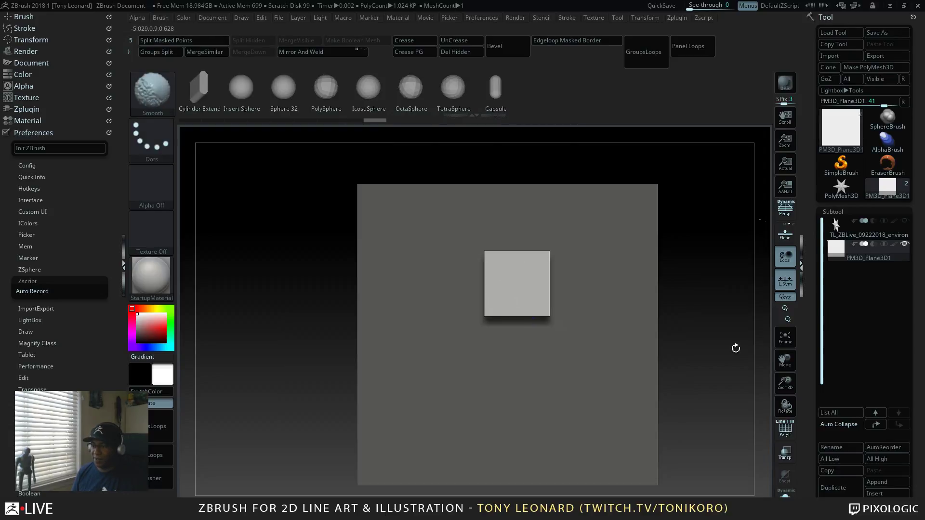
drag(703, 344, 706, 400)
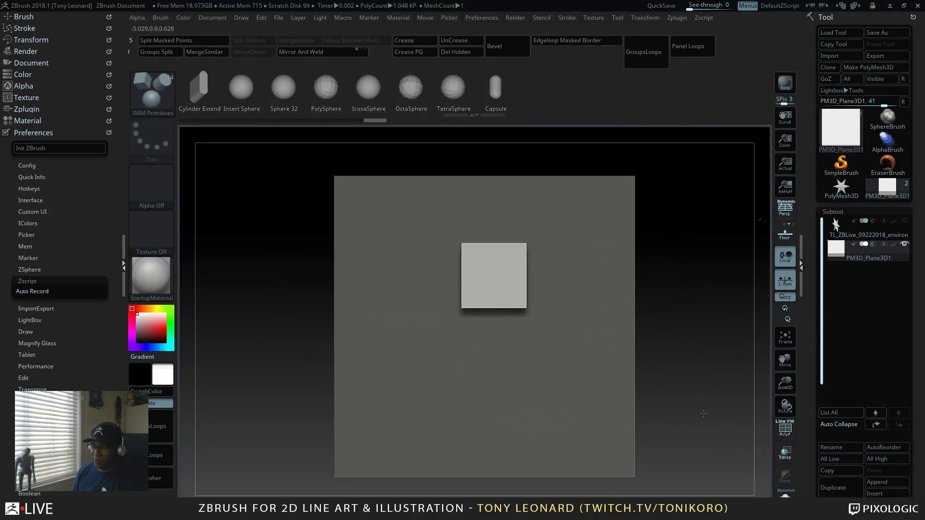
key(w)
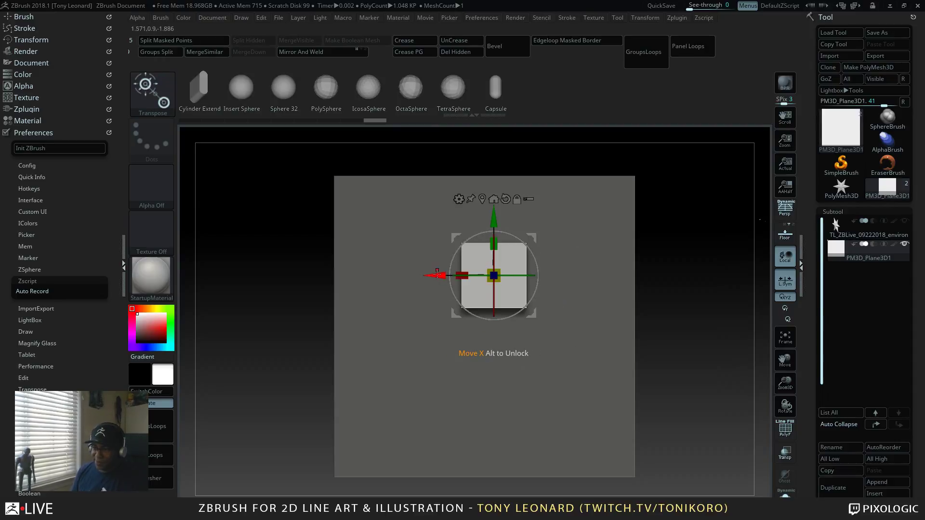
drag(438, 276, 422, 276)
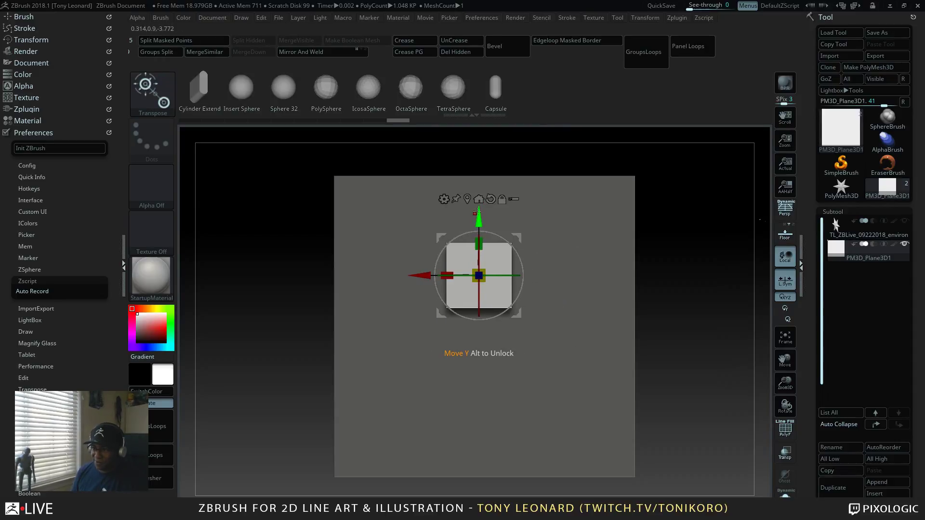
drag(479, 216, 478, 193)
Step: Duplicate the cube three times along the gizmo axes, spreading four cubes across the ground plane
alt+drag(713, 365, 701, 314)
drag(682, 350, 732, 439)
alt+drag(680, 144, 657, 305)
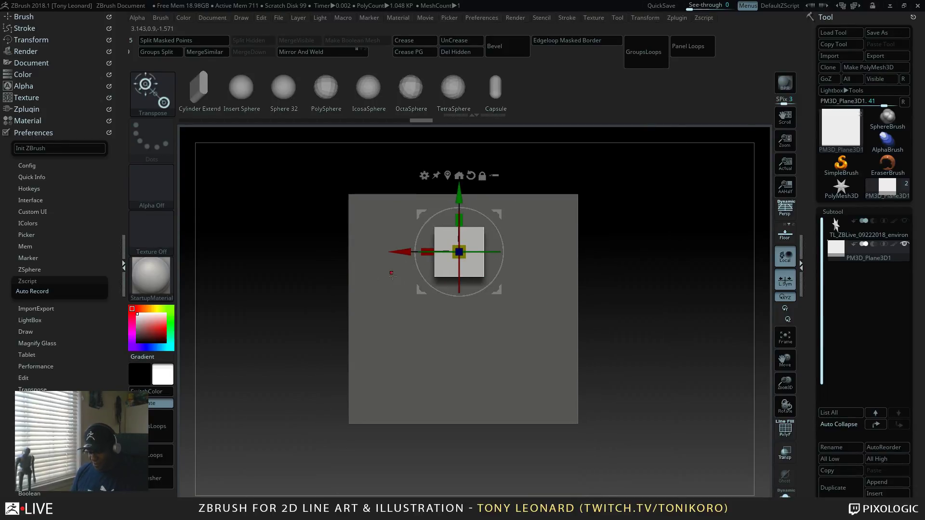
drag(405, 251, 470, 251)
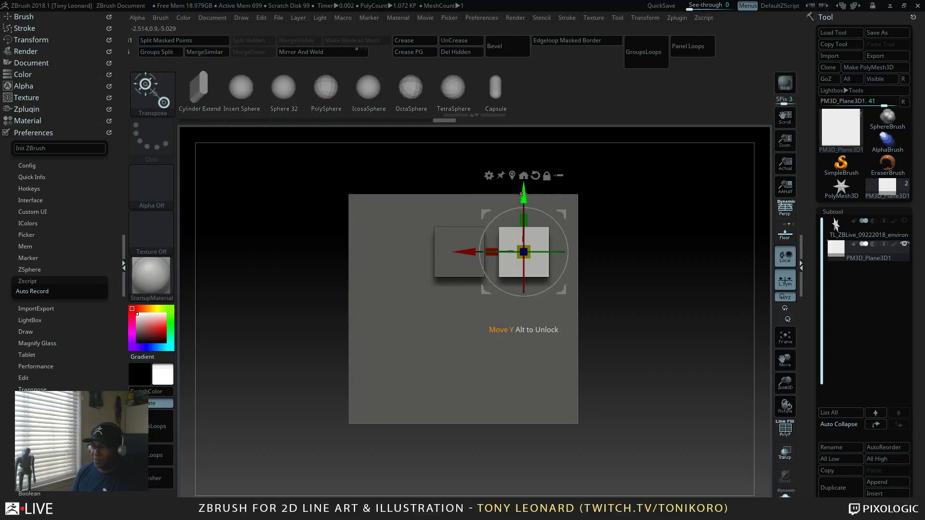
ctrl+drag(523, 194, 524, 275)
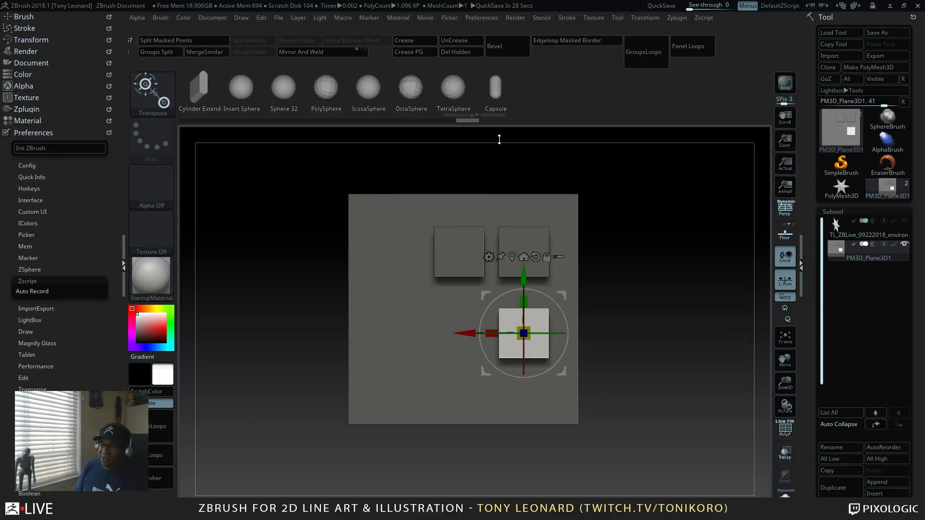
drag(632, 364, 667, 380)
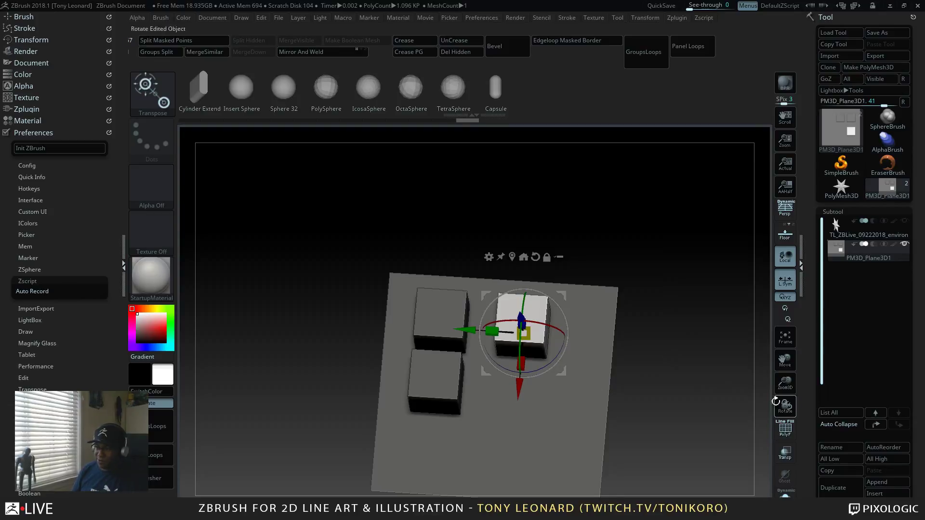
shift+drag(694, 425, 673, 346)
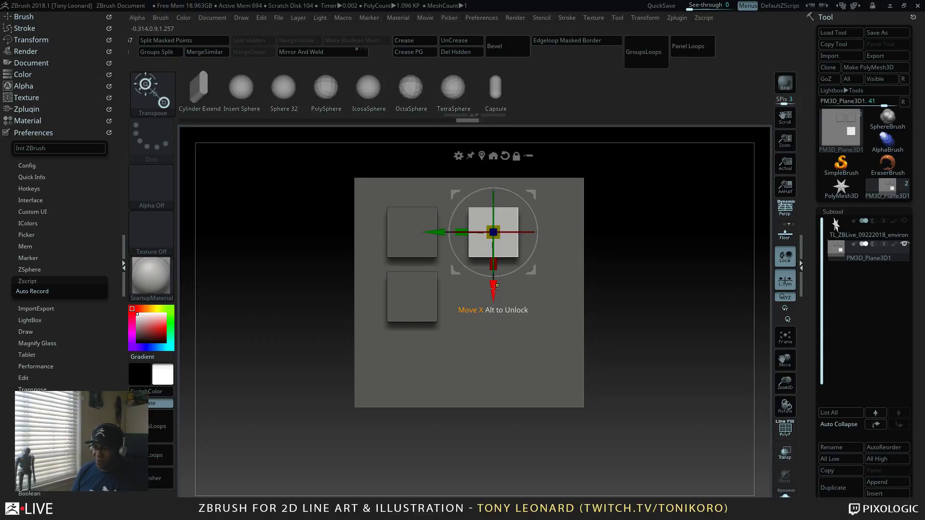
drag(491, 291, 485, 389)
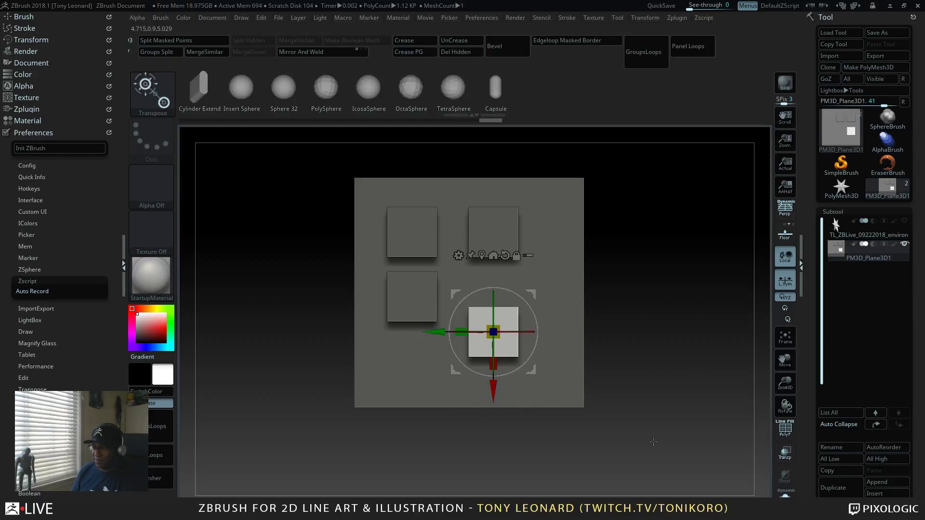
Step: Turn on the polyframe and examine the cubes and ground plane with their polygroup colours from an angle
mouse_move(652, 441)
mouse_down()
mouse_move(662, 408)
mouse_move(650, 436)
mouse_up()
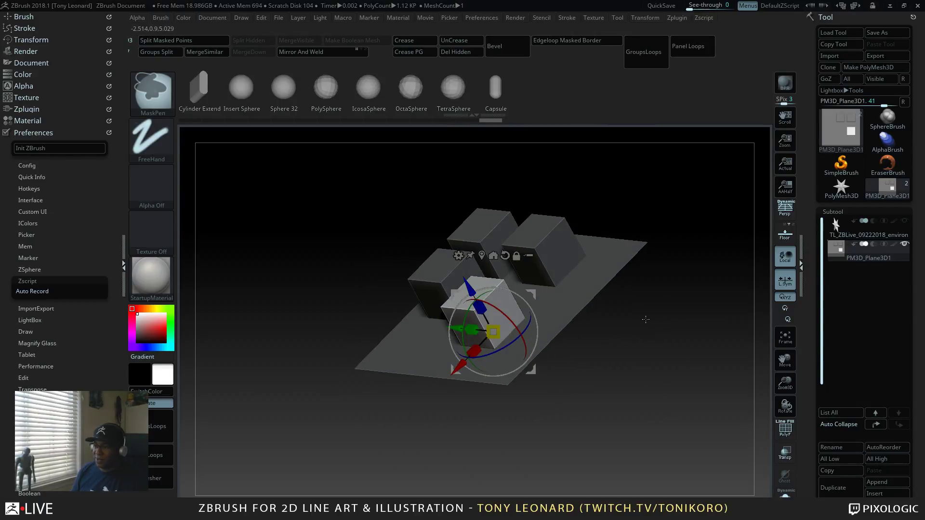
ctrl+drag(653, 328, 666, 366)
key(shift+f)
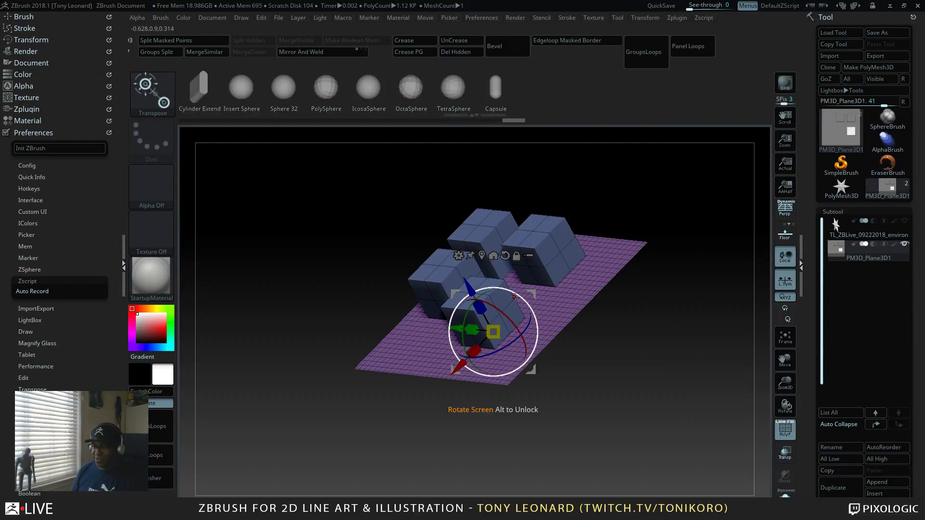
drag(584, 319, 651, 402)
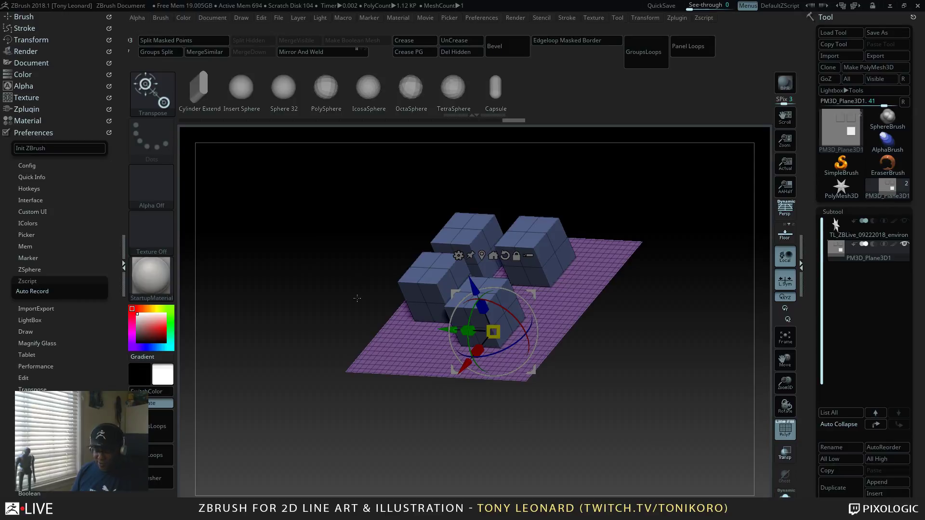
key(q)
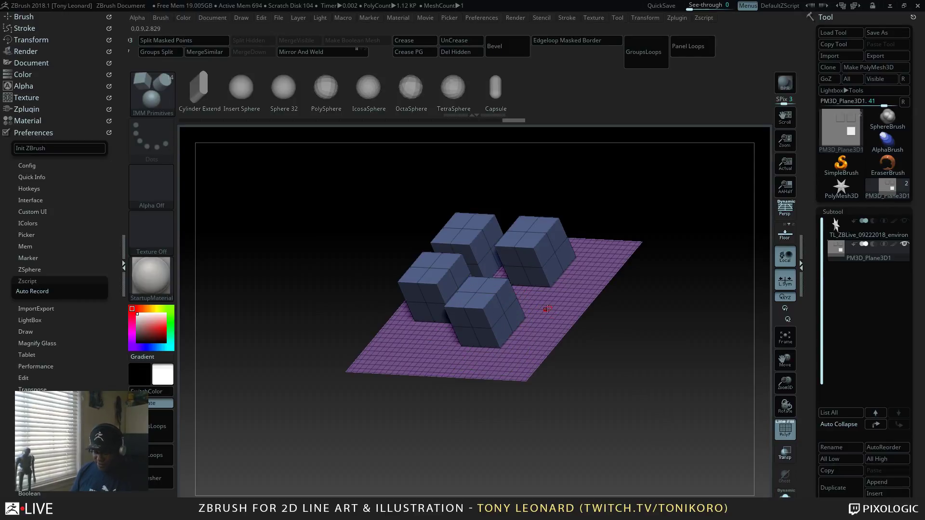
click(586, 307)
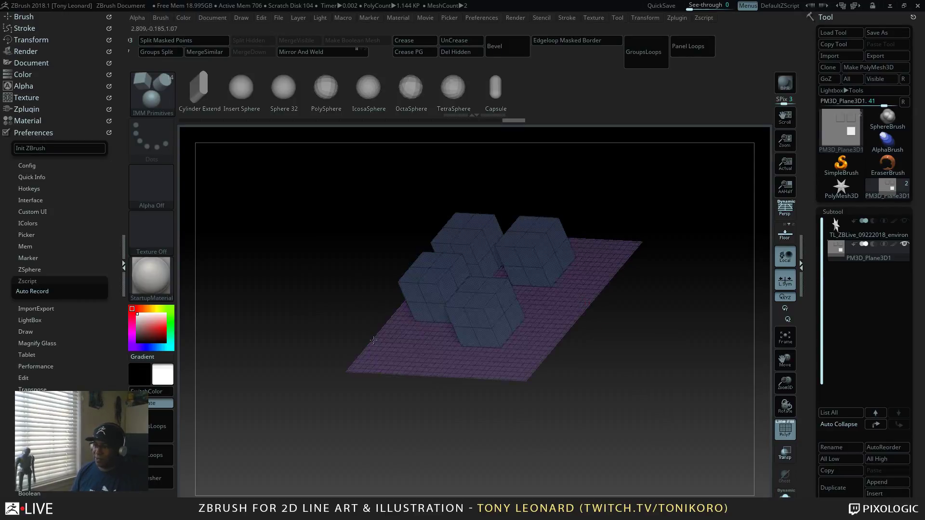
key(ctrl+z)
drag(666, 386, 641, 422)
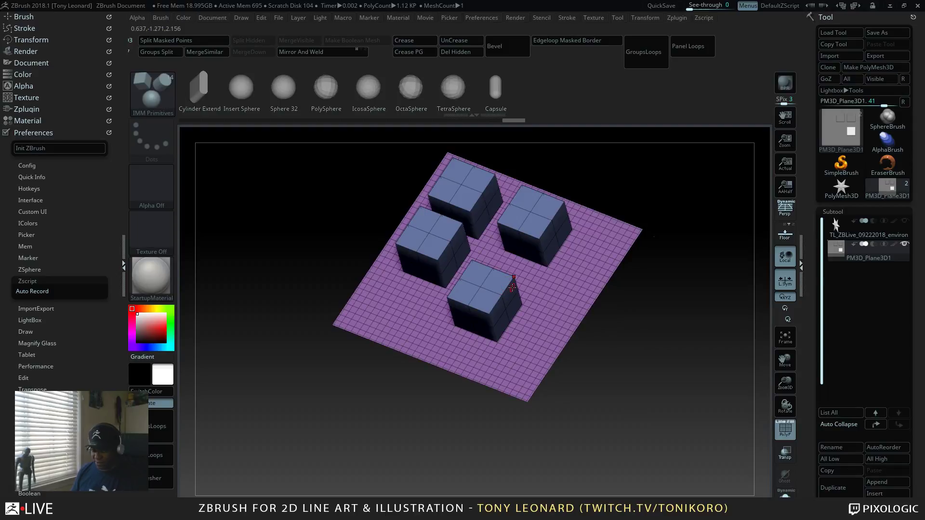
Step: Switch to Move mode and alternate between the Transpose line and the 3D gizmo, finishing with the gizmo
key(w)
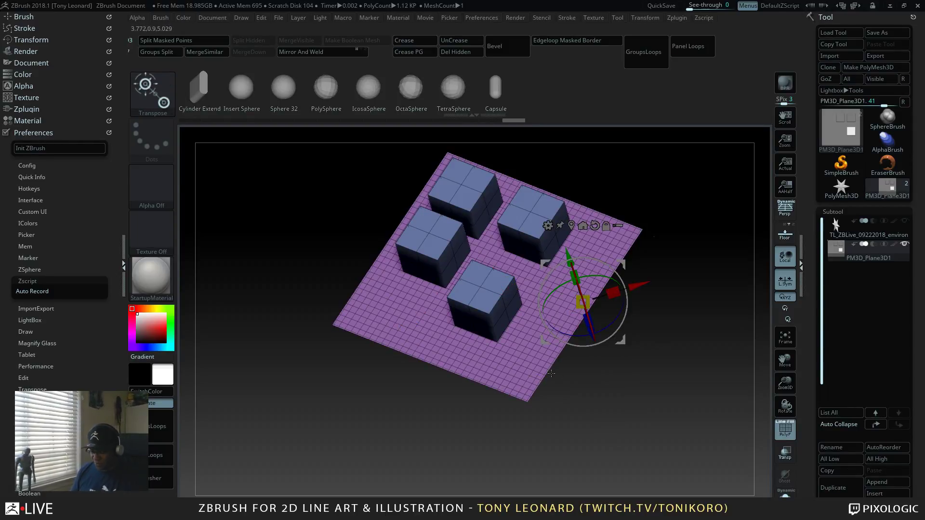
key(y)
key(y)
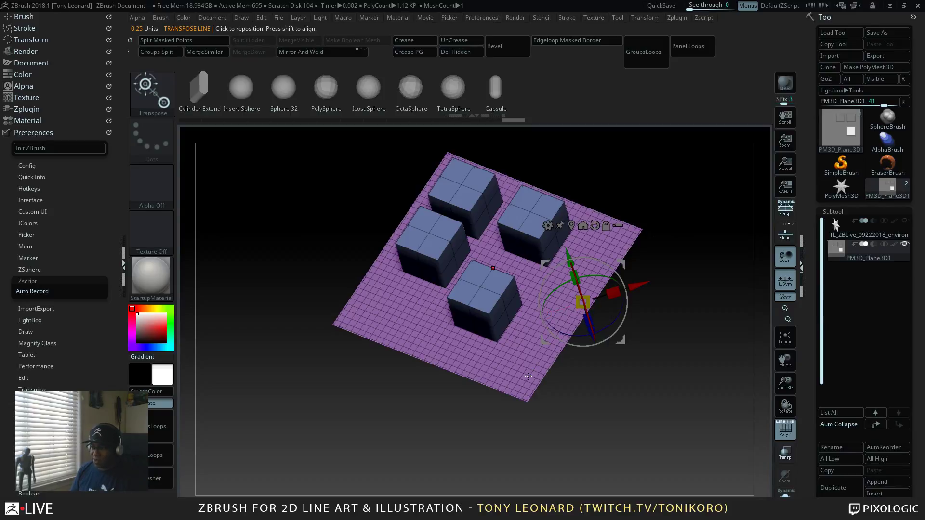
key(y)
key(y)
key(y)
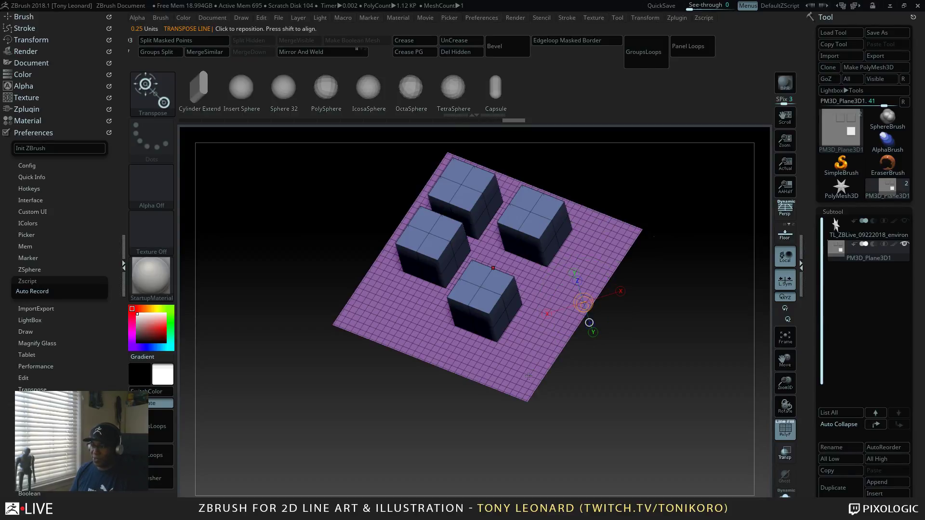
key(y)
key(y)
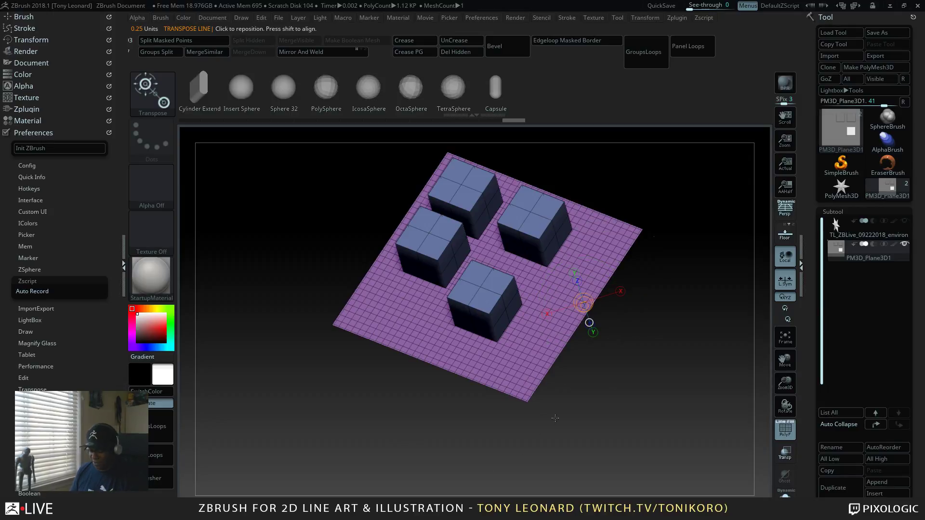
key(y)
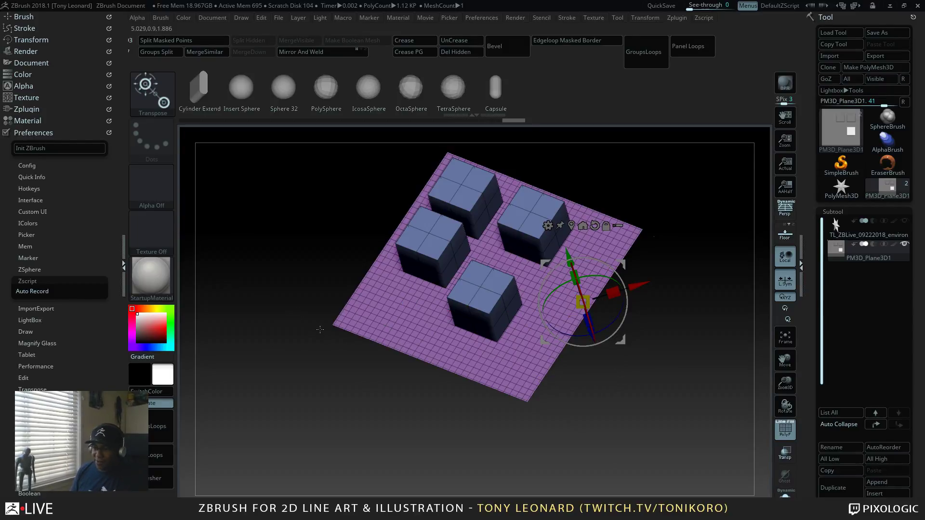
Step: Mask everything except the ground plane's polygroup and split the masked cubes into their own subtool
click(406, 328)
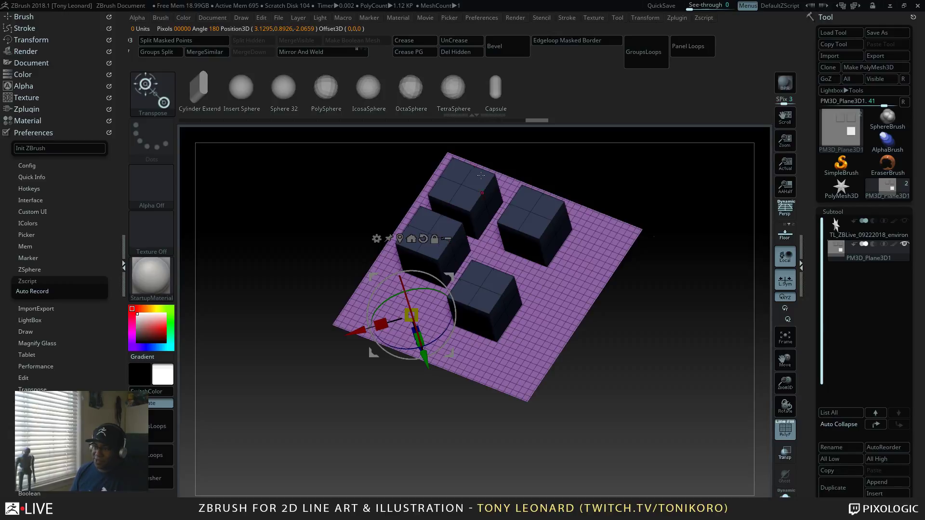
click(214, 41)
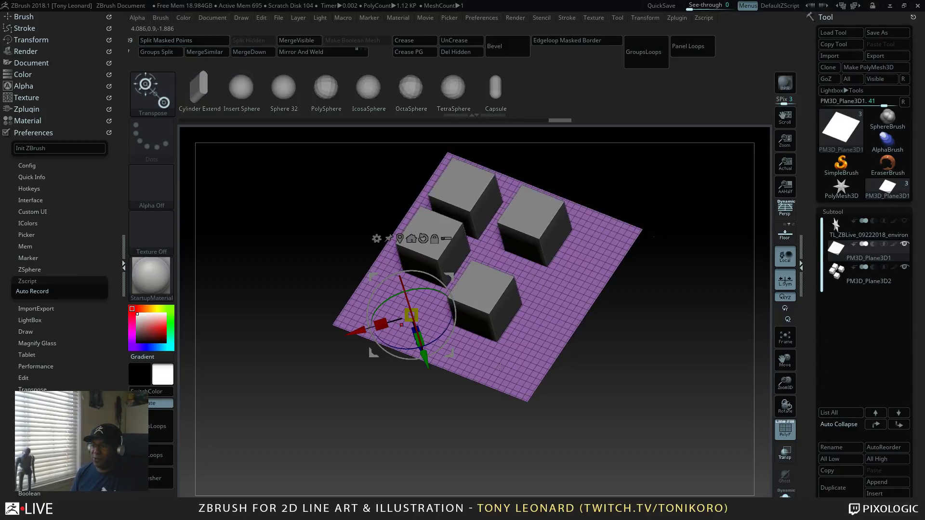
drag(607, 337, 603, 374)
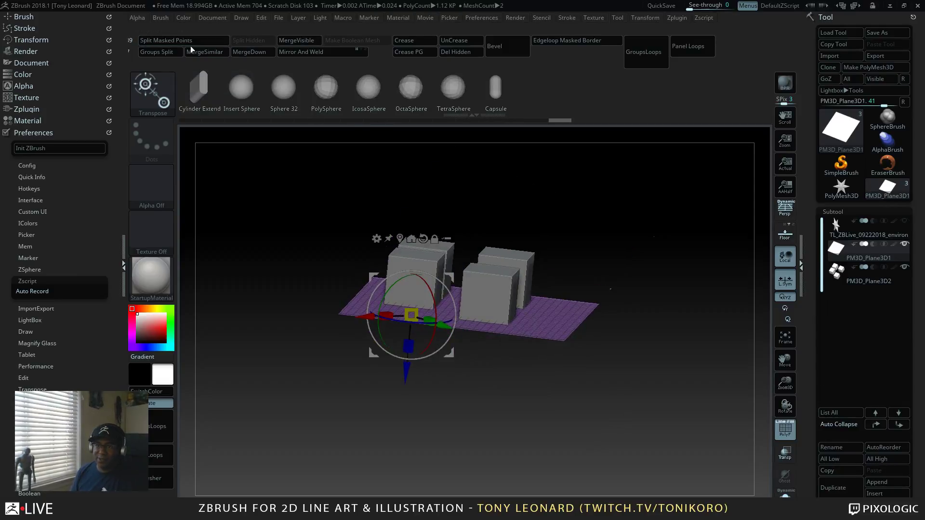
drag(507, 376, 567, 389)
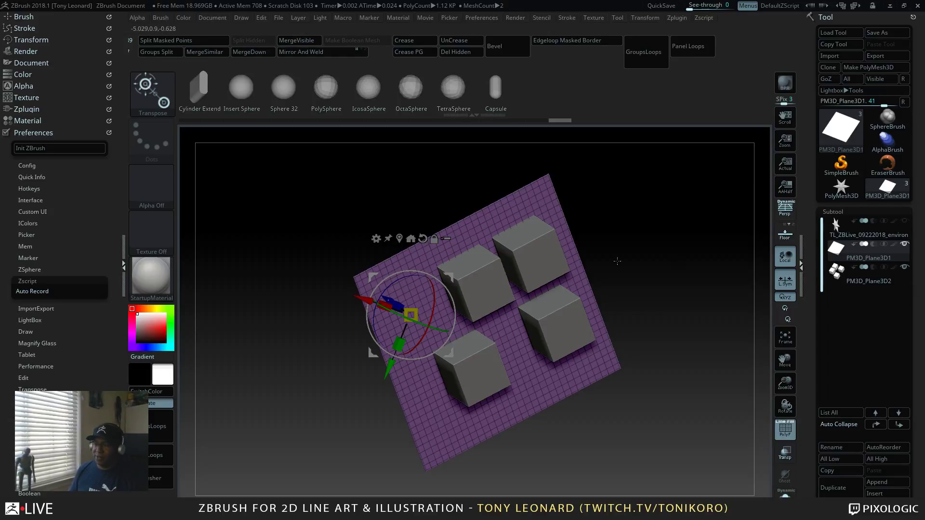
Step: Make the cubes' subtool active and run Auto Groups to give each of the four cubes its own polygroup
drag(617, 260, 644, 273)
drag(643, 273, 693, 290)
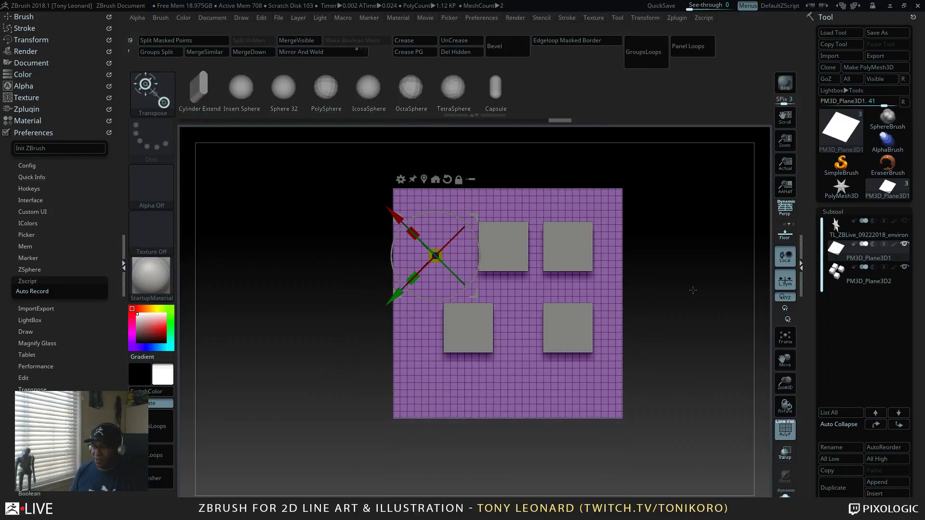
click(835, 273)
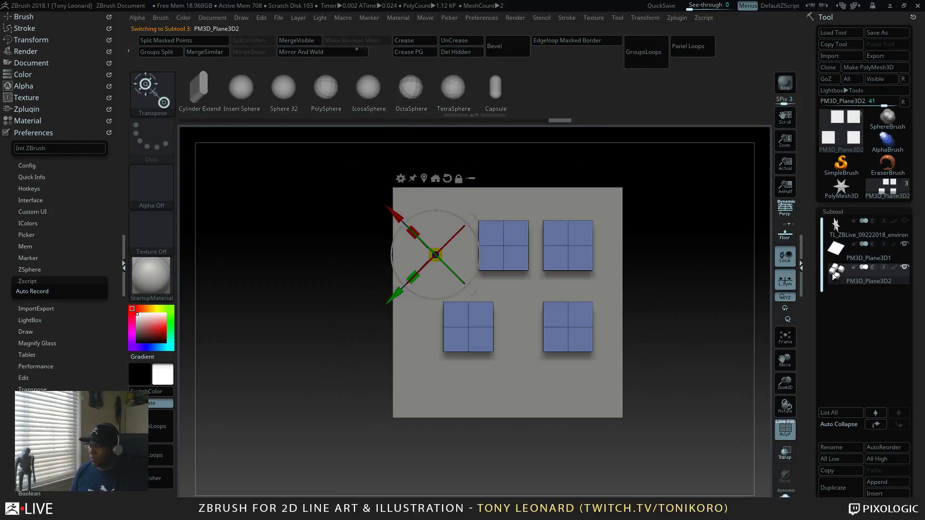
scroll(862, 337, down, 10)
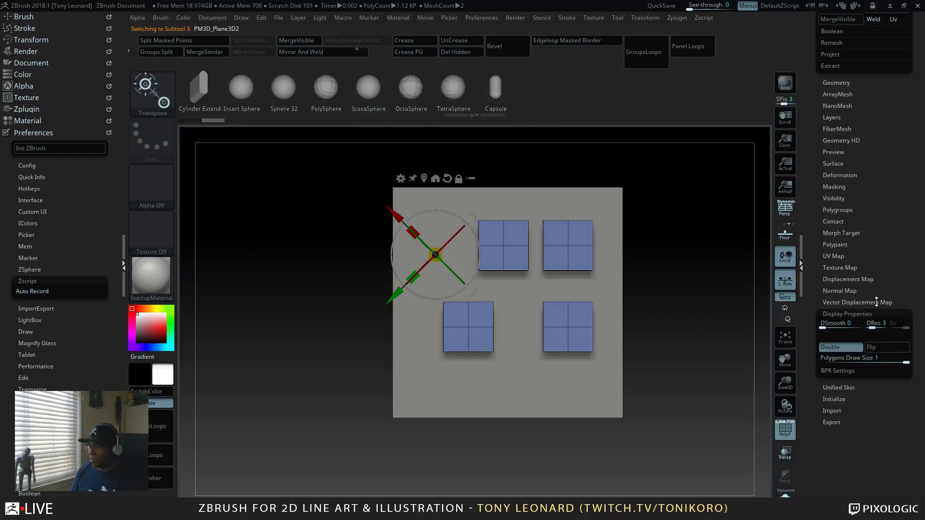
drag(847, 217, 847, 215)
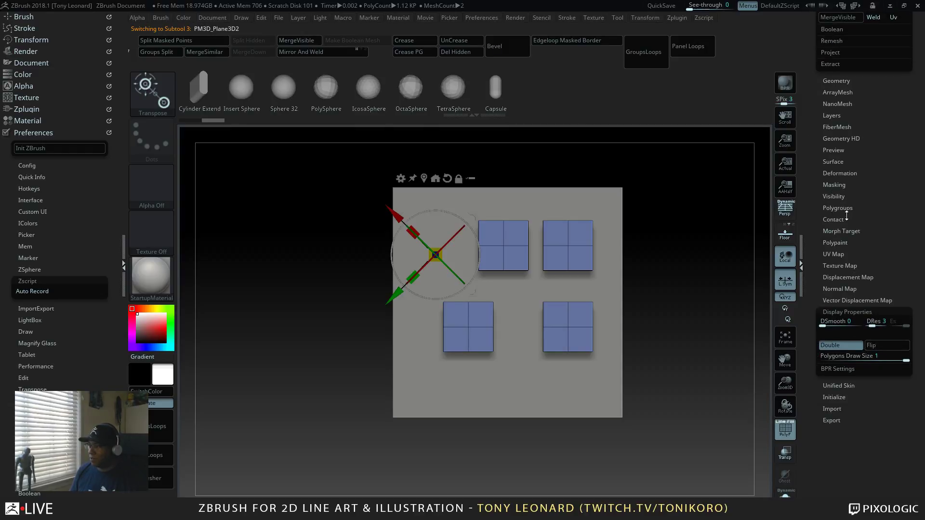
click(845, 209)
click(830, 219)
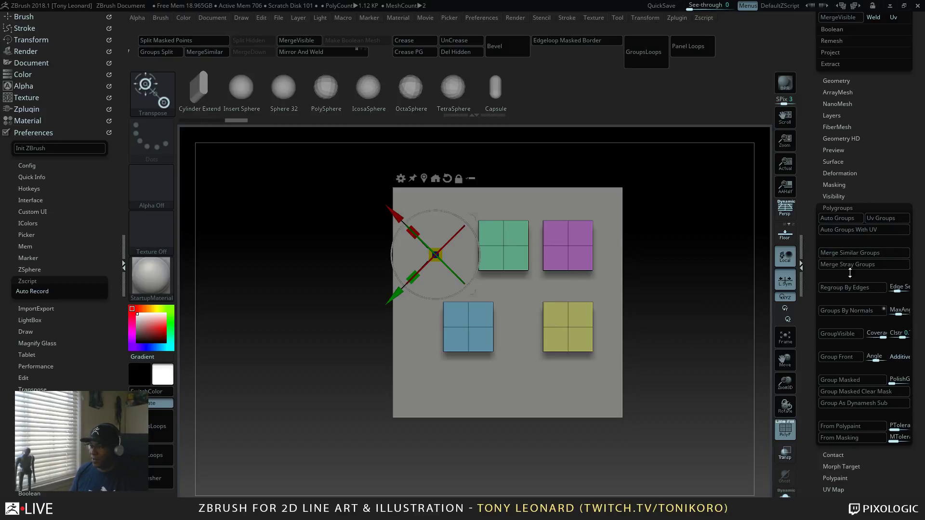
Step: Centre the gizmo on the purple cube, straighten its orientation and shift all four cubes along the Y axis
drag(708, 274, 697, 297)
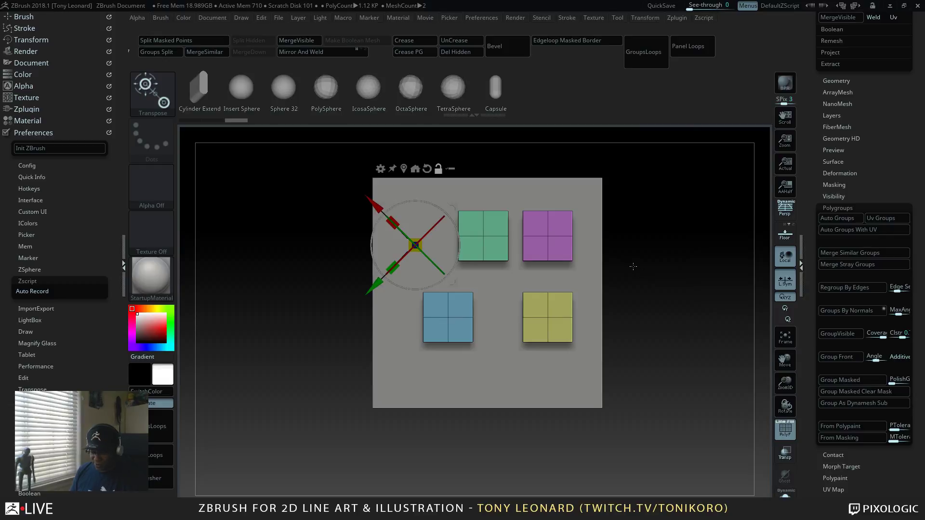
click(554, 240)
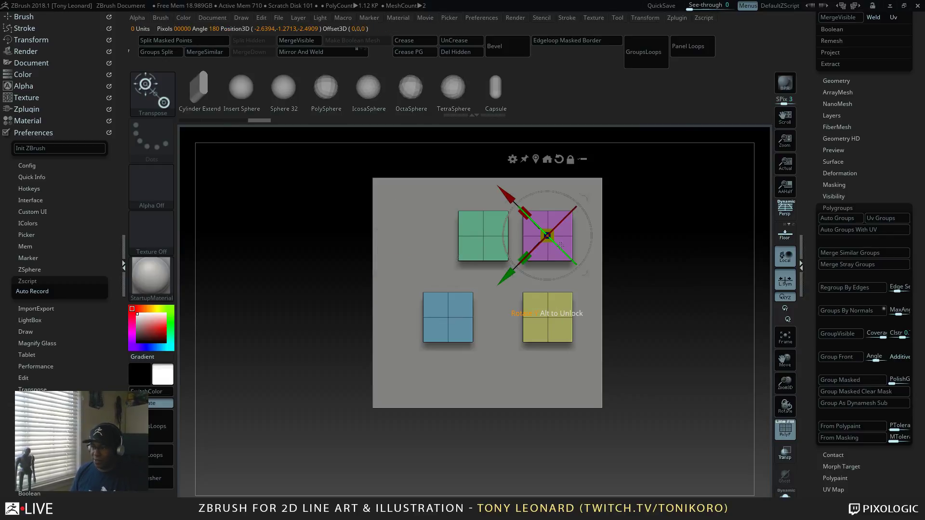
drag(594, 195, 585, 246)
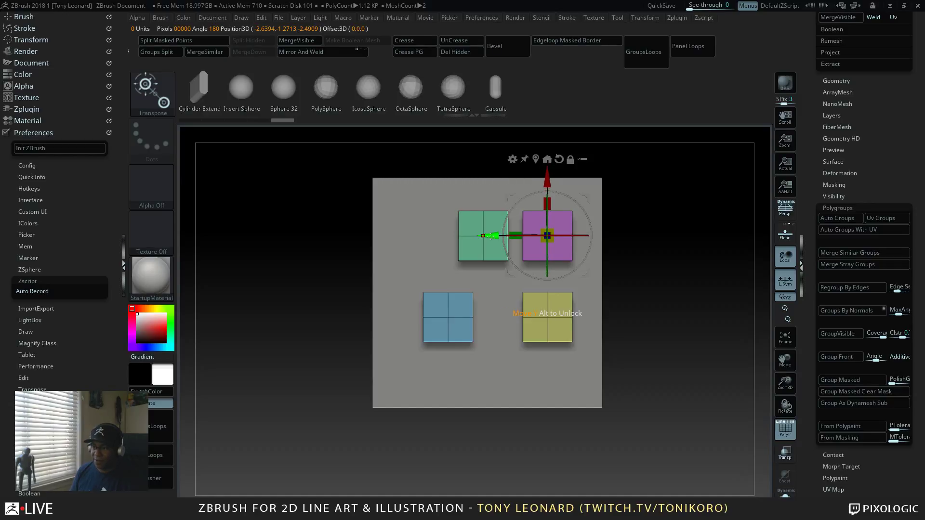
drag(490, 236, 471, 236)
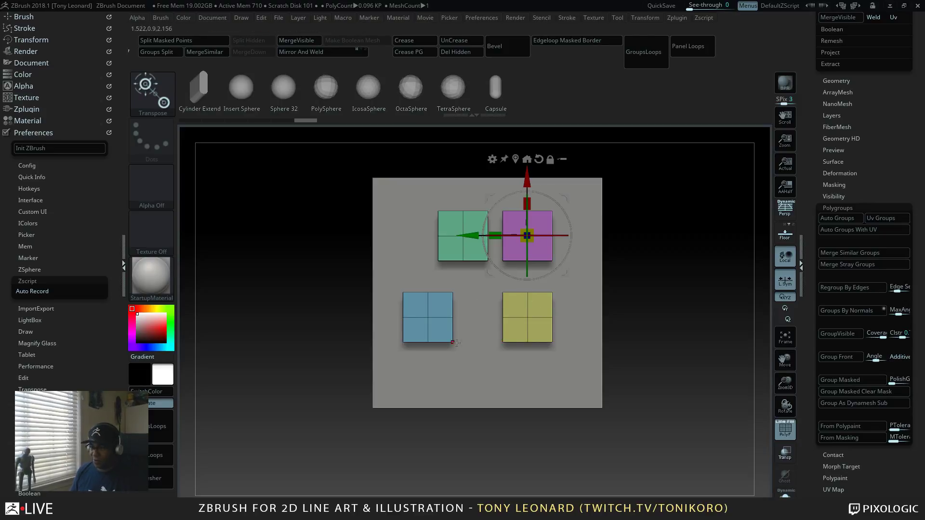
Step: Isolate each cube by masking the other polygroups and split the masked points until every cube is a separate subtool
click(429, 316)
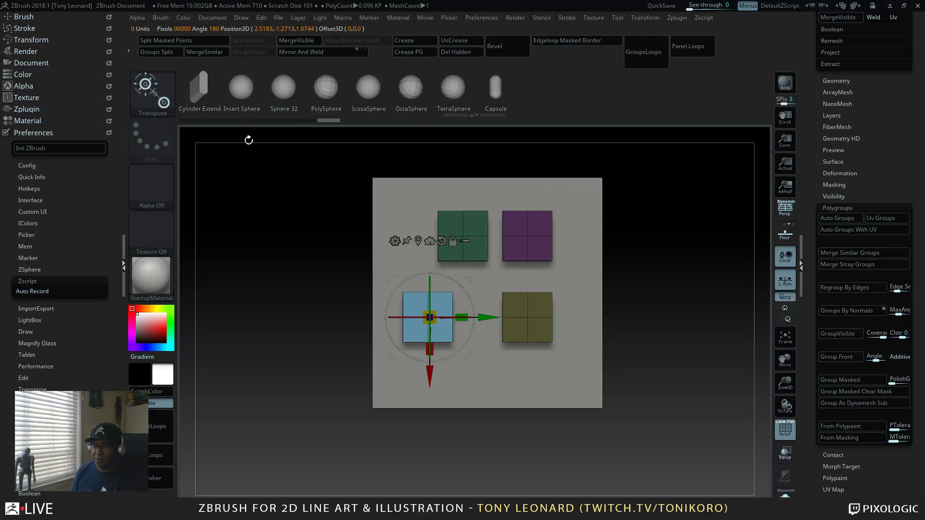
click(207, 52)
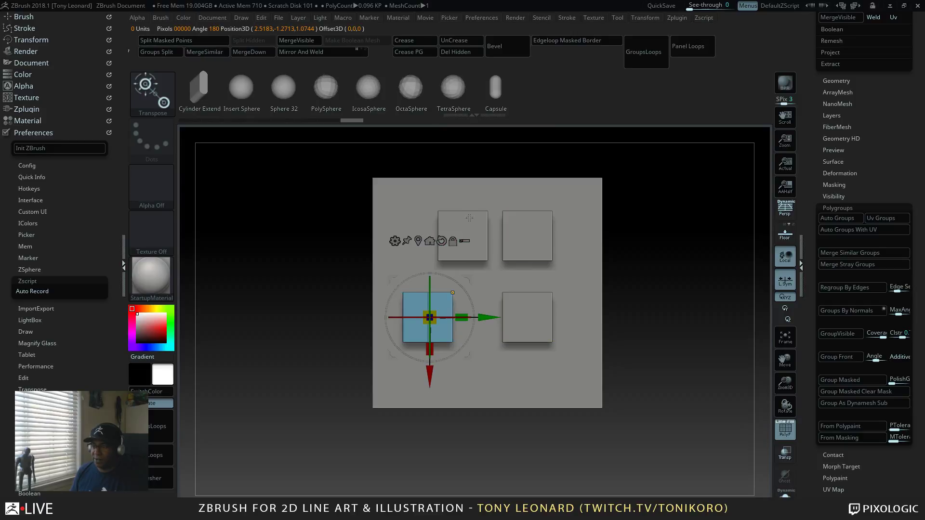
alt+click(504, 219)
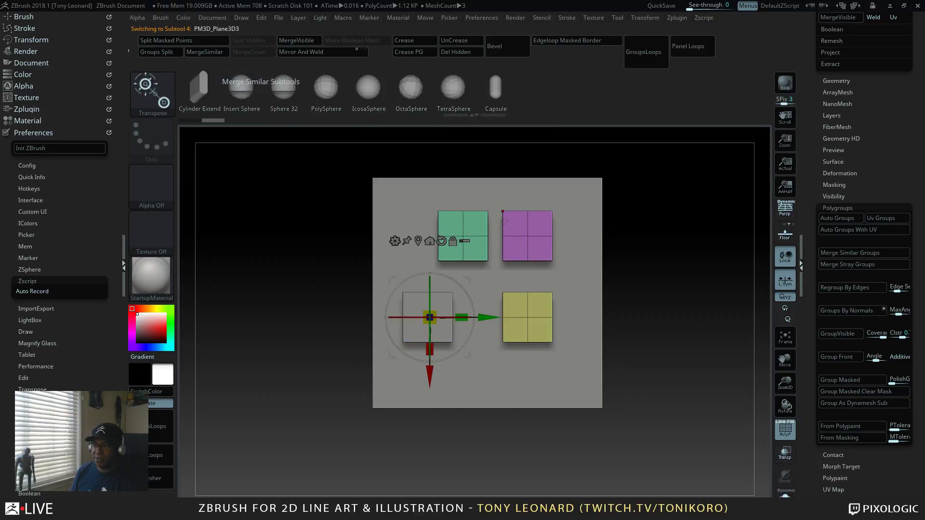
click(201, 42)
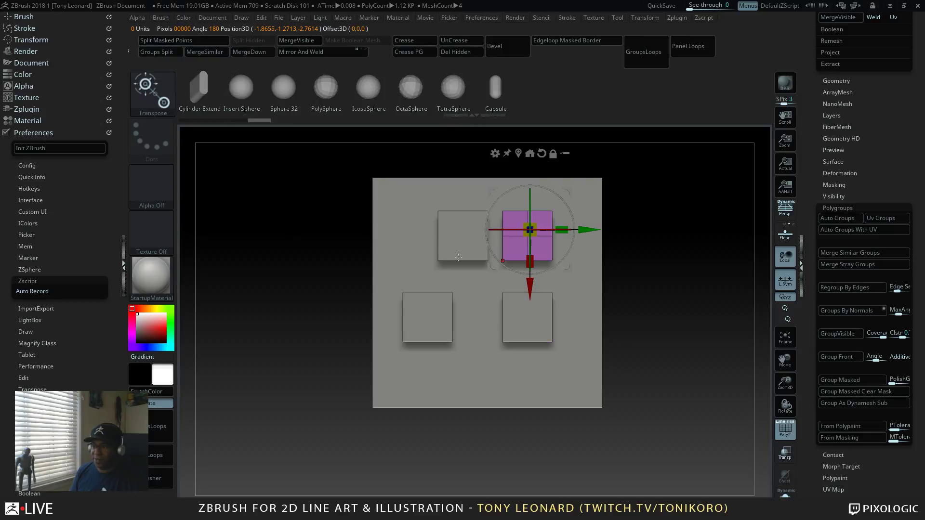
alt+click(529, 321)
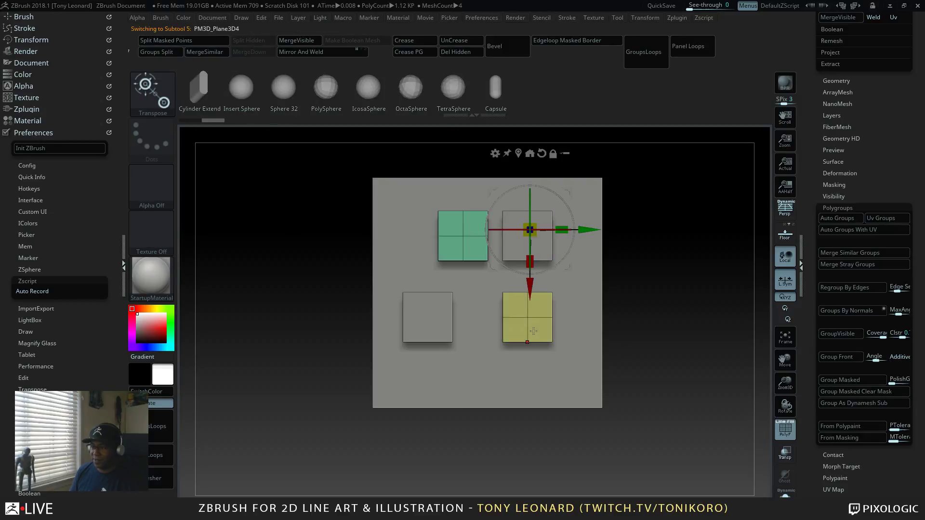
alt+click(462, 236)
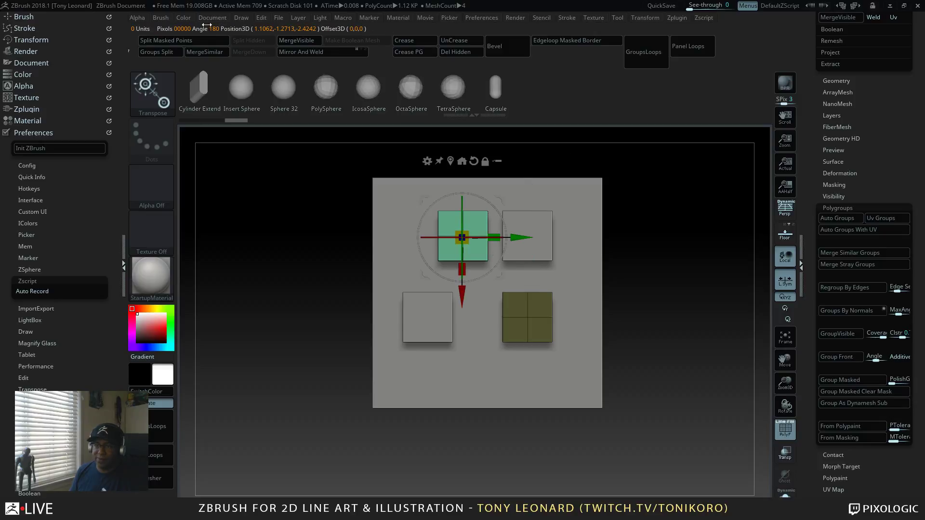
Step: Align the green cube behind the blue one and move the purple cube off the ground plane's front edge
drag(675, 292, 673, 276)
drag(523, 232, 489, 235)
alt+click(537, 227)
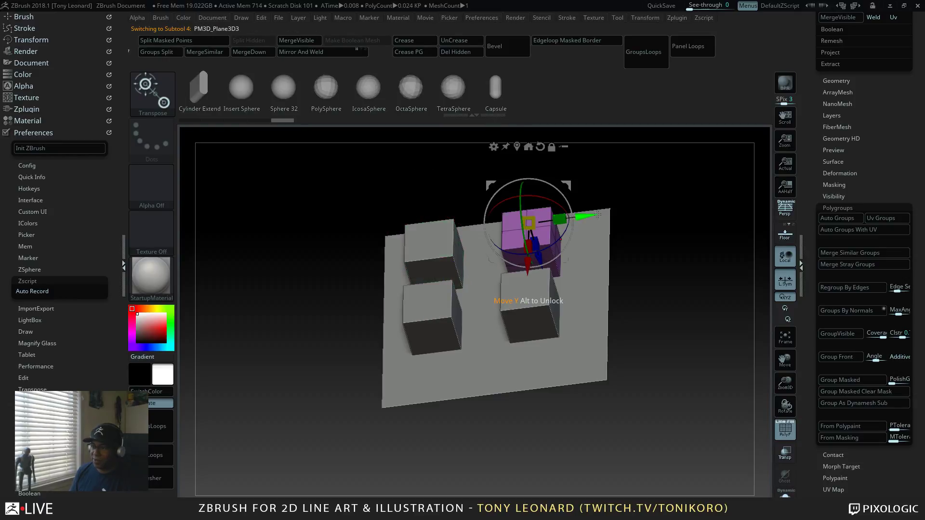
drag(582, 223, 619, 218)
drag(690, 324, 704, 311)
alt+drag(705, 311, 676, 338)
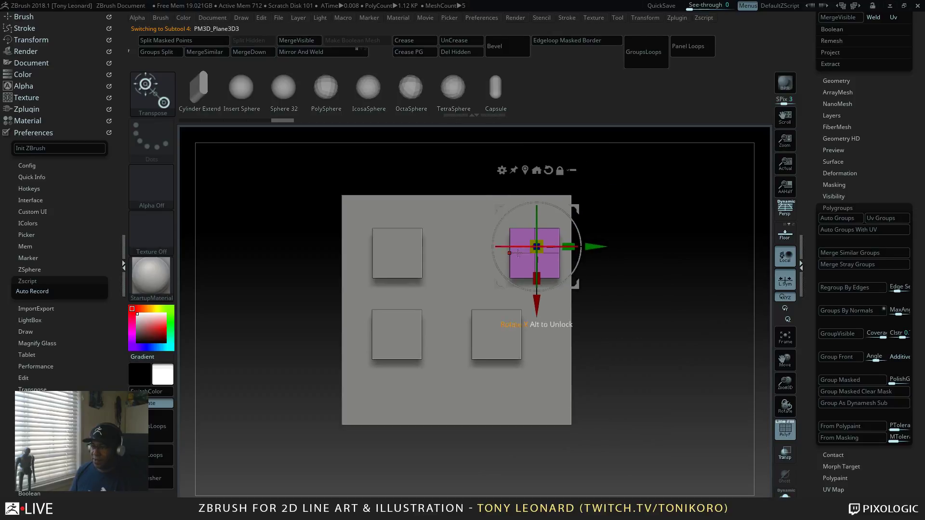
drag(531, 306, 533, 504)
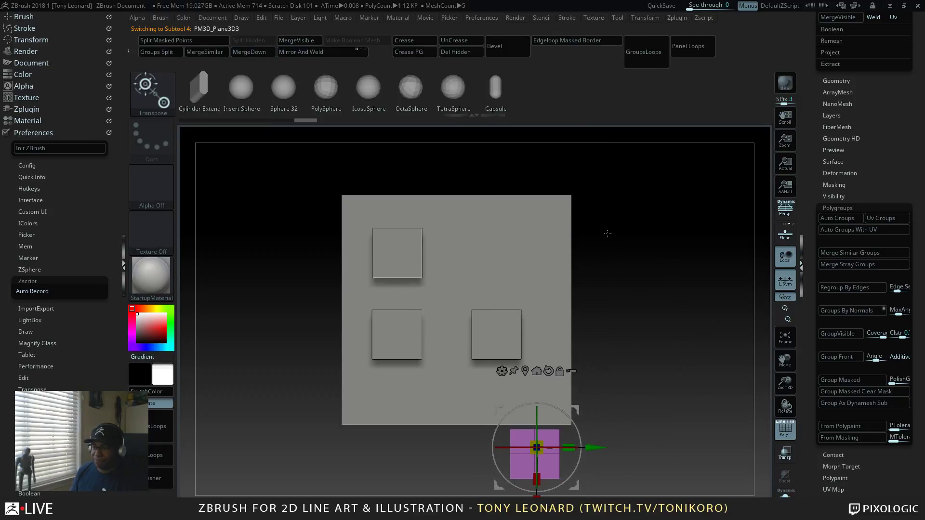
Step: Centre the green cube across the ground plane and stretch it along the Y axis into a wide block
click(383, 248)
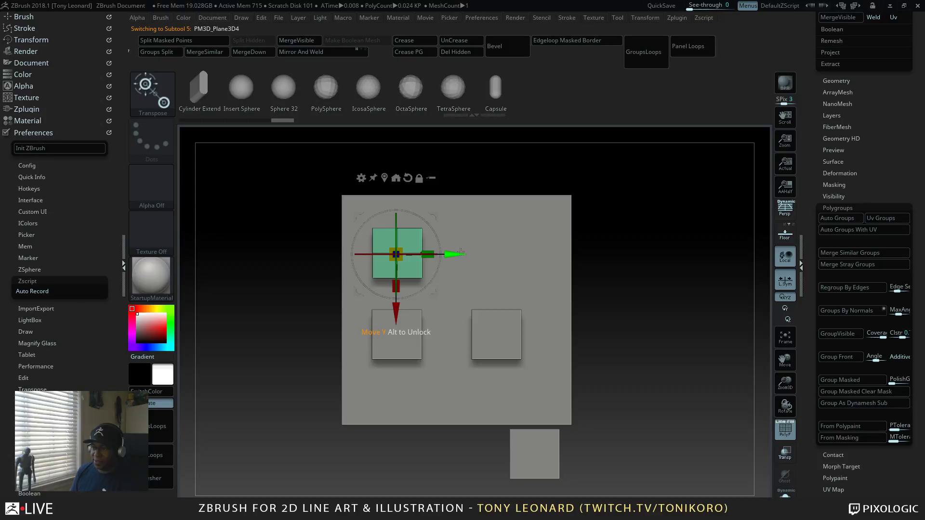
drag(461, 252, 524, 252)
drag(711, 305, 672, 294)
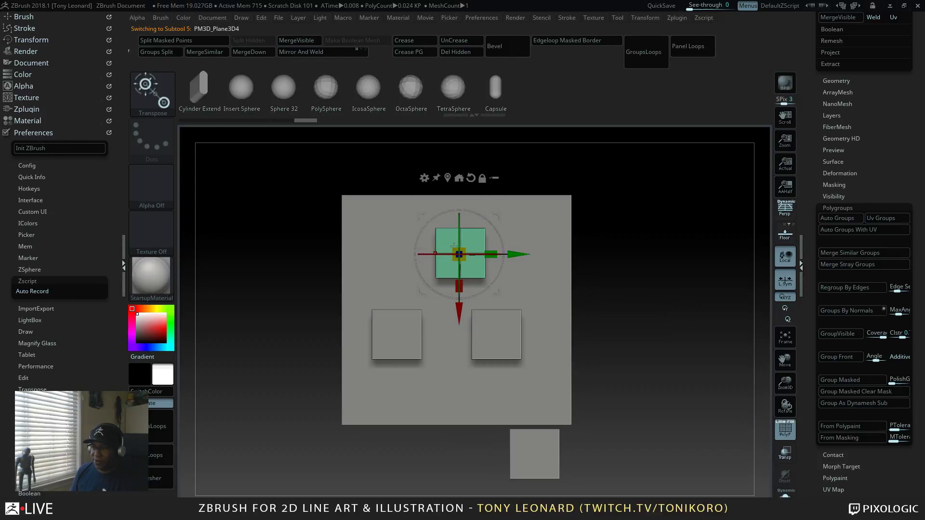
click(781, 278)
drag(491, 254, 583, 254)
Step: Move the wide green block towards the ground plane's back edge and centre it between the plane's sides
drag(638, 301, 589, 322)
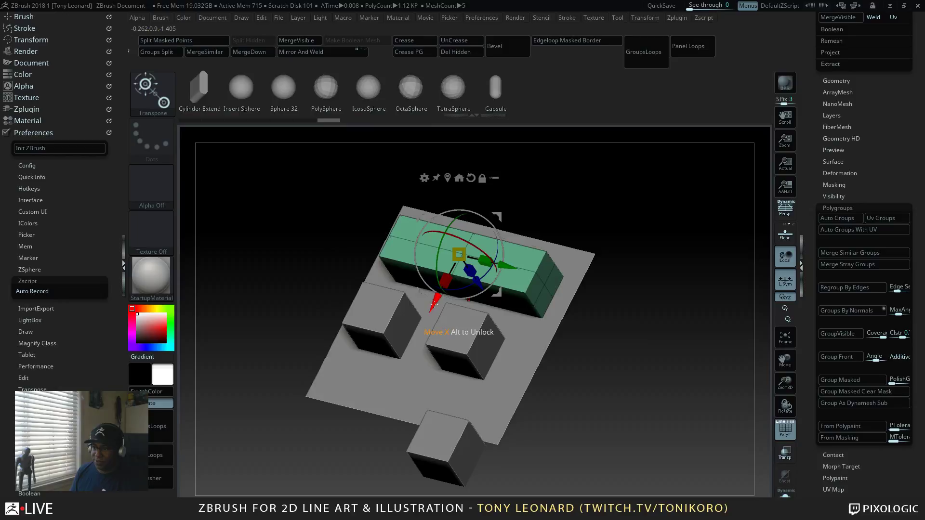
drag(434, 305, 444, 283)
drag(595, 316, 670, 359)
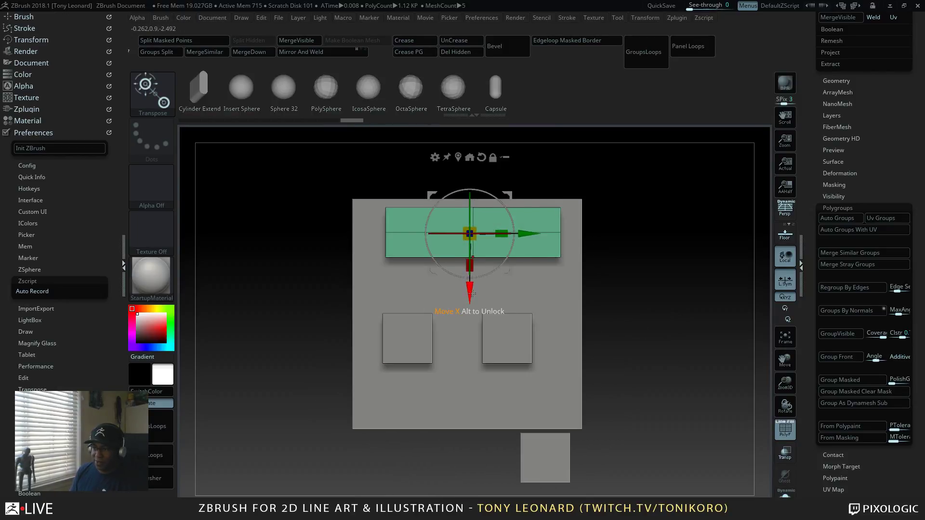
drag(522, 233, 517, 234)
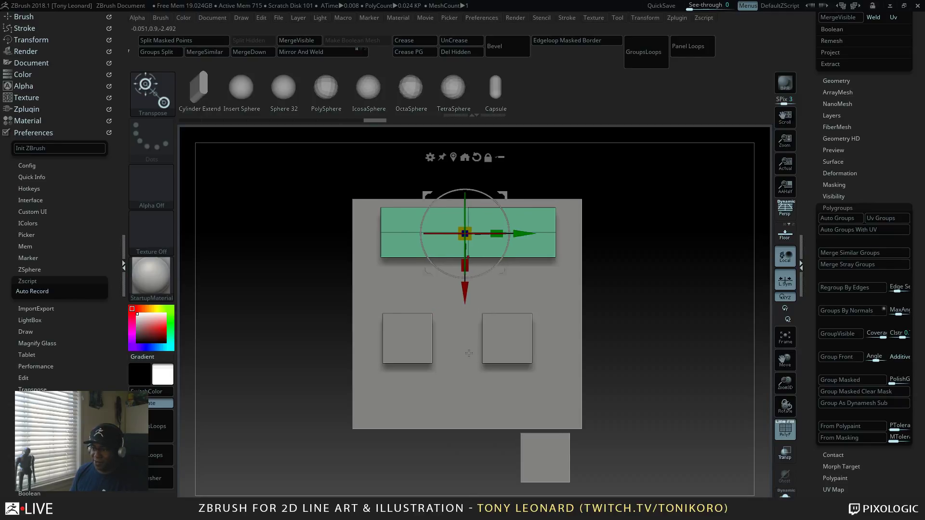
Step: Move the blue cube off one side of the ground plane, and the yellow and purple cubes out to the opposite side
mouse_move(684, 378)
mouse_down()
mouse_move(680, 384)
mouse_move(685, 356)
mouse_move(683, 372)
mouse_up()
alt+click(410, 314)
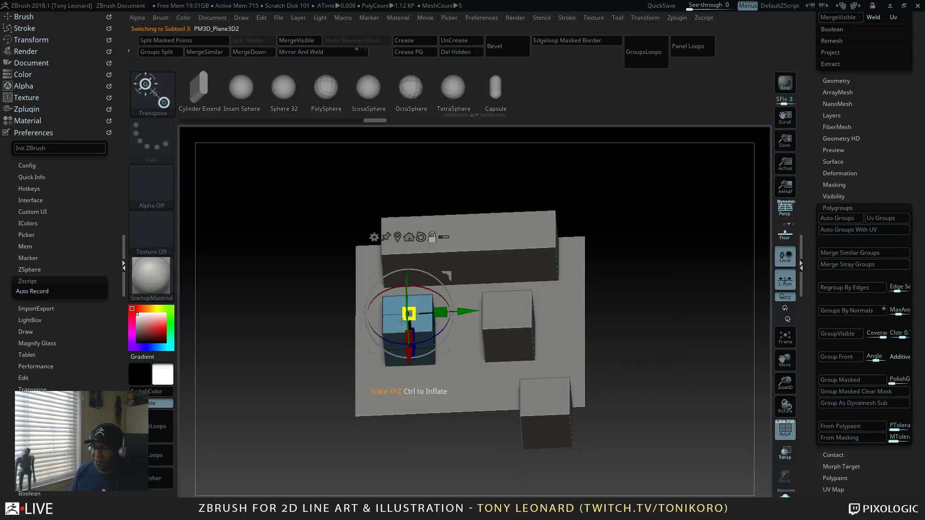
drag(456, 314, 359, 319)
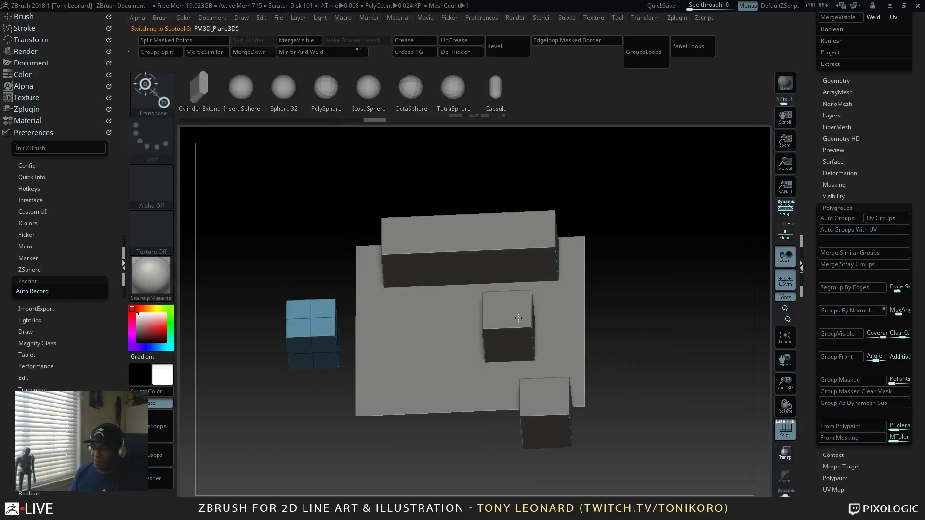
alt+click(515, 316)
drag(501, 250, 654, 244)
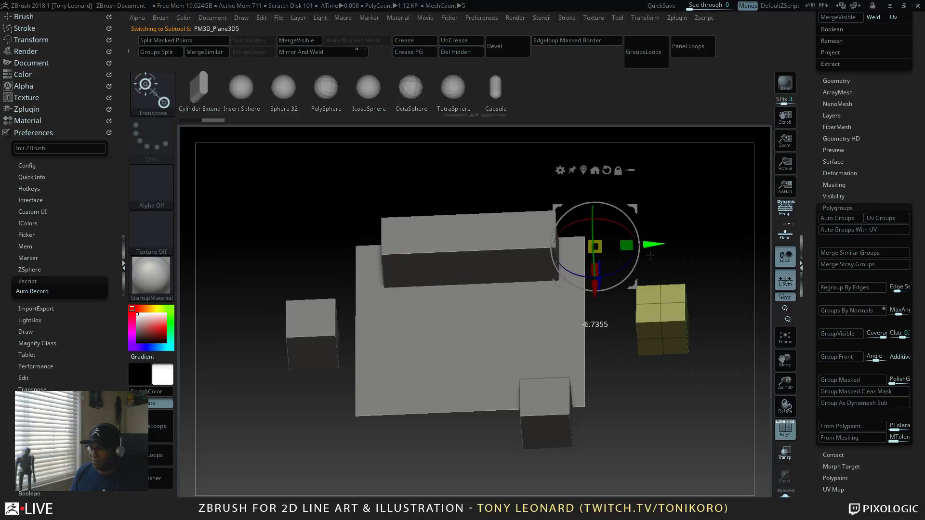
alt+click(532, 414)
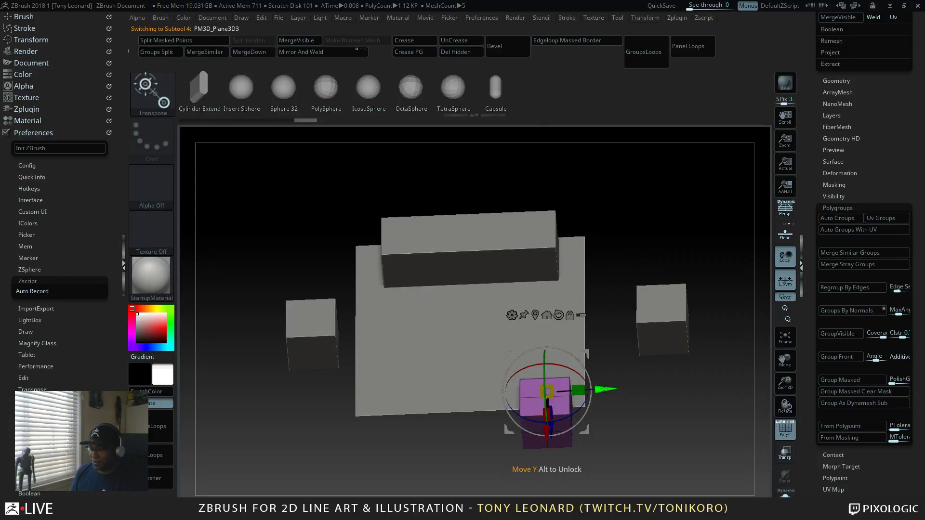
drag(608, 388, 729, 386)
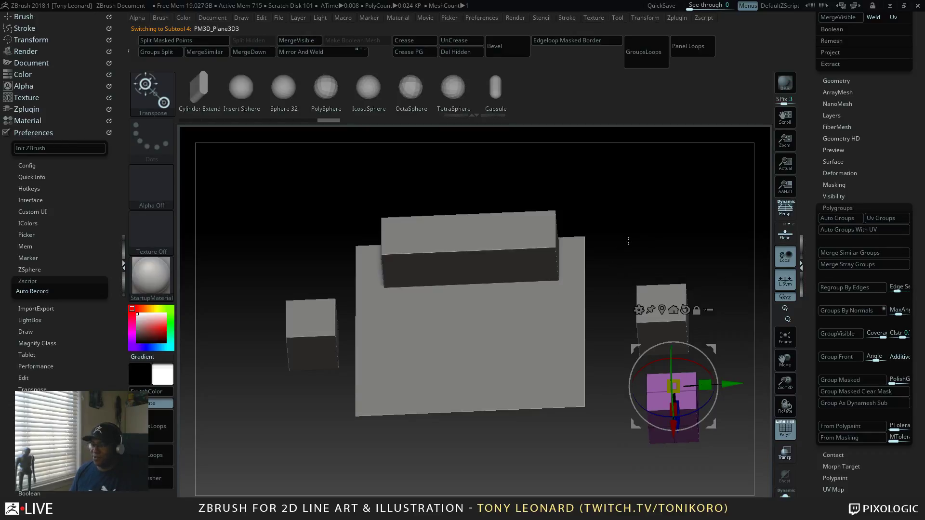
Step: Scale the wide block thinner along the X axis and bring it closer to the ground plane's back edge
drag(619, 212, 612, 338)
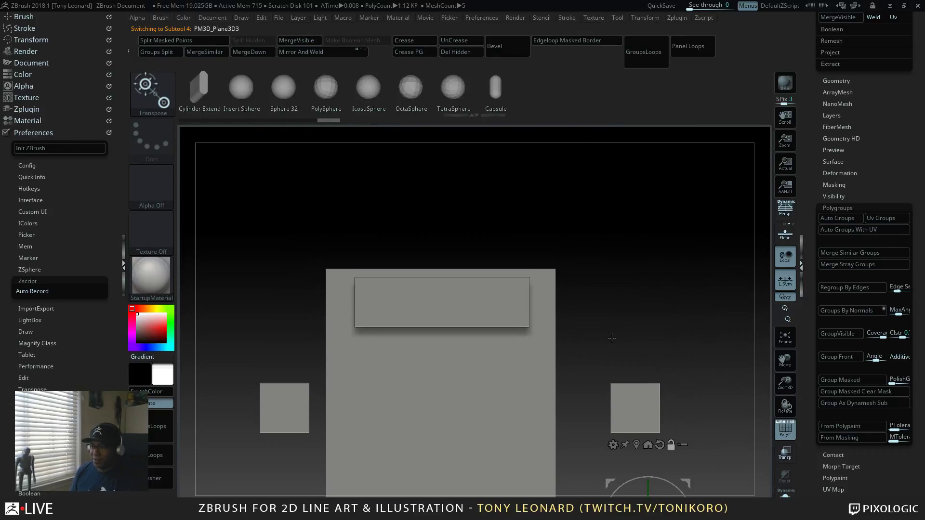
alt+click(476, 319)
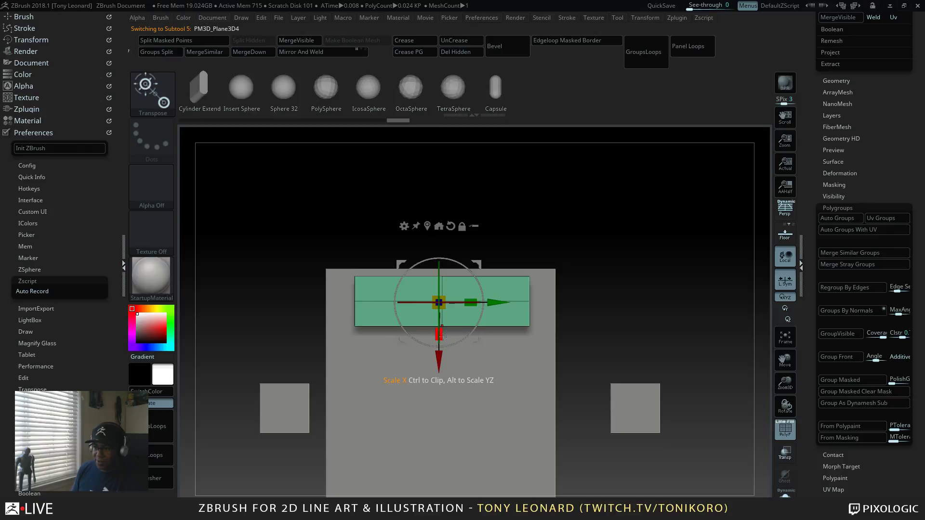
drag(420, 303, 440, 345)
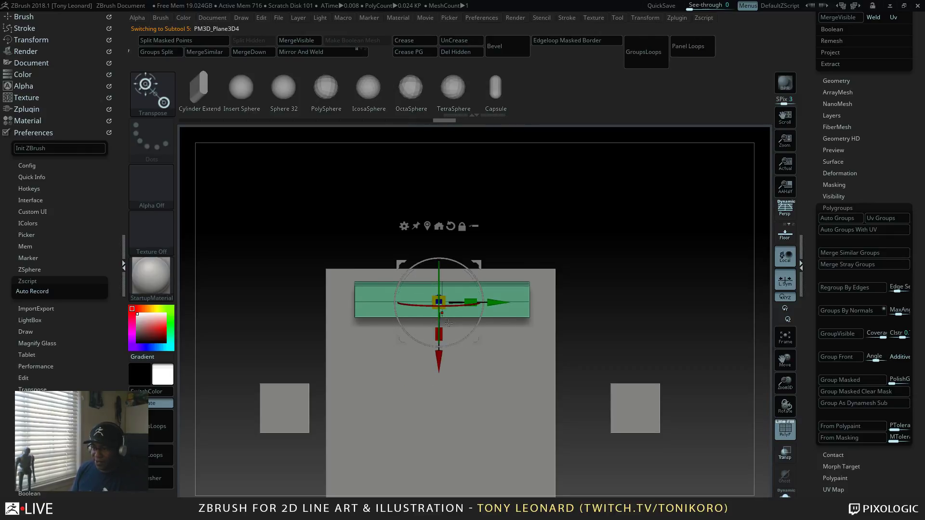
key(ctrl+z)
mouse_move(442, 335)
mouse_down()
mouse_move(442, 323)
mouse_move(441, 343)
mouse_move(437, 336)
mouse_up()
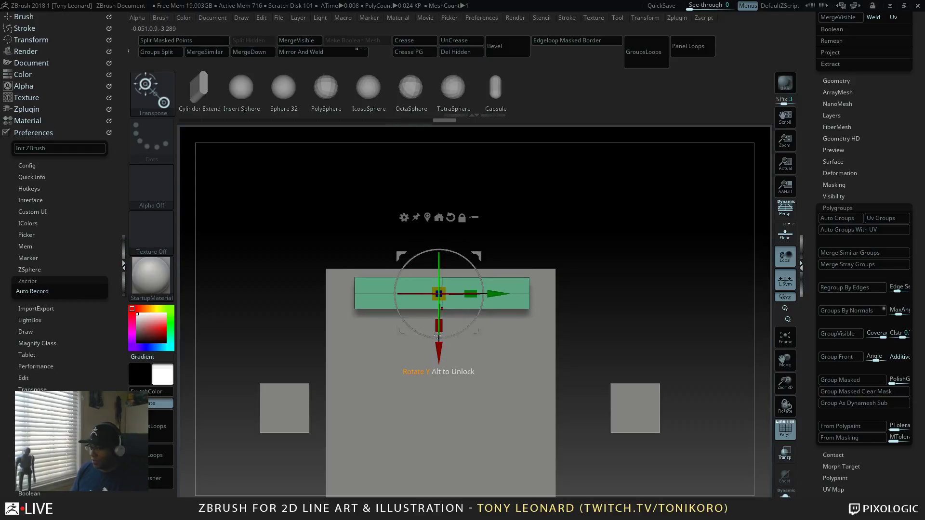
Step: Examine the thinned block and how it sits on the ground plane from a low angle and close up
mouse_move(699, 336)
mouse_down()
mouse_move(692, 294)
mouse_move(696, 351)
mouse_up()
alt+drag(635, 381, 654, 301)
drag(660, 341, 645, 378)
alt+drag(684, 350, 703, 467)
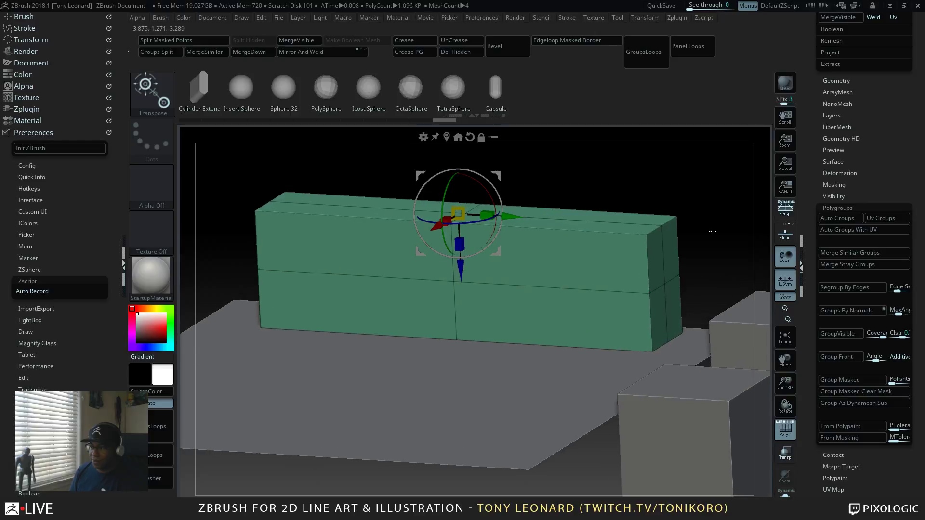
alt+drag(712, 231, 665, 235)
drag(413, 221, 414, 299)
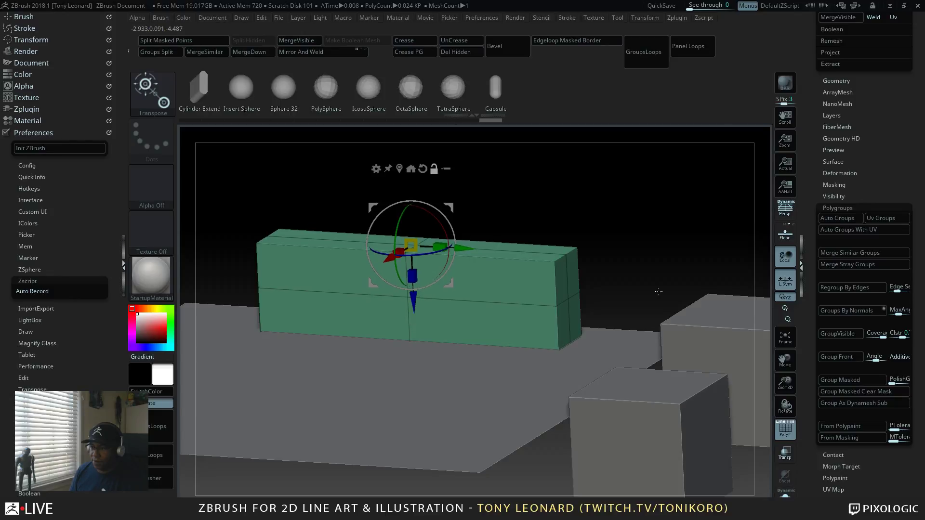
alt+drag(625, 269, 602, 145)
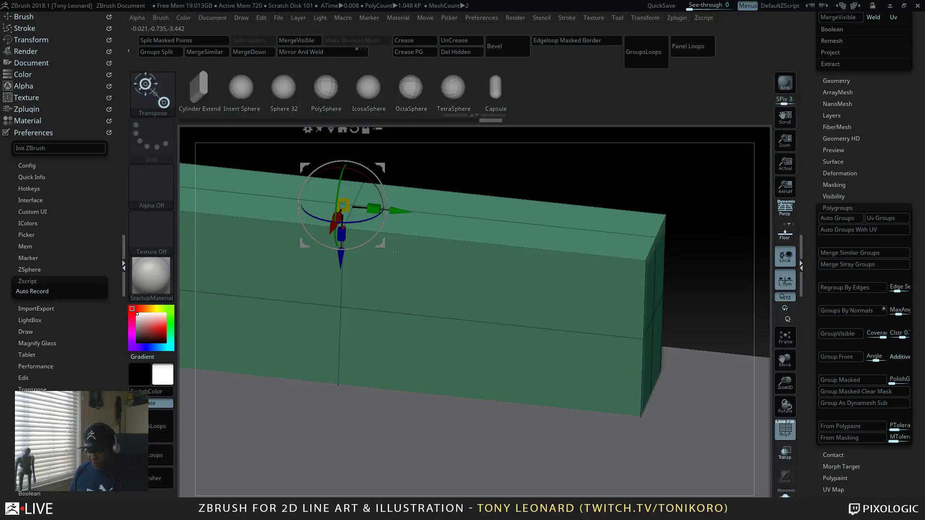
Step: Return to draw mode, close the tool's Polygroups settings and open its Initialize settings
key(q)
mouse_move(713, 313)
alt+mouse_down()
mouse_move(687, 262)
mouse_move(689, 241)
mouse_move(710, 215)
mouse_move(661, 221)
mouse_move(681, 239)
alt+mouse_up()
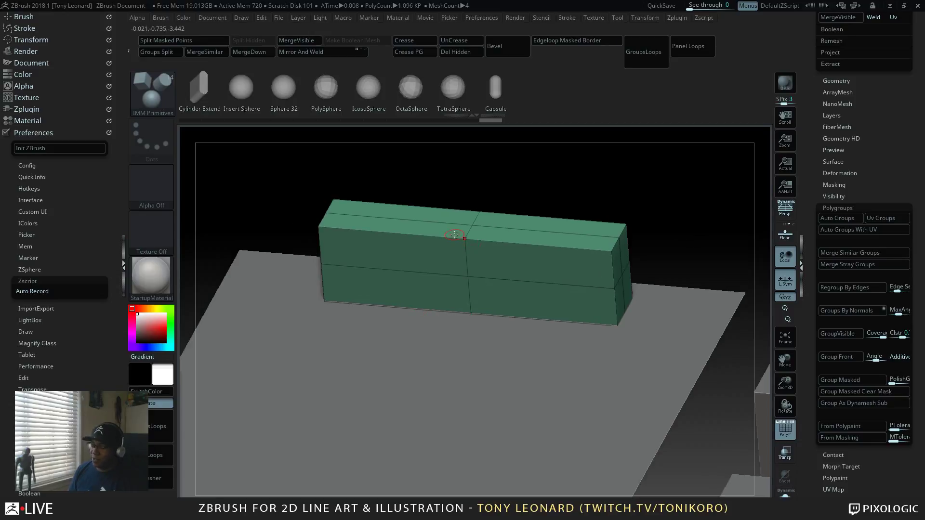
drag(698, 274, 718, 316)
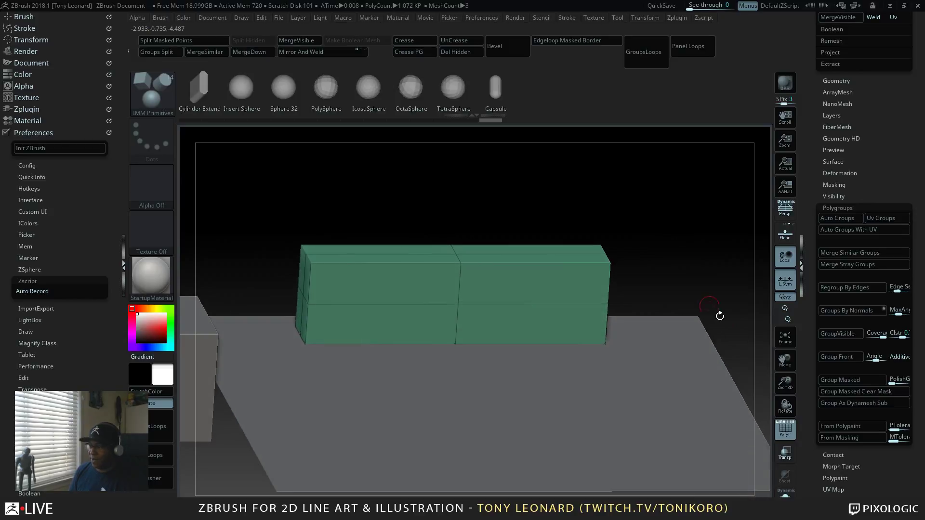
shift+click(856, 208)
shift+click(874, 313)
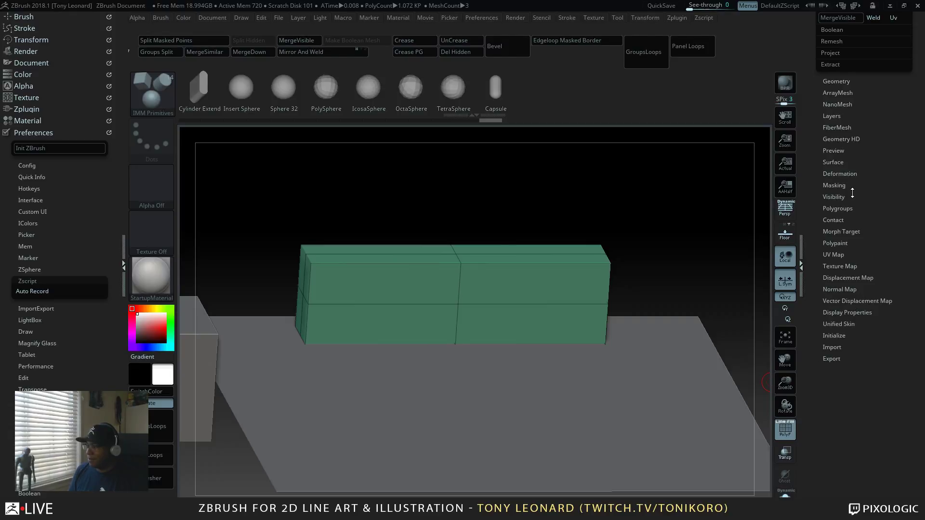
drag(808, 338, 816, 355)
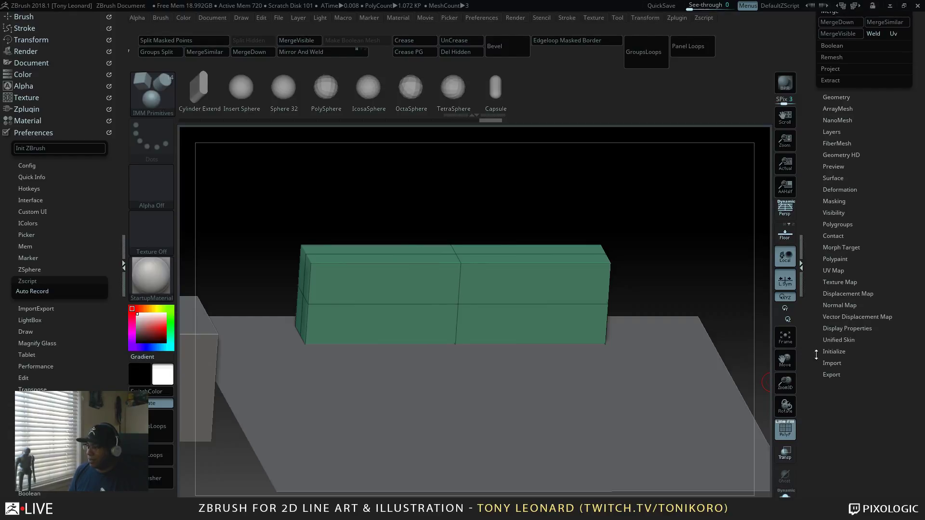
shift+click(850, 352)
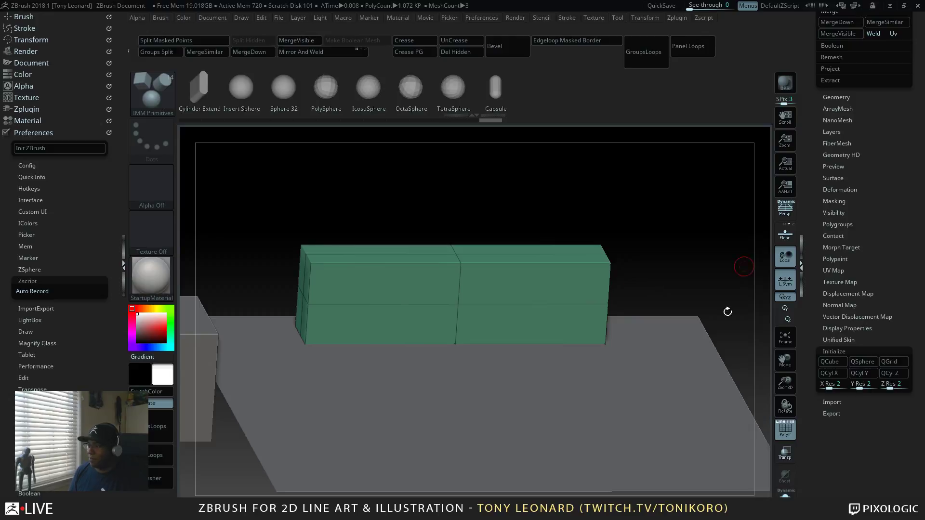
Step: Select the ground plane and reinitialize it as a QGrid with X, Y and Z resolution set to 1
alt+click(651, 383)
drag(735, 287, 628, 225)
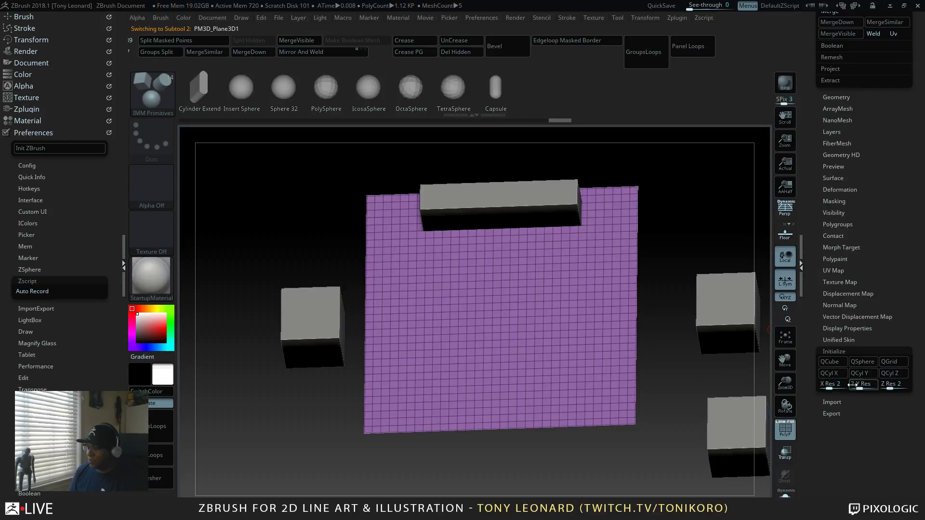
click(838, 385)
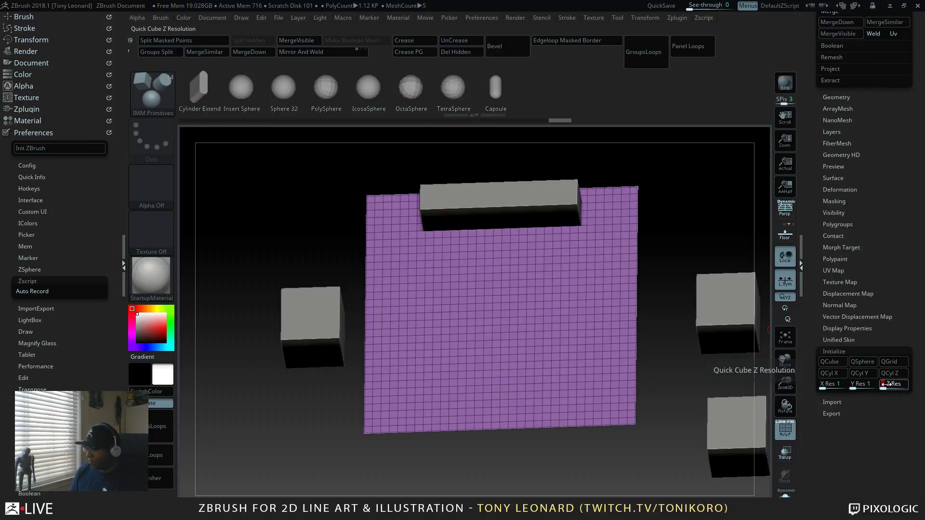
click(889, 361)
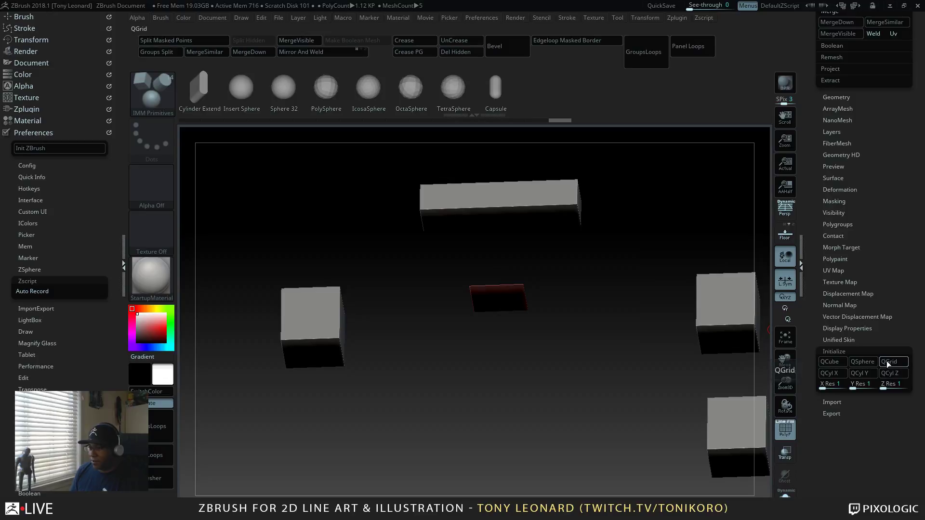
Step: Bring up the transform gizmo on the small new grid plane and centre it on the plane
drag(591, 335, 638, 315)
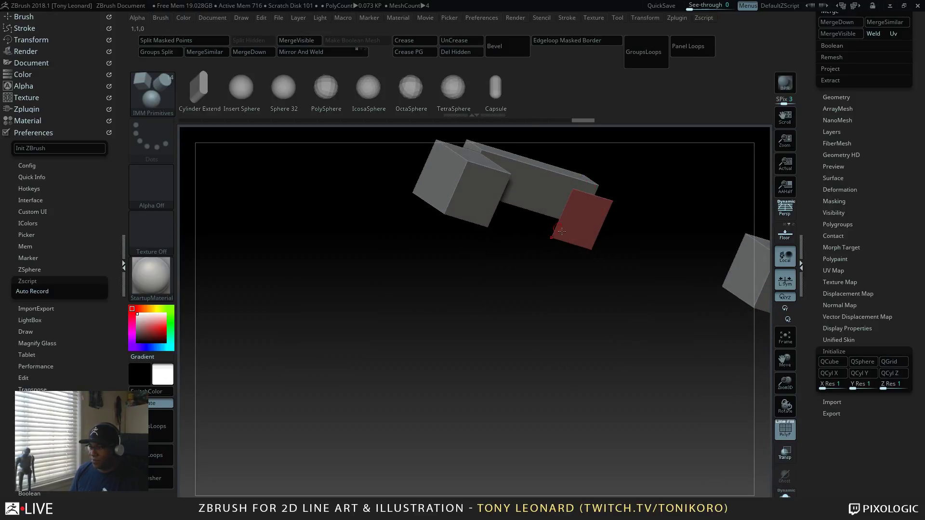
drag(591, 238, 691, 422)
mouse_move(603, 368)
alt+mouse_down()
mouse_move(710, 392)
mouse_move(715, 376)
alt+mouse_up()
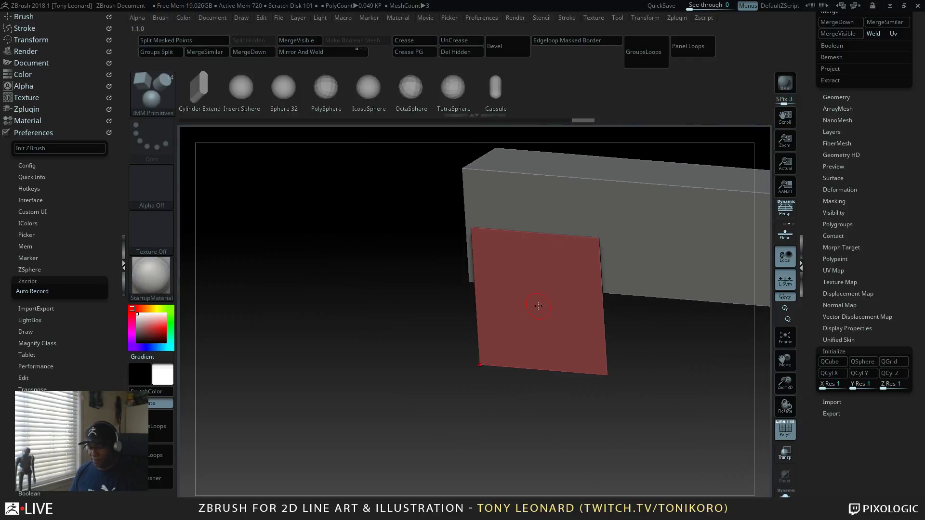
key(w)
shift+drag(569, 462, 564, 408)
click(545, 239)
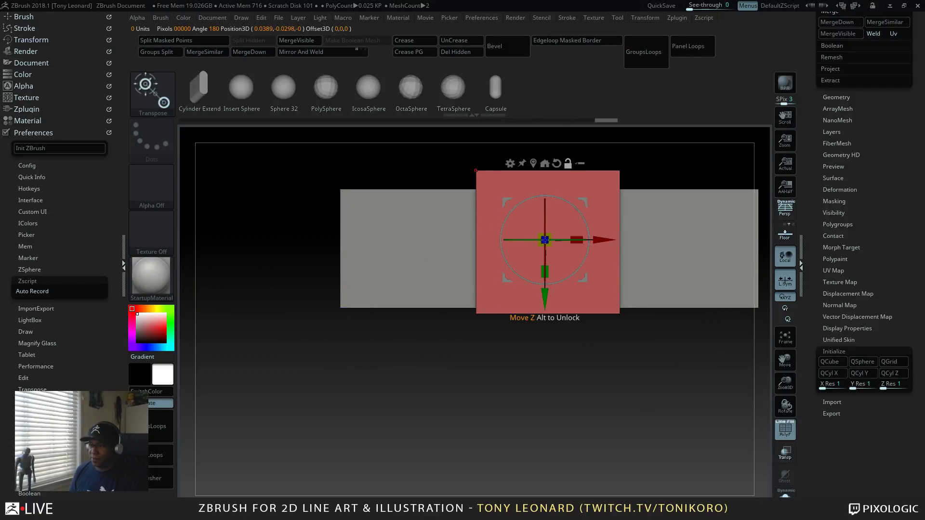
Step: Scale the grid plane up uniformly until it extends beneath the wide block and all three cubes
alt+drag(621, 449, 513, 460)
drag(585, 418, 552, 427)
ctrl+drag(493, 269, 485, 328)
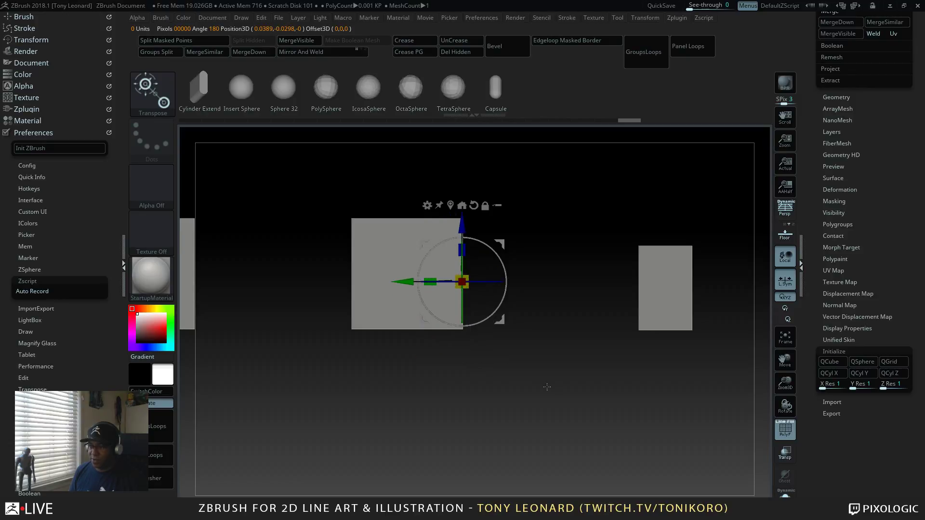
alt+drag(547, 387, 593, 375)
drag(543, 413, 542, 432)
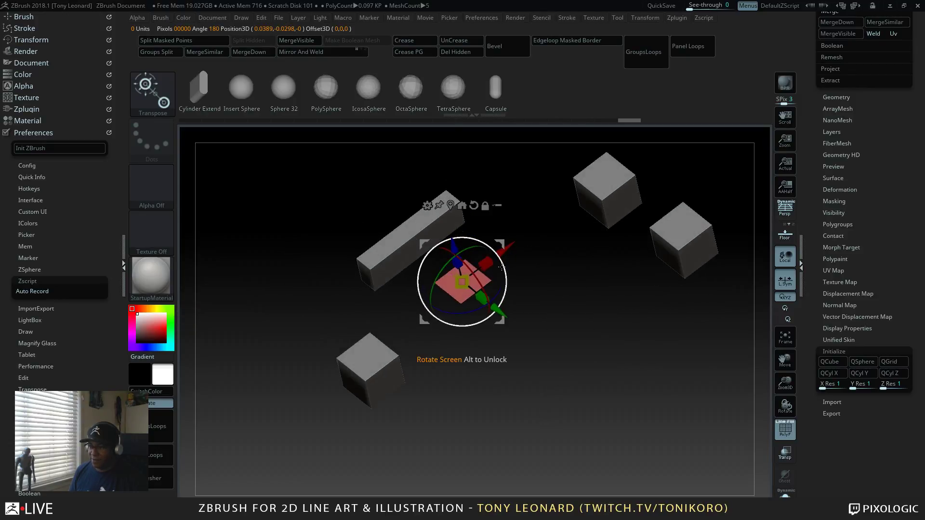
drag(466, 286, 530, 282)
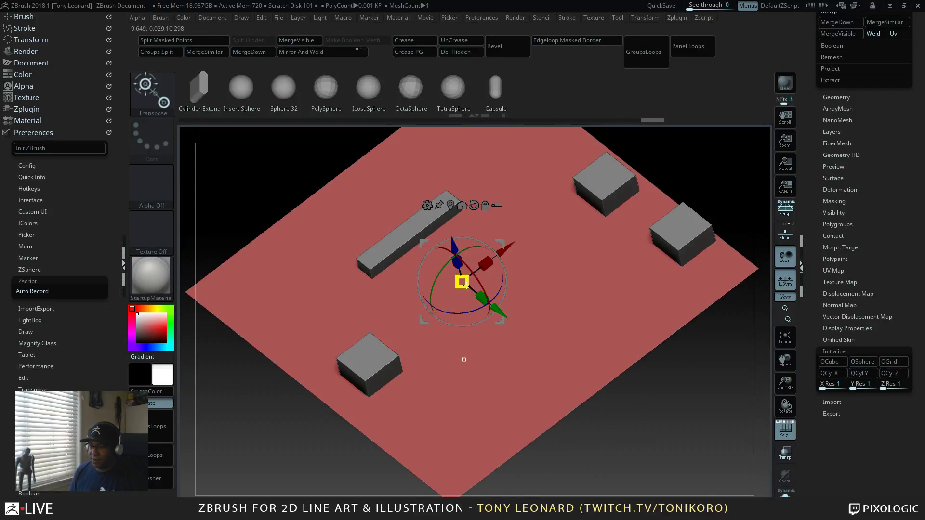
drag(463, 285, 588, 399)
Step: Turn on the floor grid and view the enlarged plane and blocks from directly above
drag(705, 468, 676, 384)
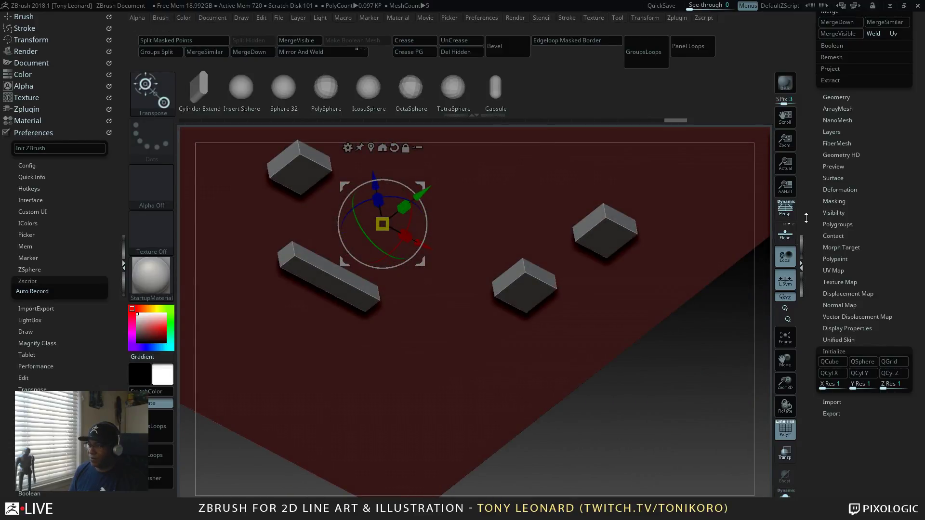
click(791, 241)
alt+drag(612, 384, 634, 360)
drag(632, 380, 582, 318)
alt+drag(535, 341, 412, 217)
alt+drag(609, 355, 683, 382)
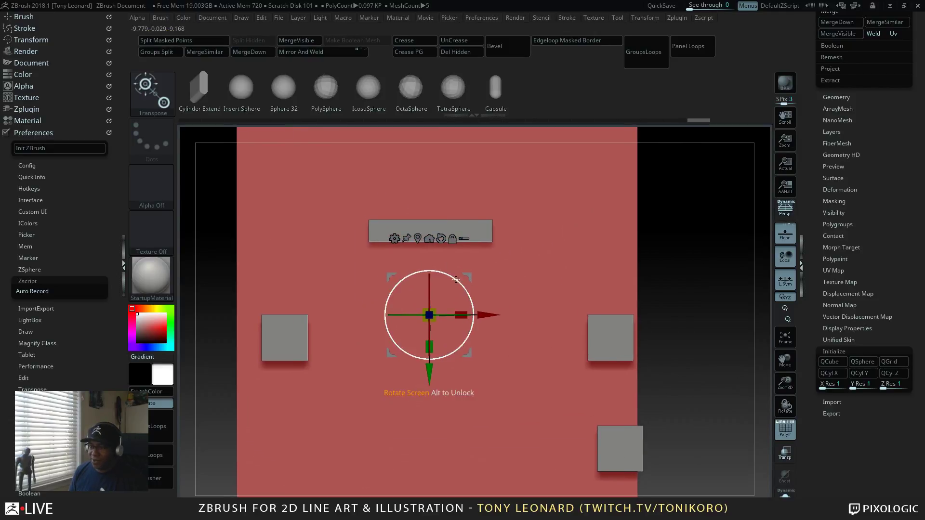
Step: Close the Initialize settings and apply the Unify deformation to the grid plane
click(857, 349)
click(848, 190)
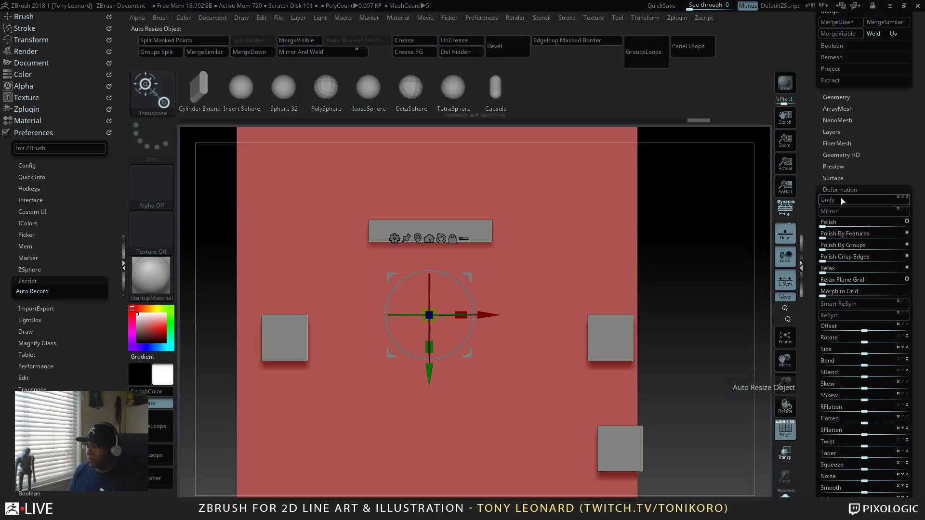
click(840, 198)
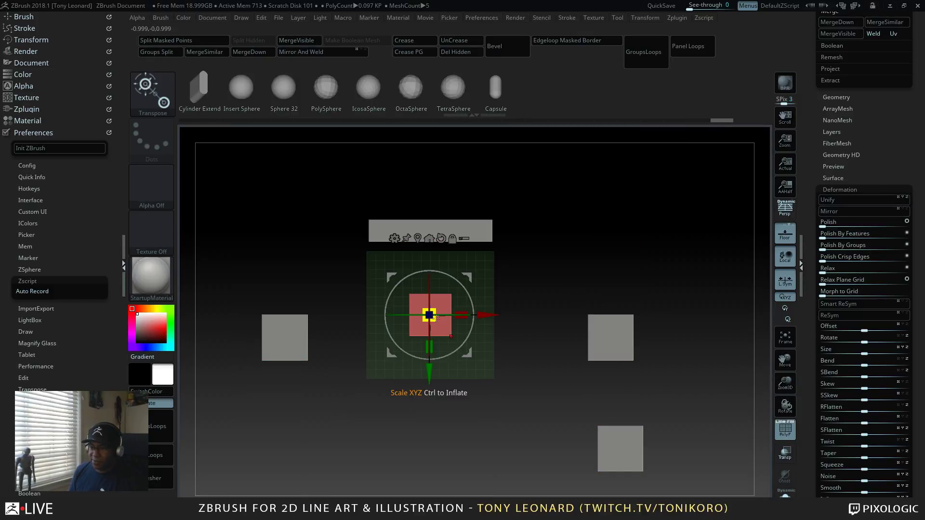
Step: Scale the unified plane up uniformly so it spans well past the wide block but leaves the outer cubes at or beyond its sides
drag(435, 317, 663, 480)
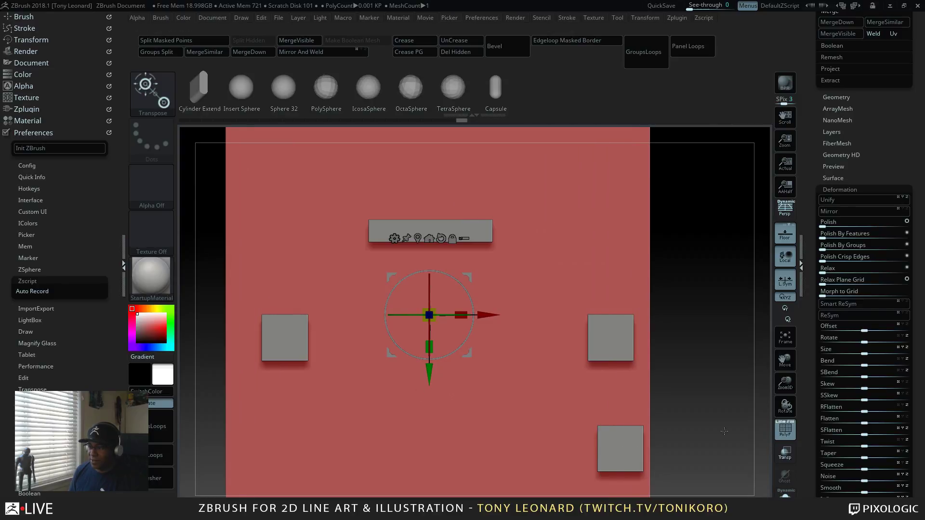
drag(724, 431, 709, 348)
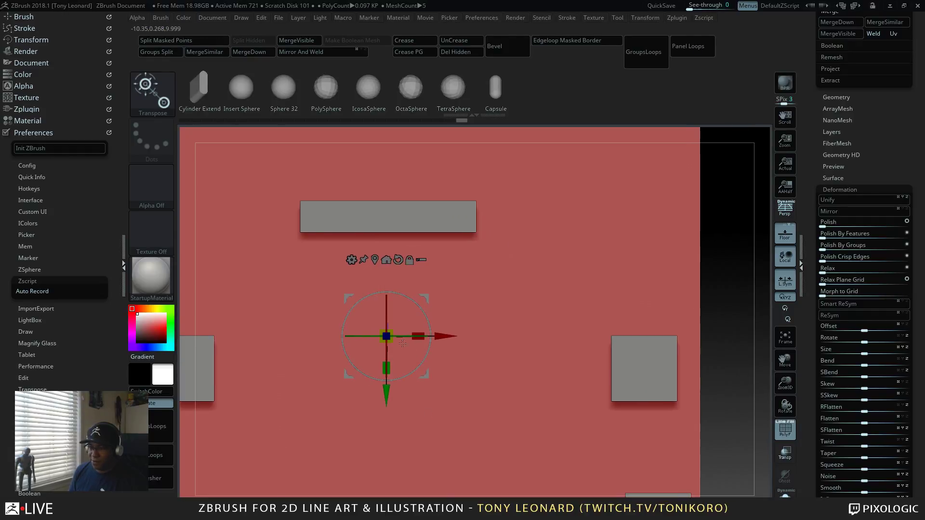
drag(377, 320, 283, 257)
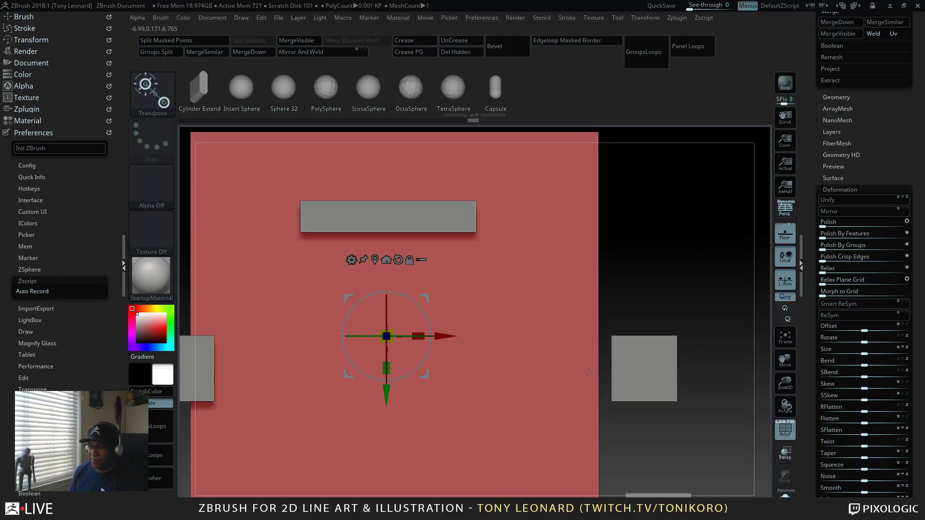
Step: Hide the polyframe display and examine the wide block on the plane up close and from above
drag(670, 308, 604, 278)
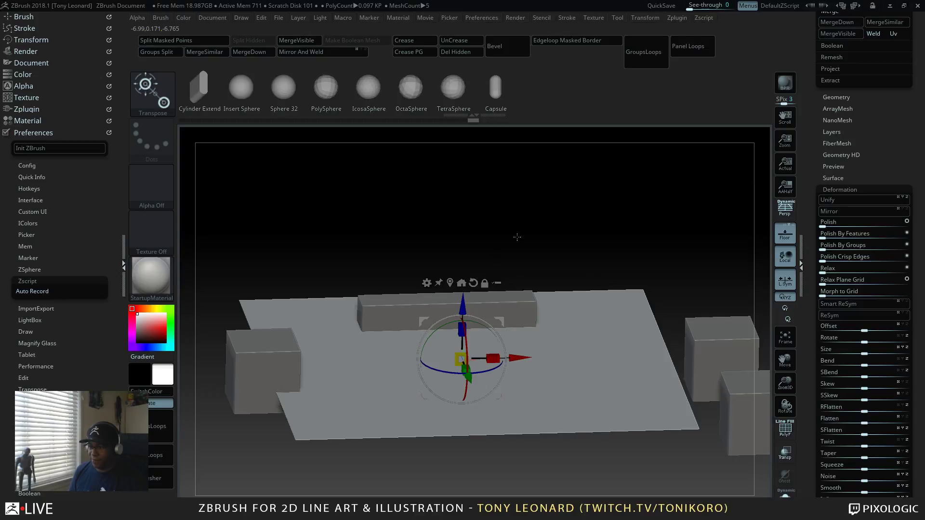
alt+drag(517, 237, 563, 355)
alt+drag(409, 133, 453, 258)
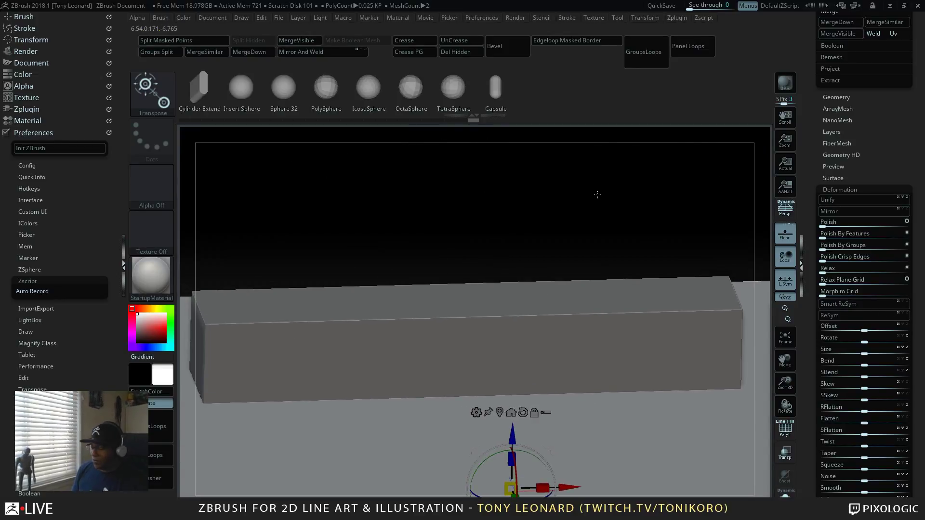
drag(537, 217, 736, 271)
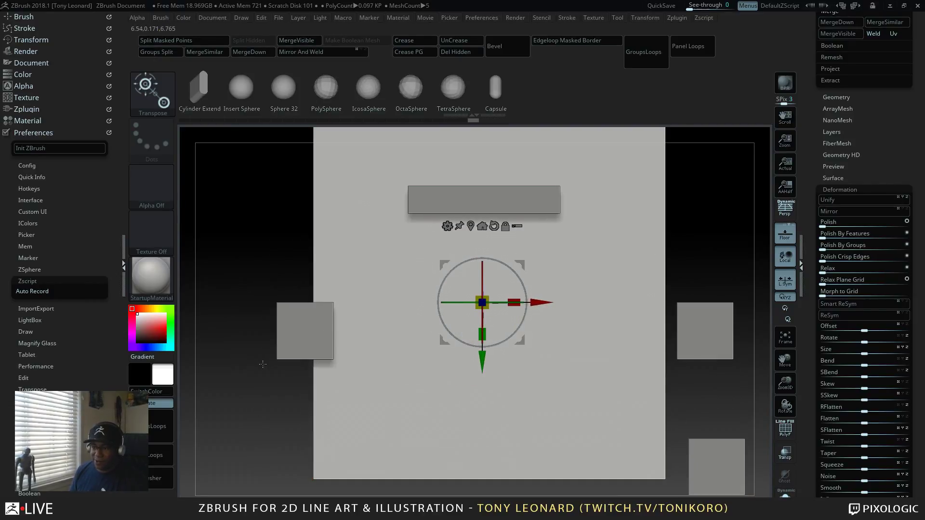
Step: Move the lone side cube inward onto the plane, placing it just in front of the wide block's near end
click(303, 323)
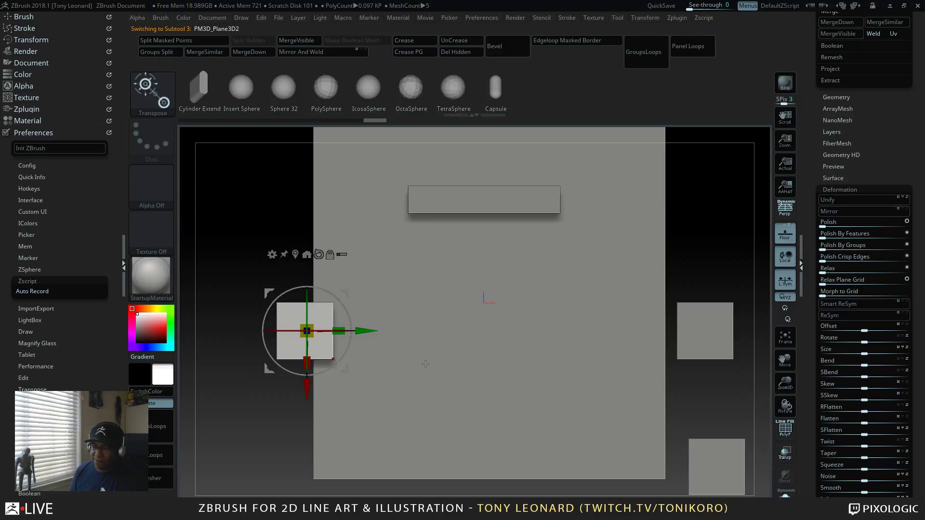
drag(361, 330, 457, 333)
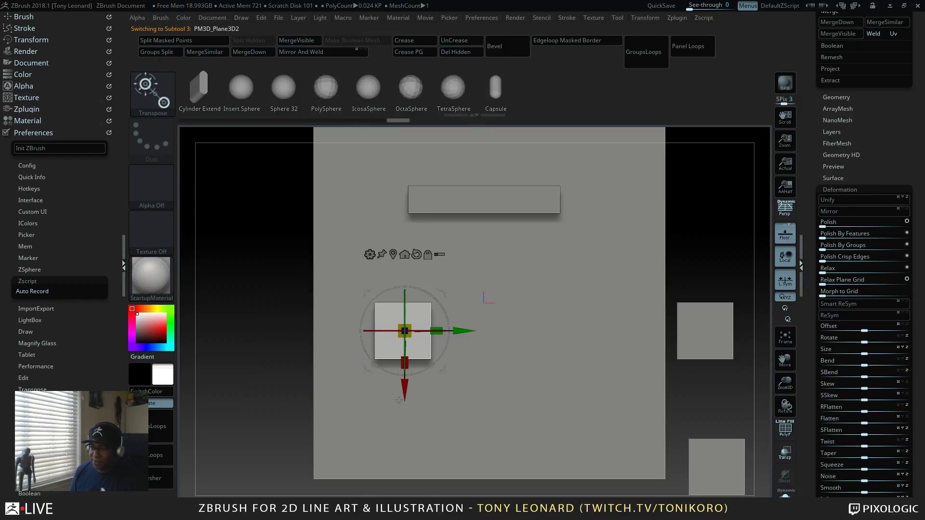
drag(404, 392, 405, 320)
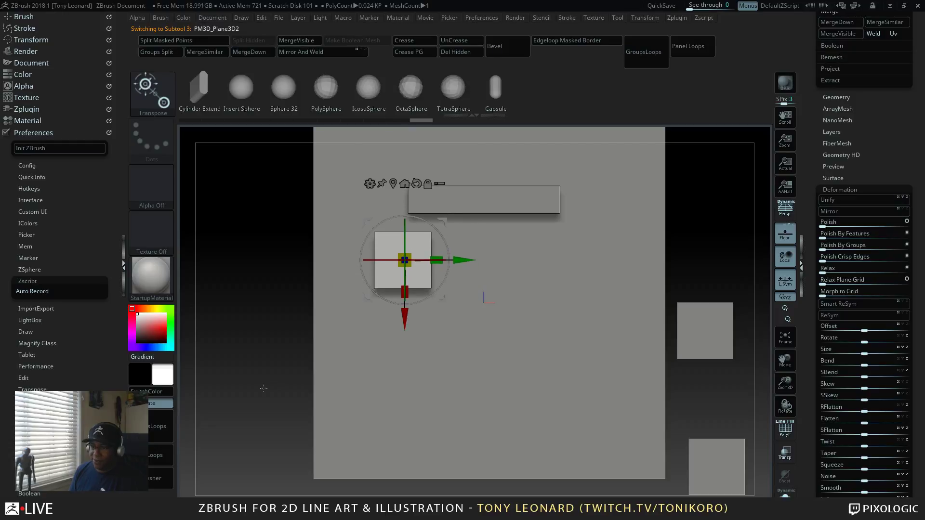
drag(262, 387, 236, 377)
drag(386, 291, 380, 300)
drag(653, 483, 614, 354)
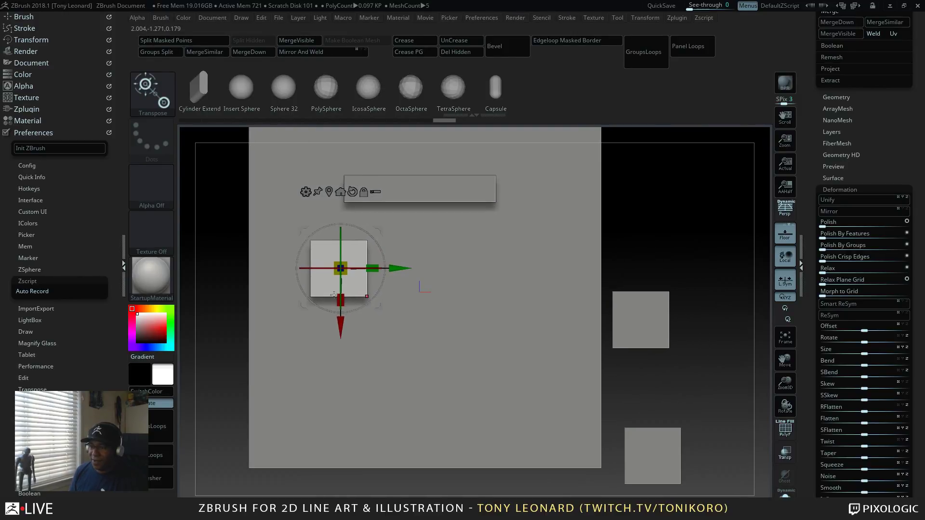
Step: Move the rearmost cube on the opposite side onto the plane, level with the first cube and in front of the wide block's other end
alt+click(644, 318)
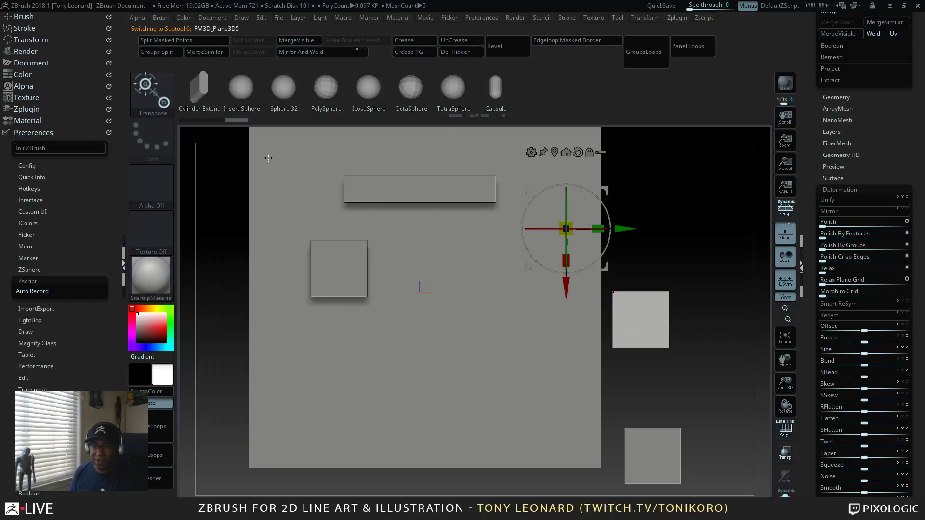
drag(625, 229, 489, 233)
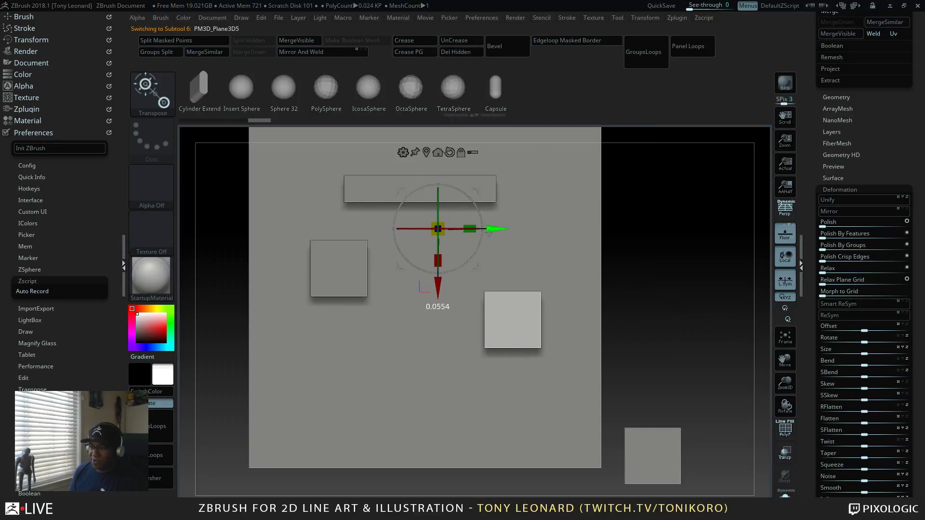
click(512, 319)
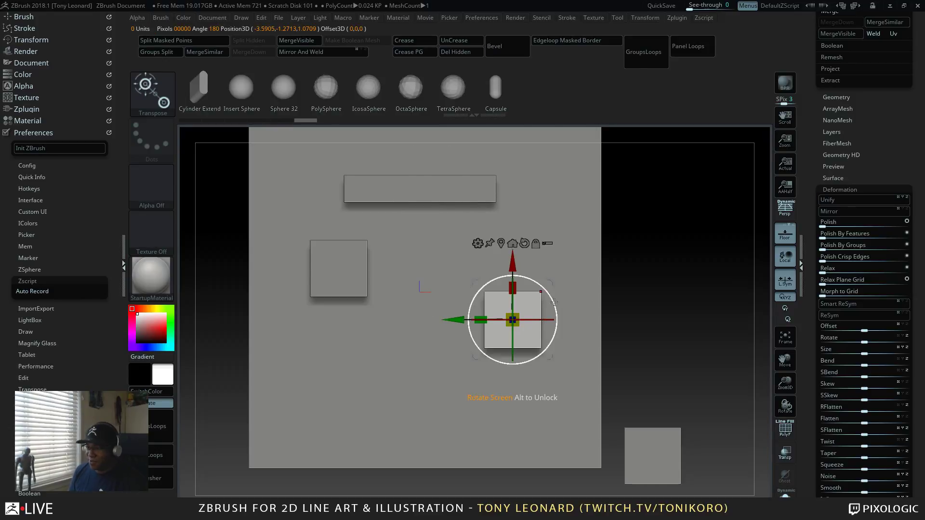
drag(513, 258, 516, 203)
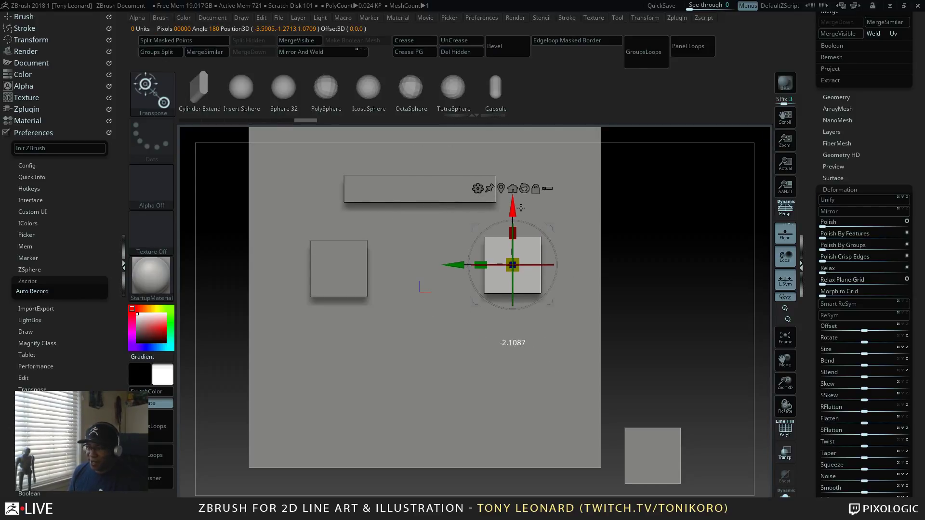
drag(443, 263, 340, 261)
drag(397, 205, 398, 205)
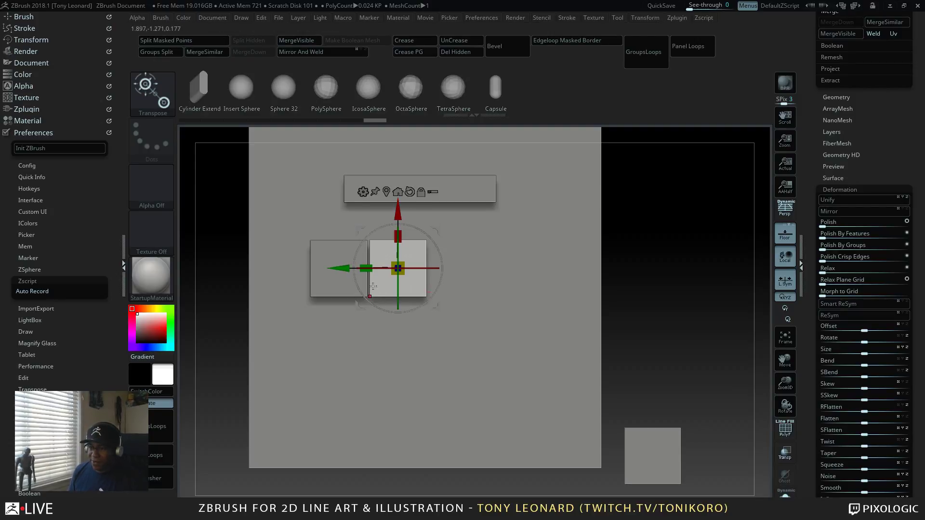
drag(345, 268, 444, 276)
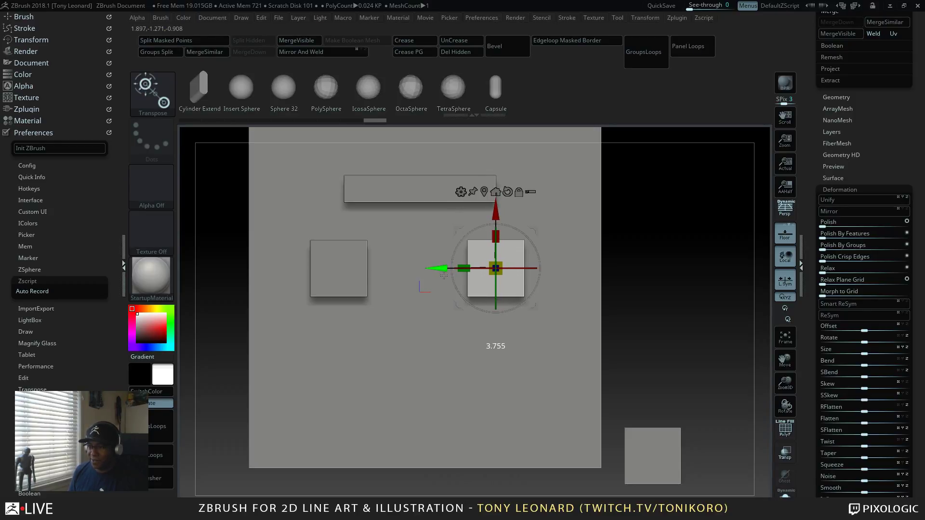
Step: Move the remaining outer cube inward onto the plane, directly in front of the small cube on the same side
alt+drag(655, 400, 616, 340)
click(608, 394)
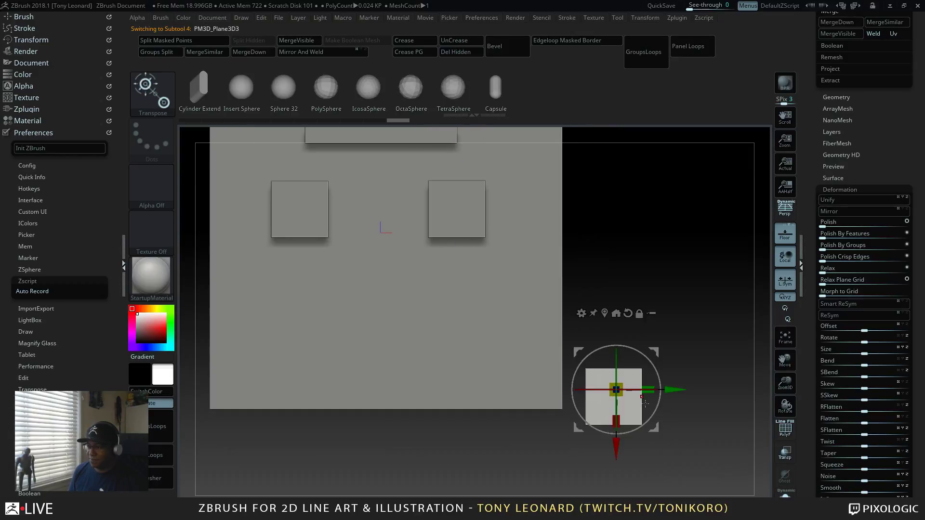
drag(616, 436, 616, 352)
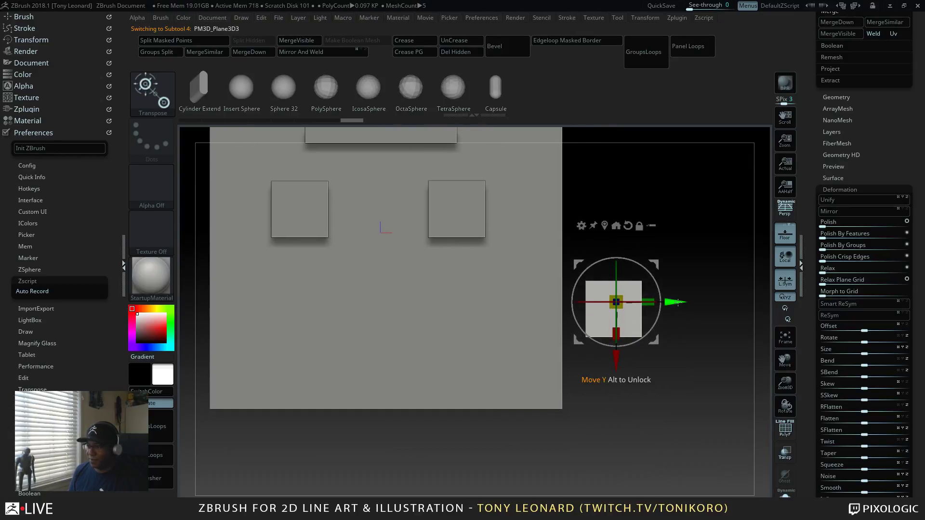
drag(677, 310, 519, 313)
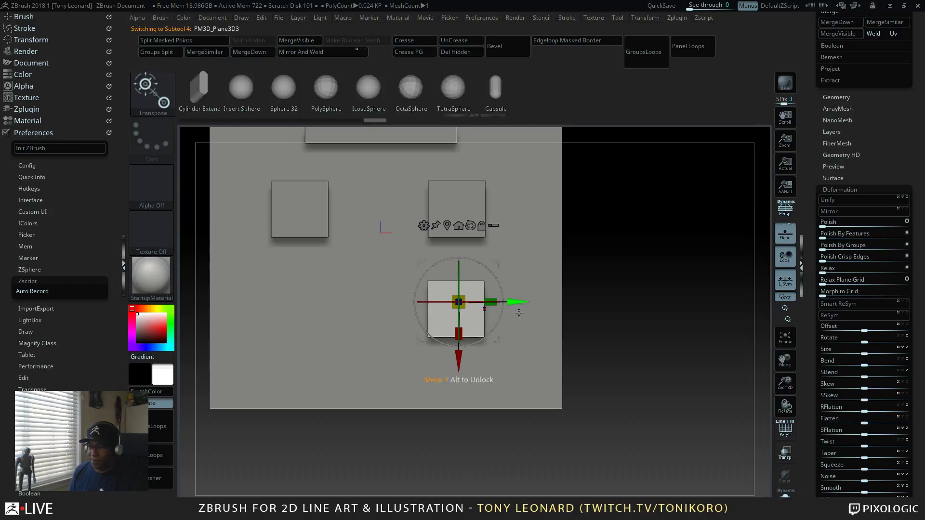
drag(459, 357, 467, 321)
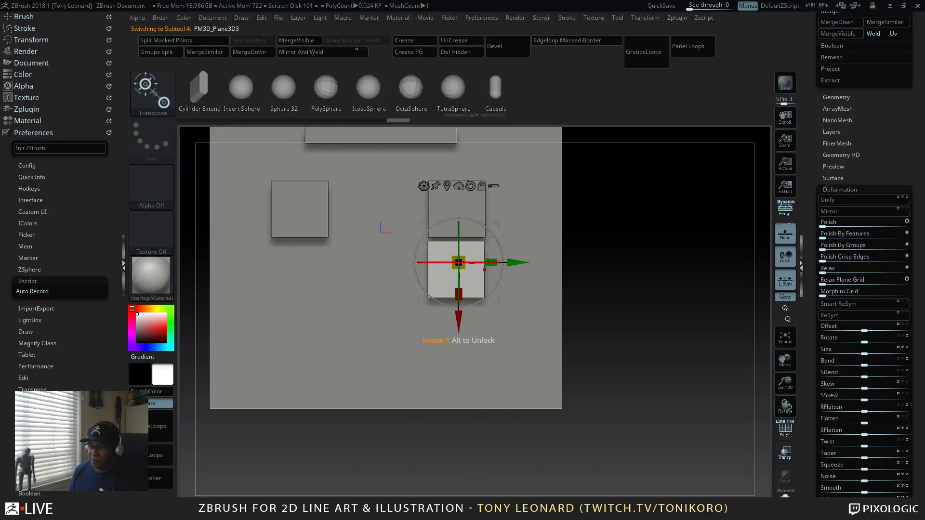
Step: Stretch that cube in width and depth into a large block and shift it forward toward the plane's near corner
drag(489, 263, 526, 275)
drag(465, 295, 495, 355)
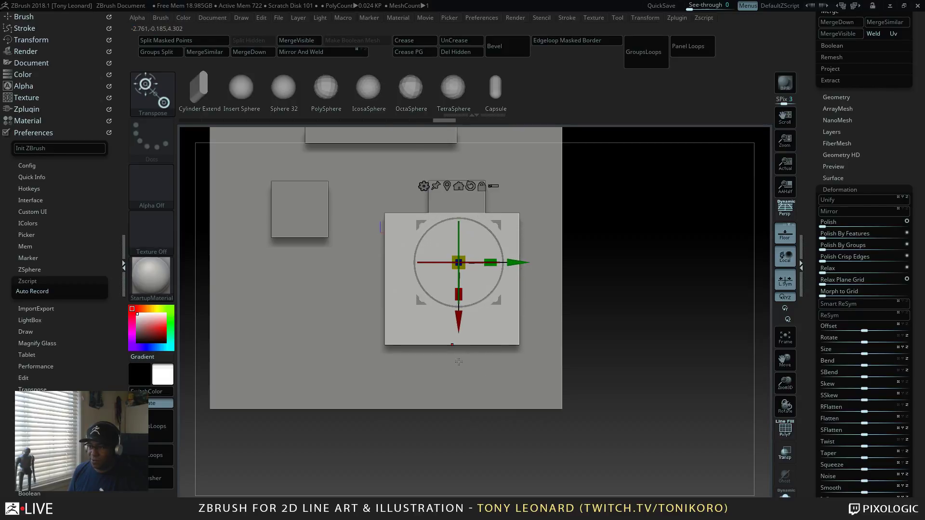
drag(454, 317, 453, 367)
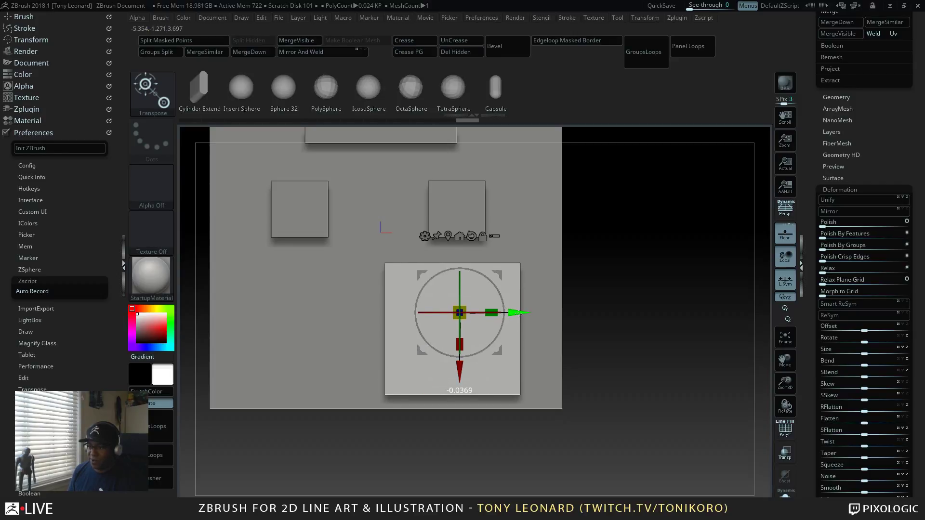
drag(511, 311, 528, 312)
Step: Raise the large block vertically from a side view and fine-tune its height so its base meets the plane
drag(588, 337, 580, 407)
drag(480, 375, 487, 352)
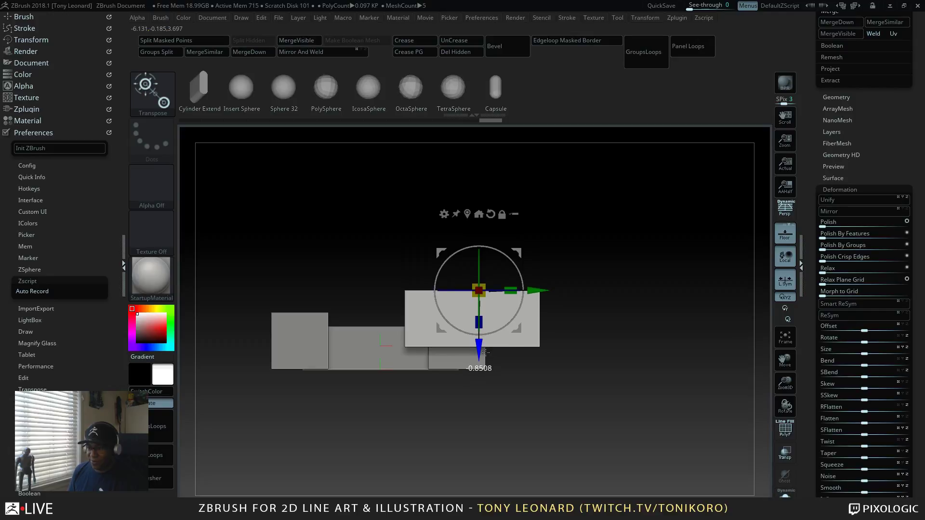
drag(610, 400, 644, 417)
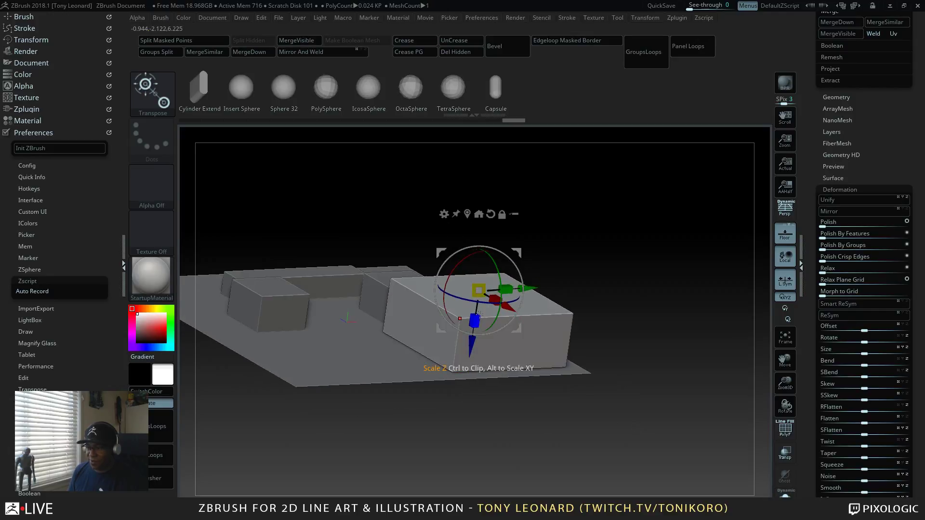
drag(473, 345, 474, 351)
drag(578, 446, 258, 295)
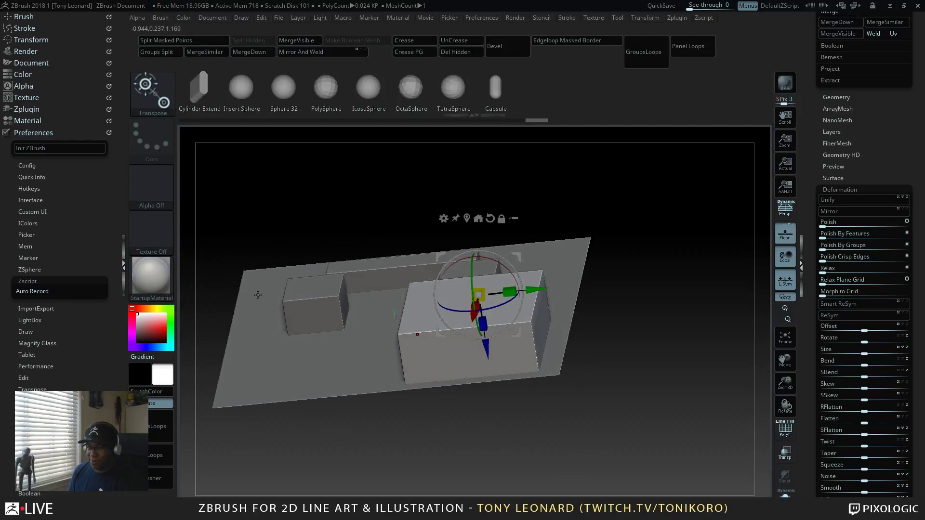
Step: Raise the small cube on the open side and the wide rear block so that both stand on the plane
click(310, 305)
drag(323, 339, 327, 326)
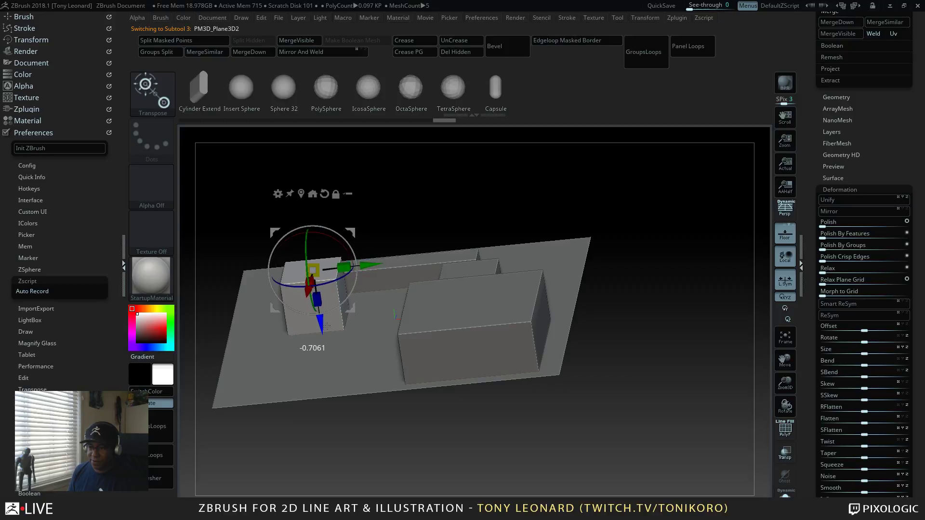
alt+click(430, 265)
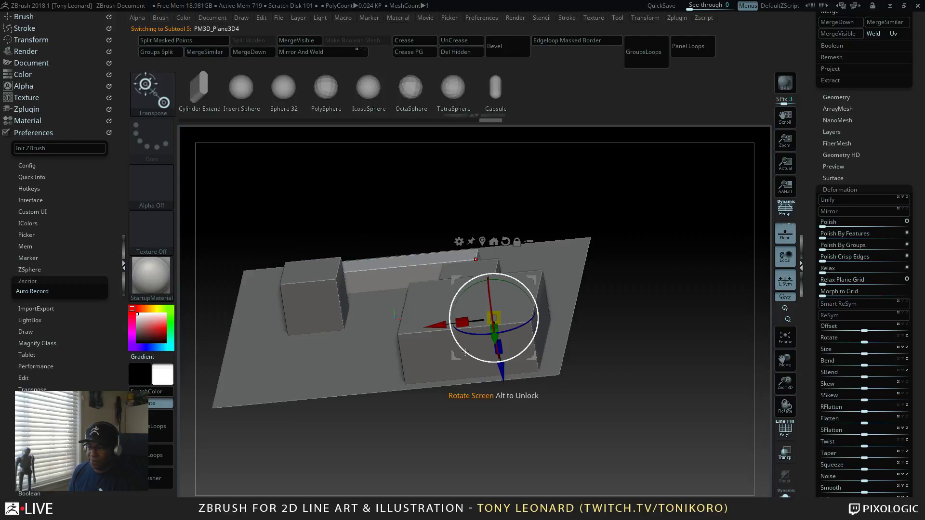
drag(502, 373, 500, 357)
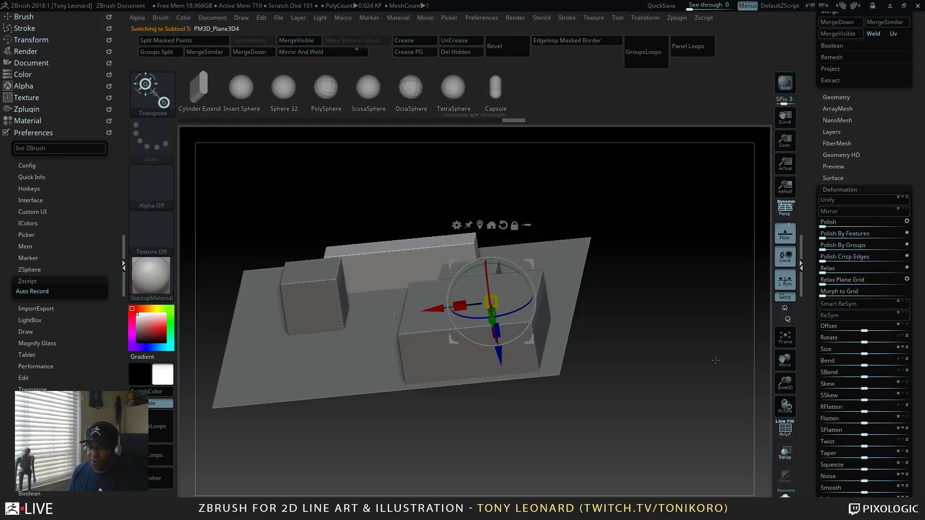
Step: Select the small cube between the wide block and the large block and raise it onto the plane
drag(715, 360, 652, 446)
alt+drag(639, 364, 624, 307)
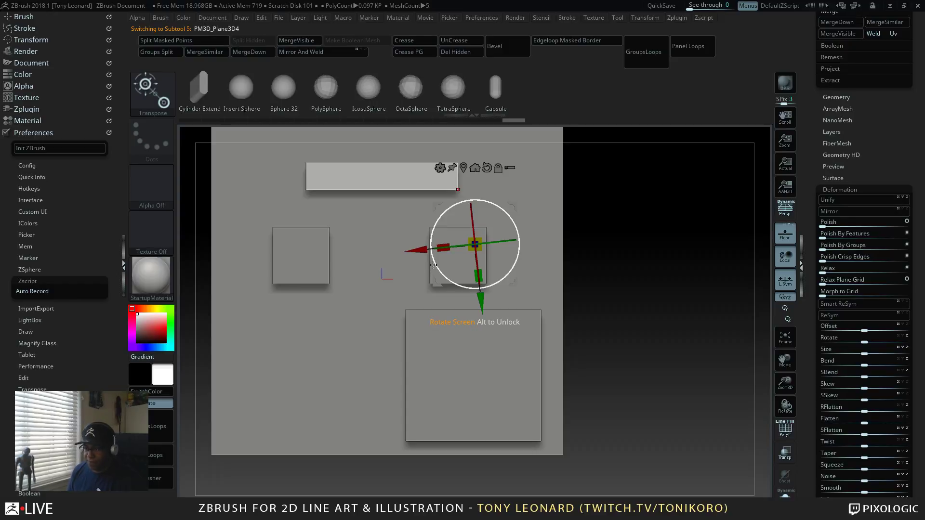
key(q)
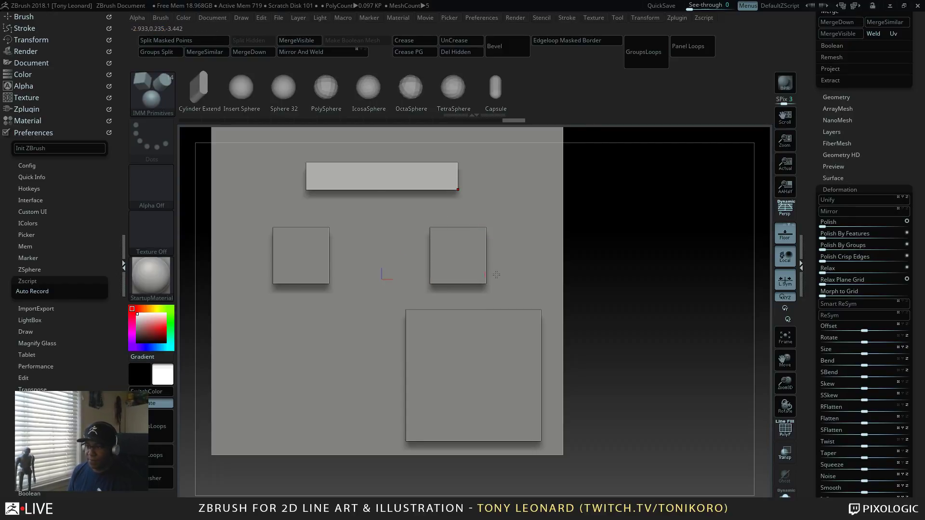
alt+click(456, 269)
key(w)
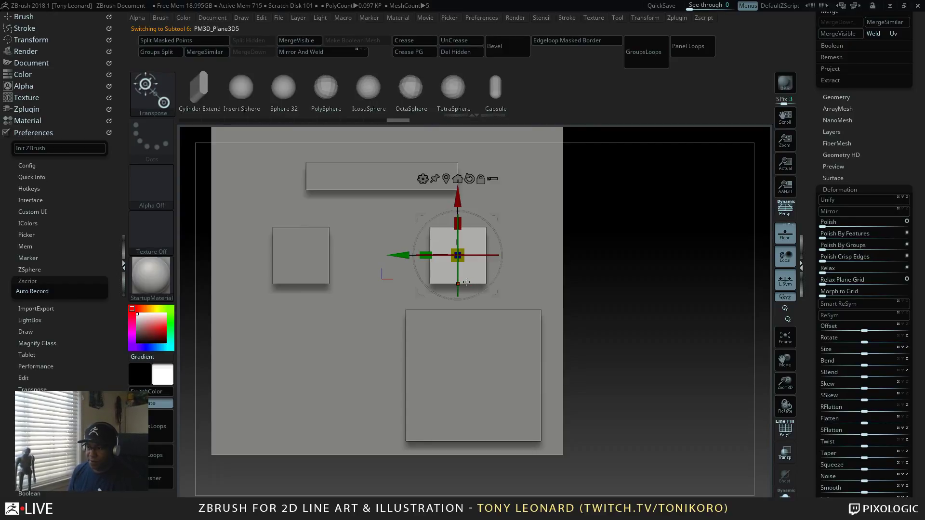
drag(652, 371, 695, 321)
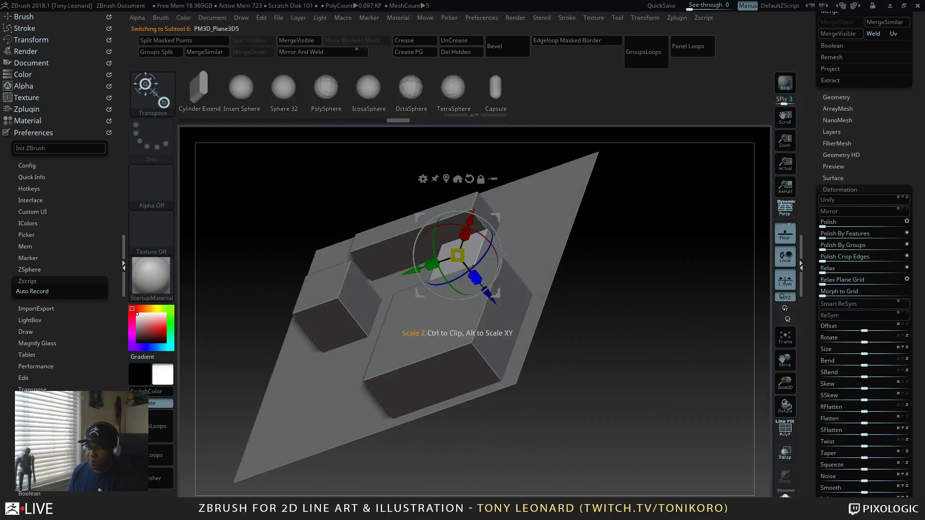
drag(491, 300, 487, 289)
Step: Select the large block, show its polyframe, and isolate it with Solo
drag(637, 372, 710, 441)
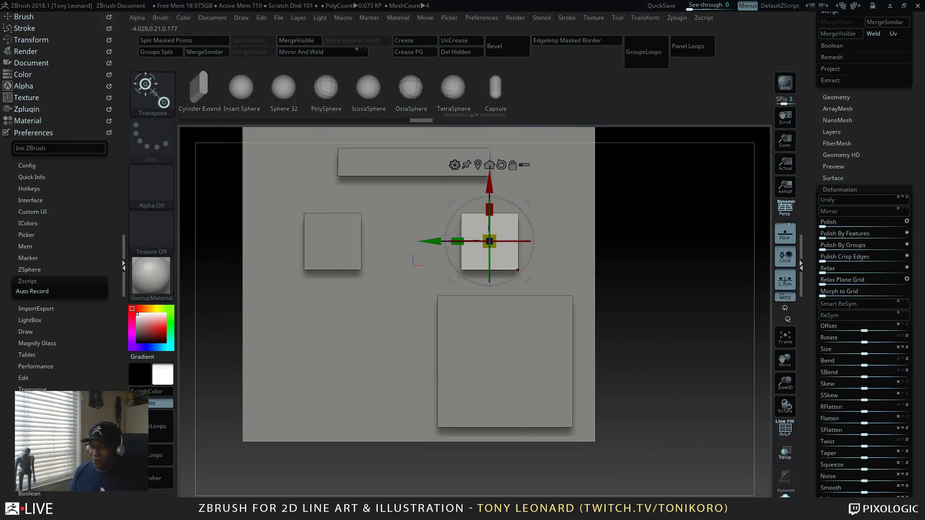
alt+click(521, 383)
drag(687, 388, 697, 415)
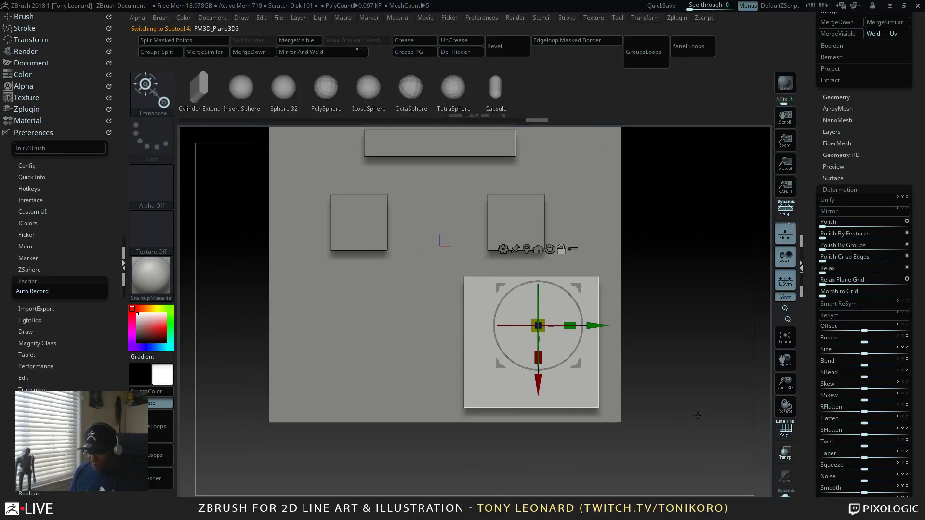
key(shift+f)
alt+drag(691, 456, 681, 367)
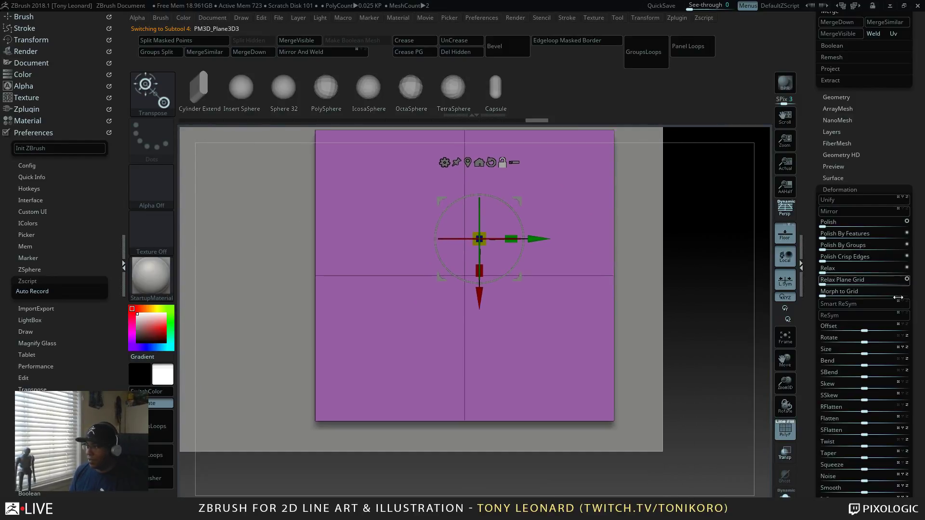
click(782, 496)
alt+drag(725, 428, 678, 381)
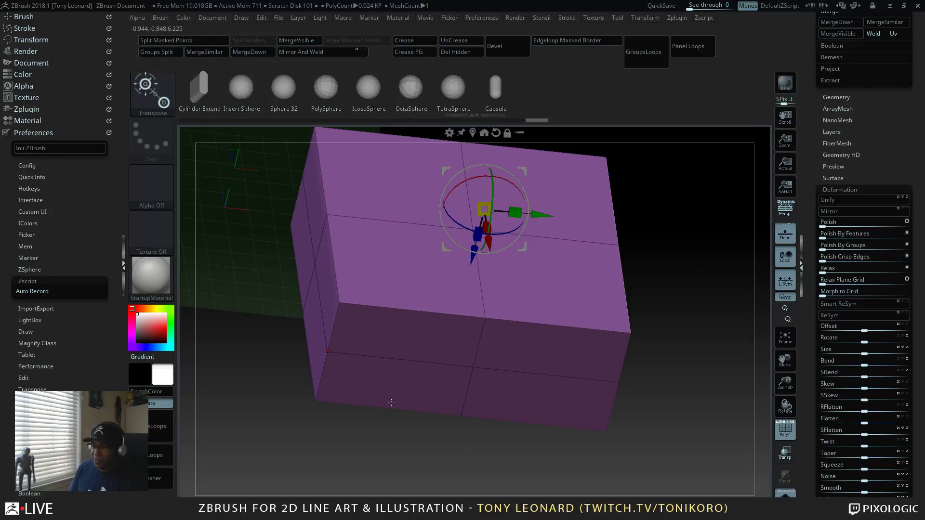
Step: Activate the ZModeler brush in Draw mode on the isolated block and face one of its long sides
key(b)
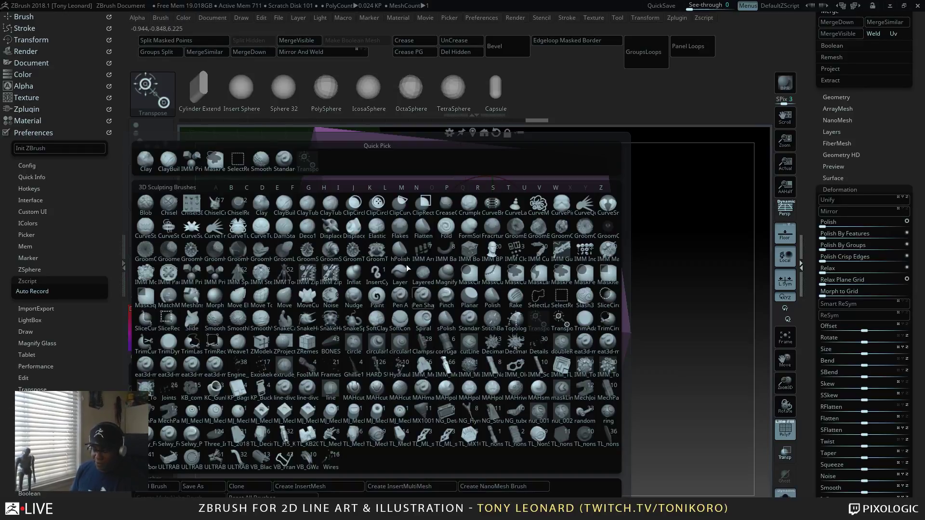
key(z)
key(m)
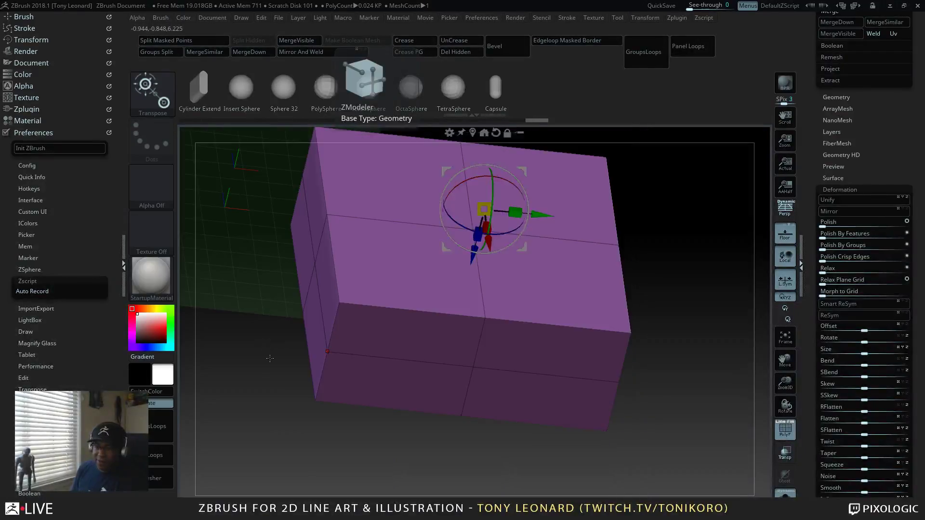
mouse_move(635, 355)
mouse_down()
mouse_move(651, 326)
mouse_move(693, 383)
mouse_move(685, 371)
mouse_move(675, 380)
mouse_up()
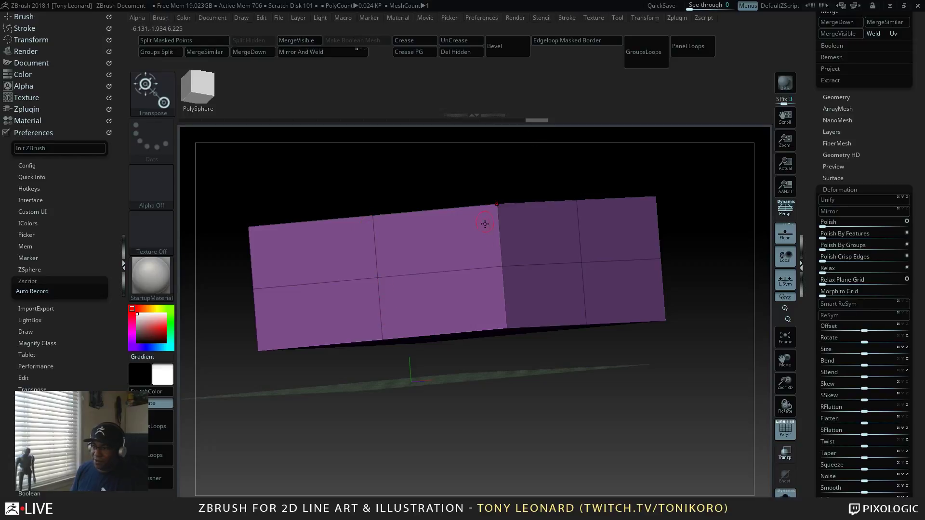
drag(606, 150, 709, 219)
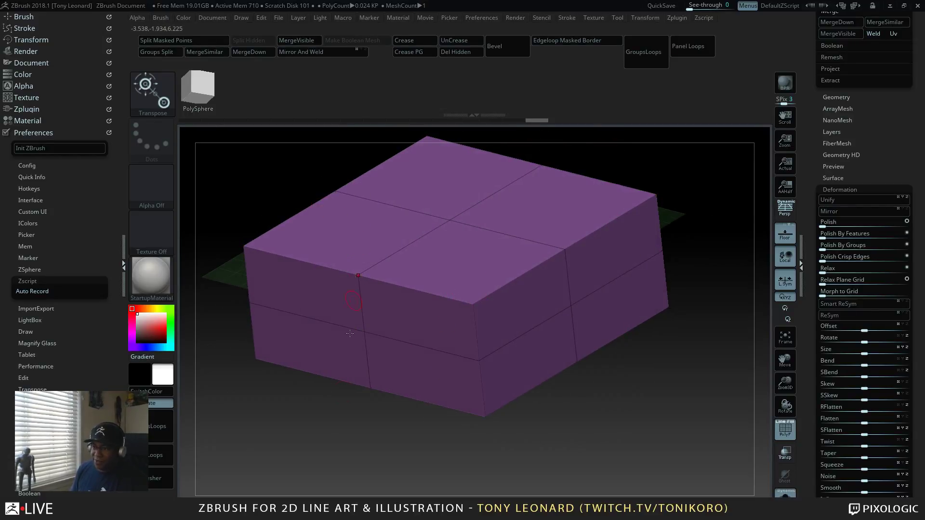
drag(675, 378, 716, 377)
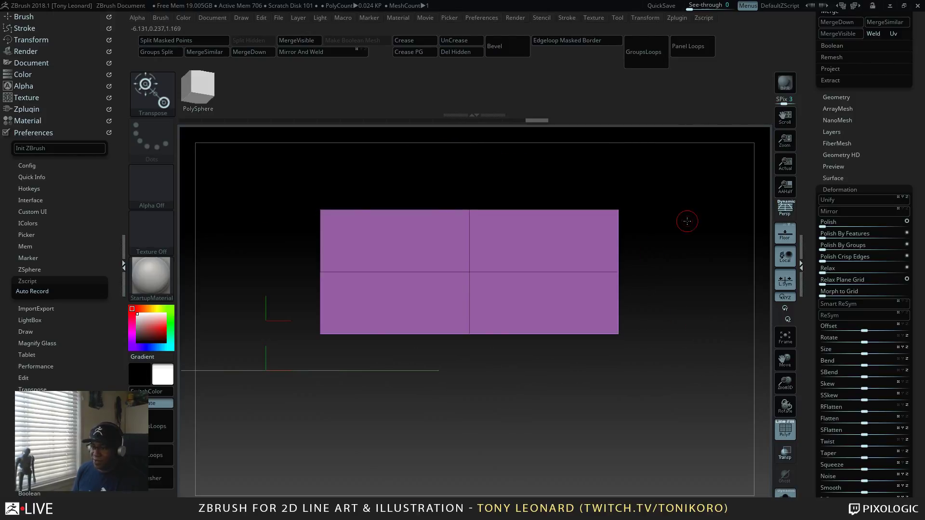
key(b)
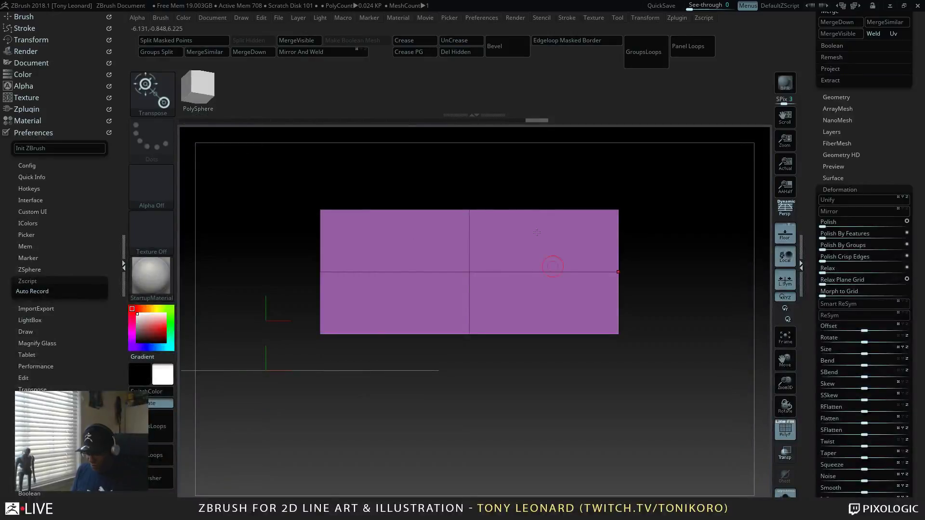
key(q)
key(space)
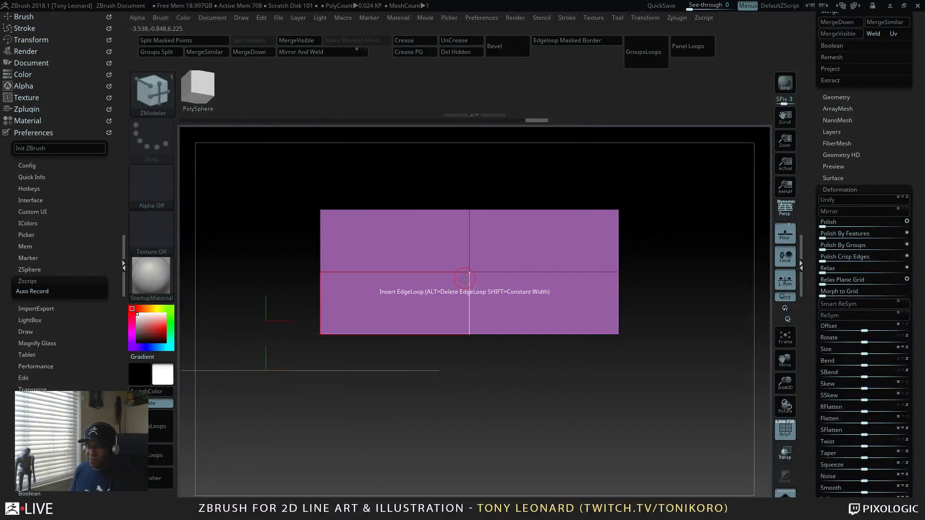
Step: Review the ZModeler point actions and choose Insert with Single EdgeLoop as the edge action
key(space)
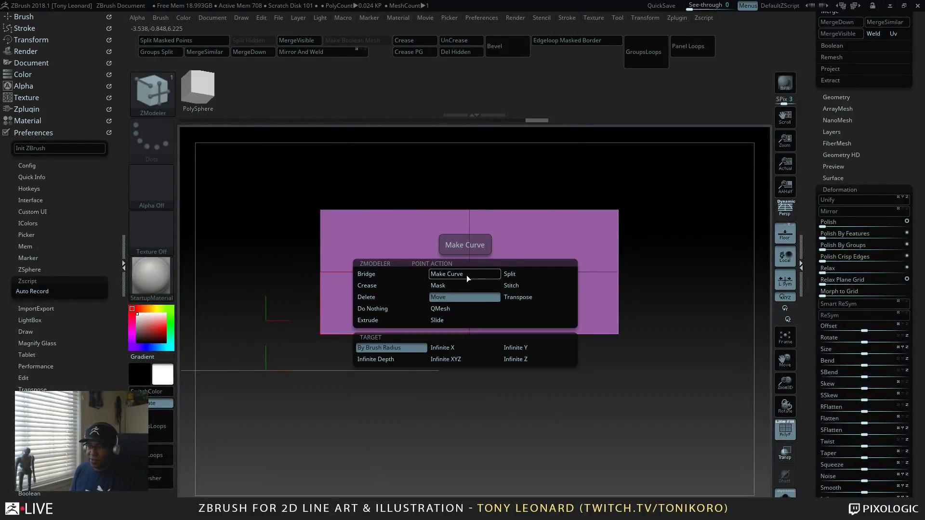
click(466, 274)
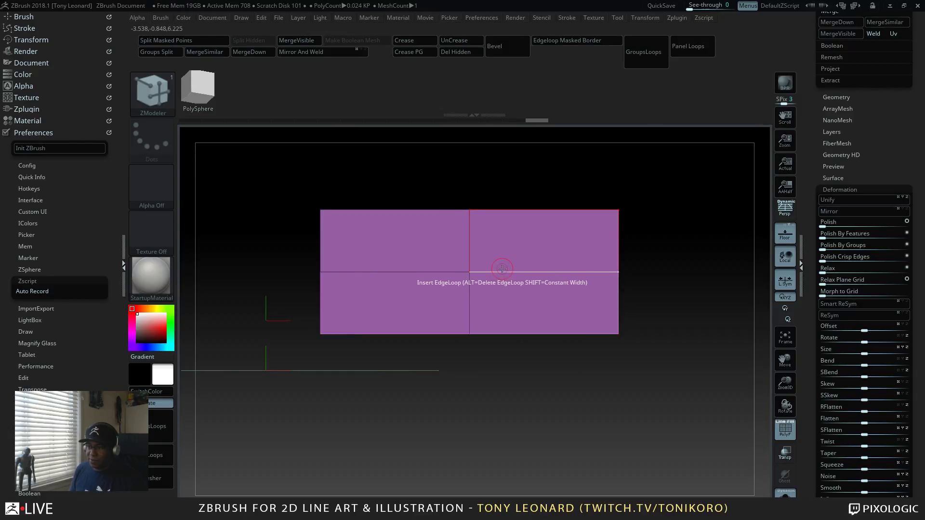
key(space)
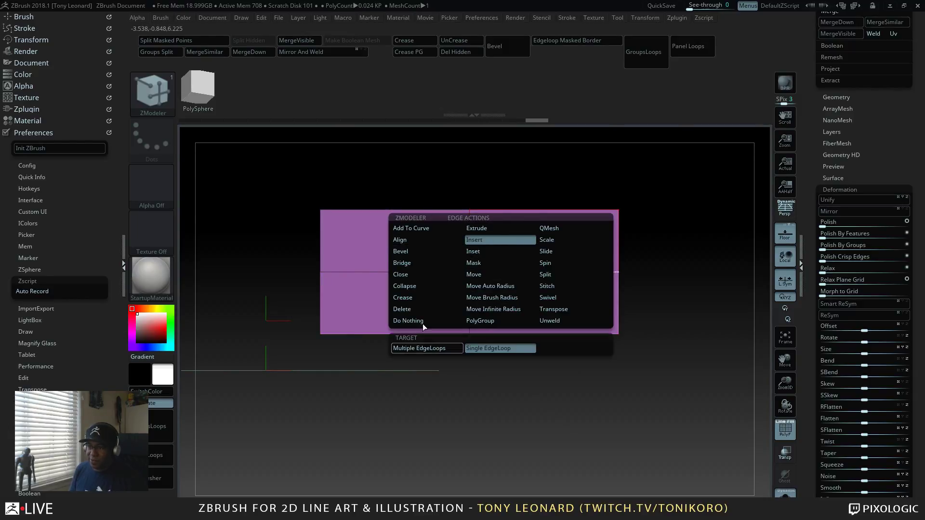
click(489, 240)
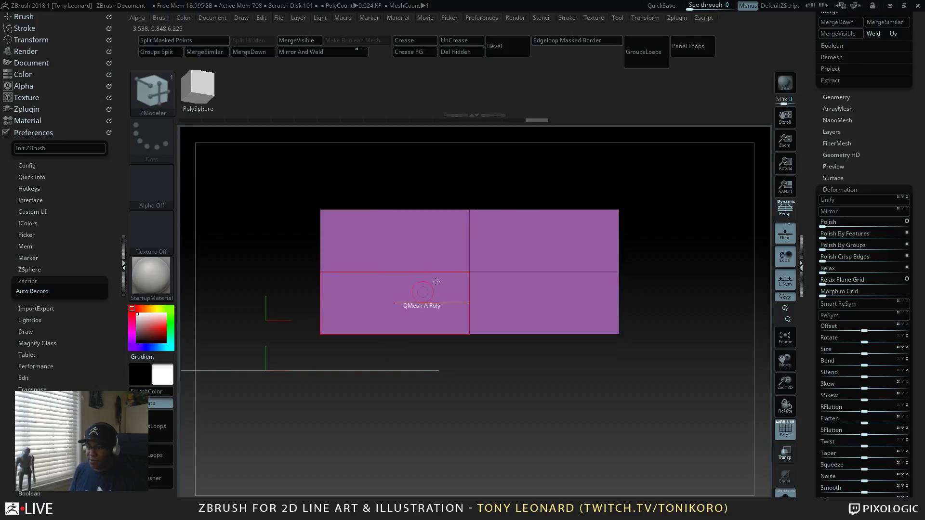
click(493, 274)
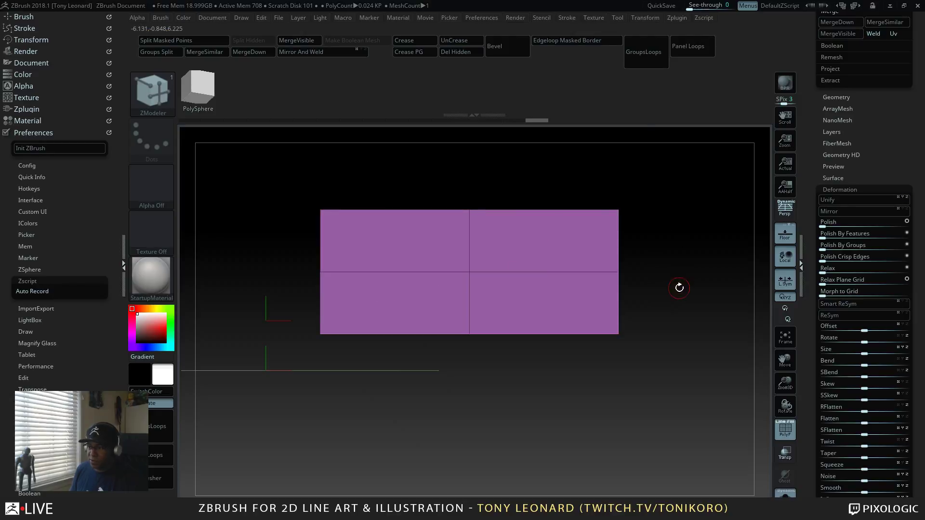
Step: Insert vertical edge loops on both sides of the block's central edge with ZModeler
drag(679, 287, 622, 309)
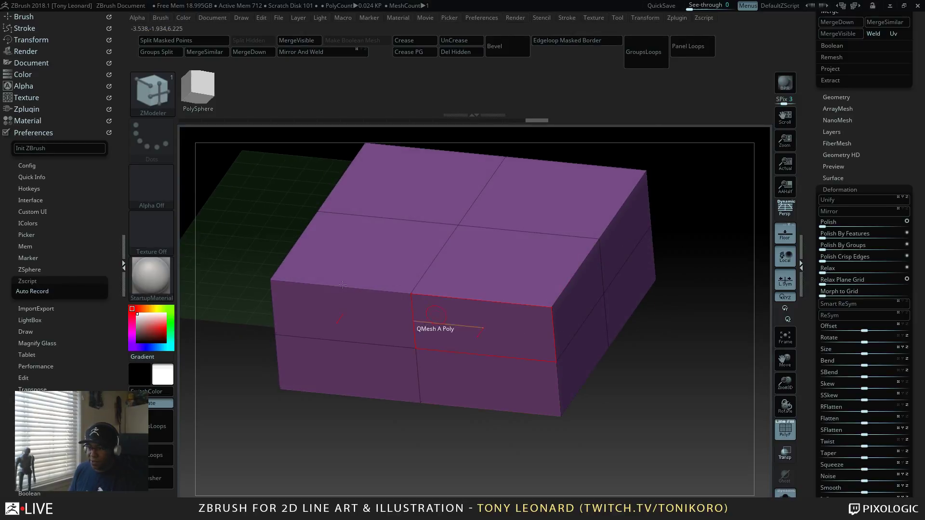
click(452, 353)
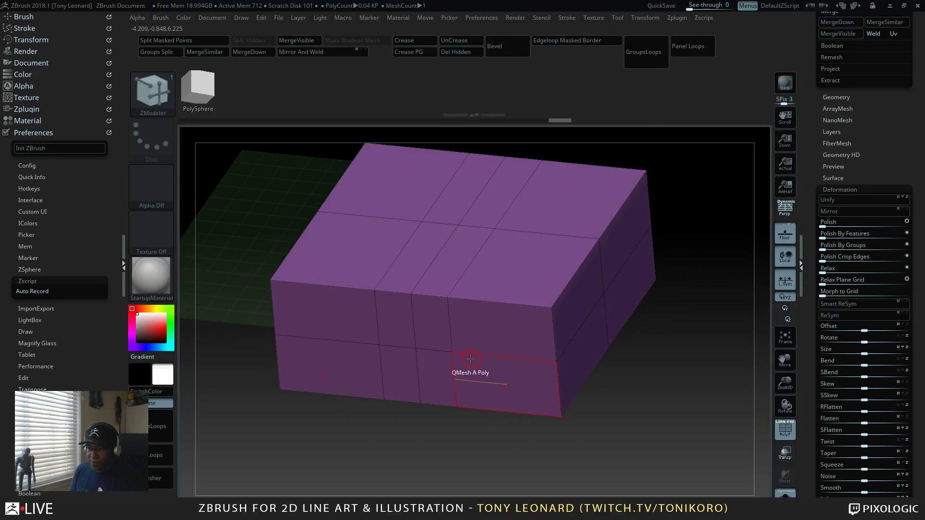
drag(669, 435, 438, 344)
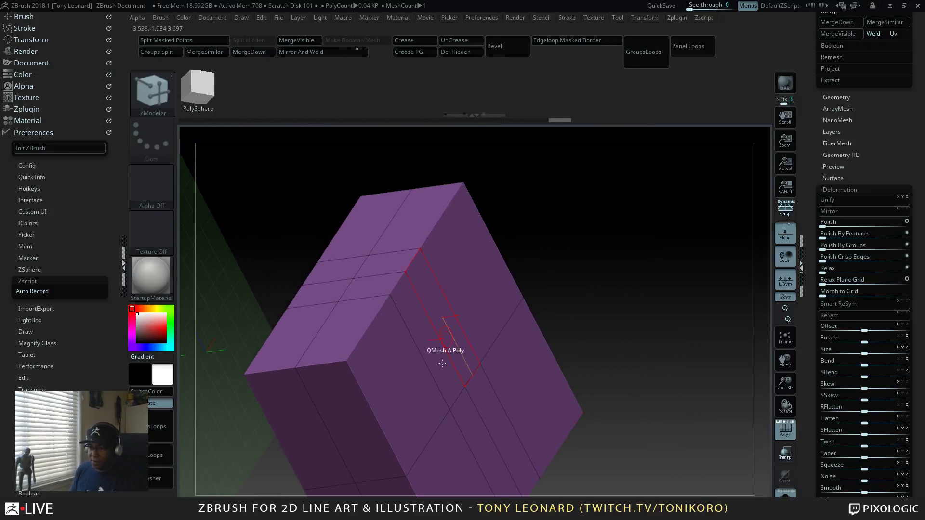
Step: Insert another edge loop on the block's side and set the QMesh single-polygon action to Align Quarter Step
click(425, 365)
drag(667, 269, 675, 248)
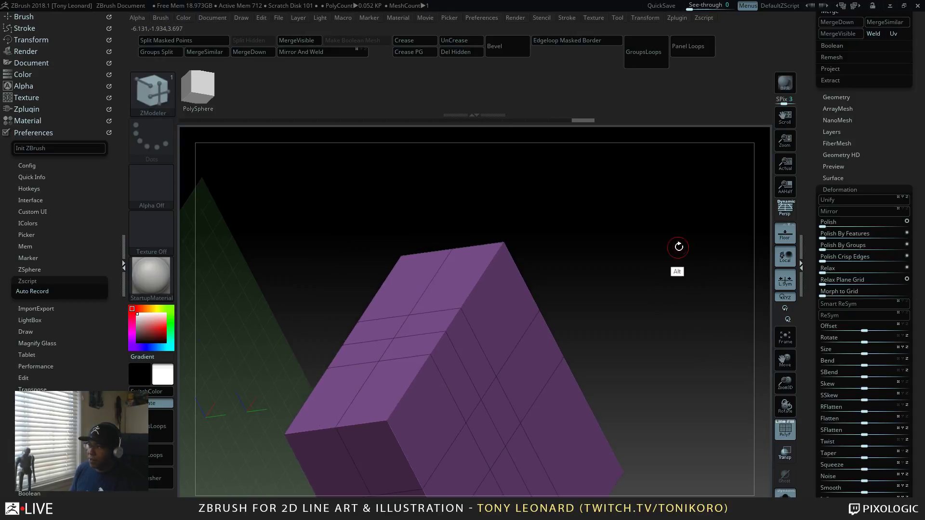
key(space)
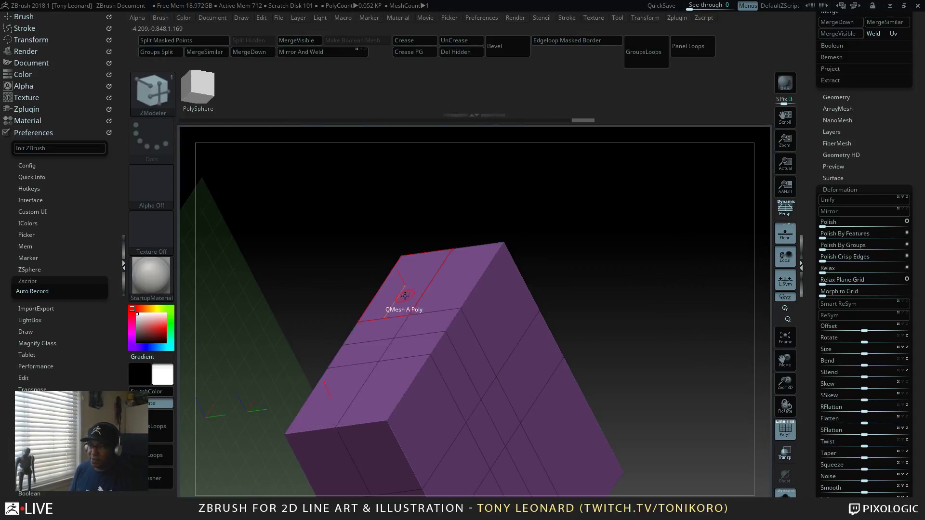
key(space)
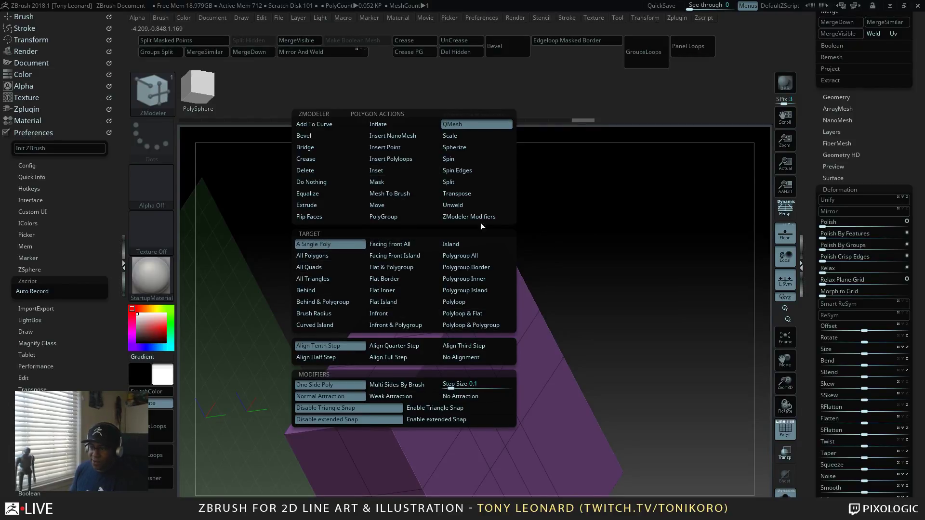
click(407, 347)
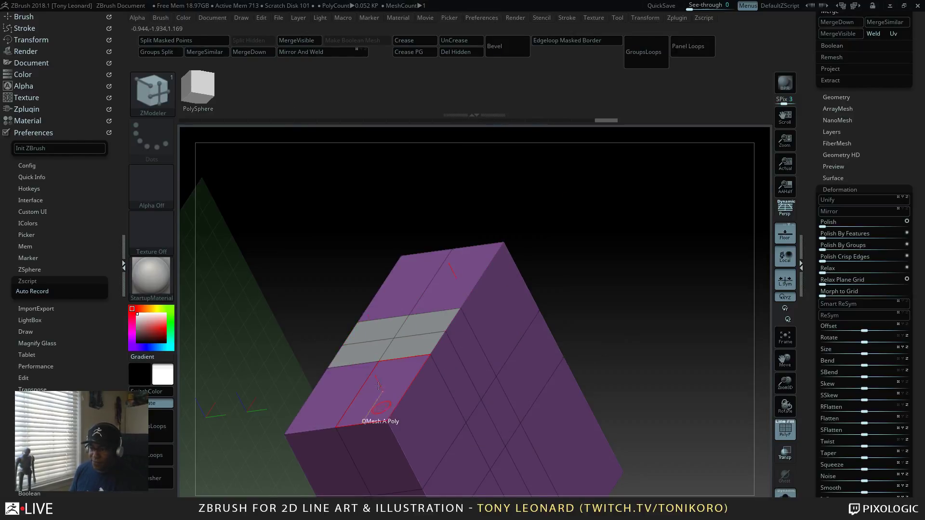
drag(428, 334, 452, 350)
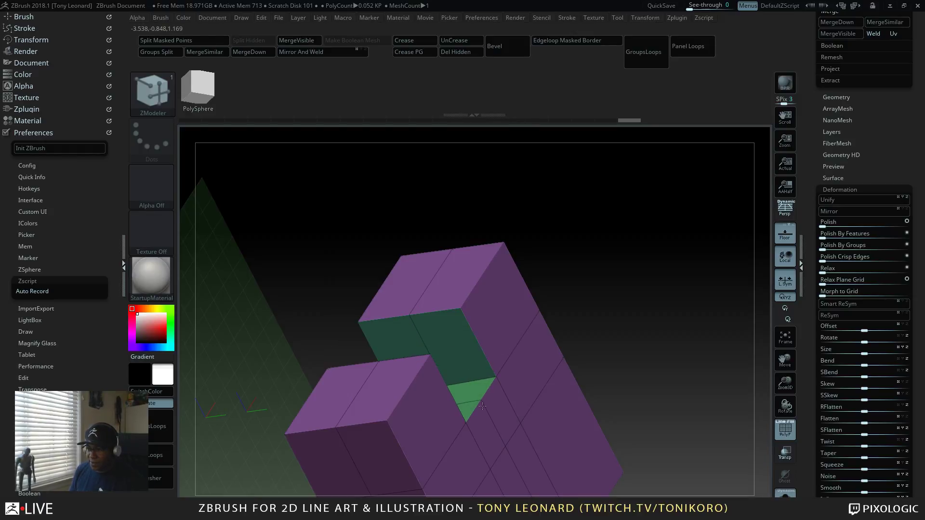
drag(641, 296, 663, 330)
key(ctrl+z)
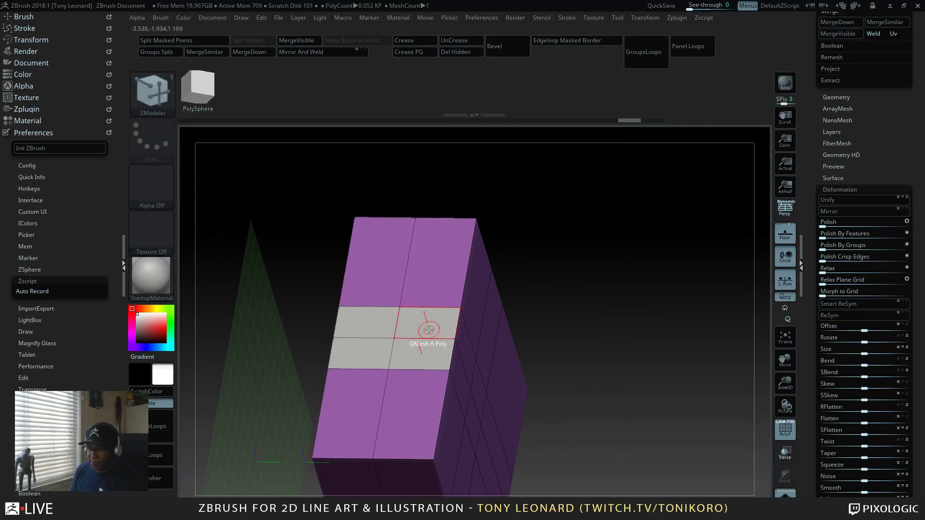
Step: Push the marked middle polygons inward with QMesh to cut a notch, and insert an edge loop through the block's centre
drag(436, 336, 481, 461)
drag(650, 381, 479, 286)
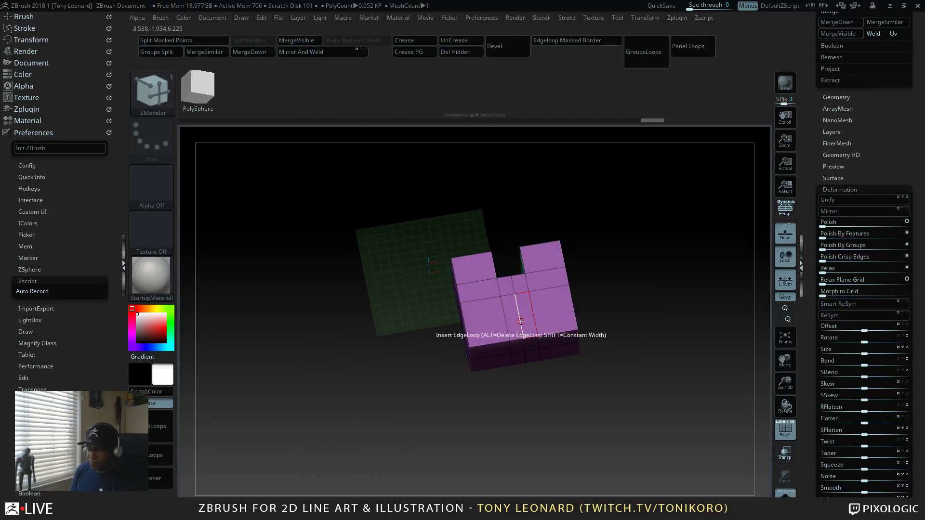
click(522, 337)
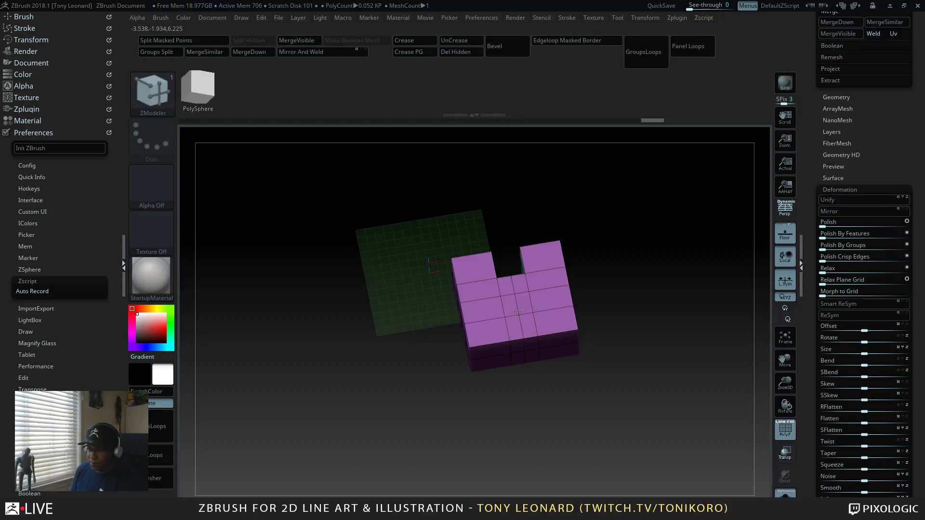
drag(620, 349, 617, 289)
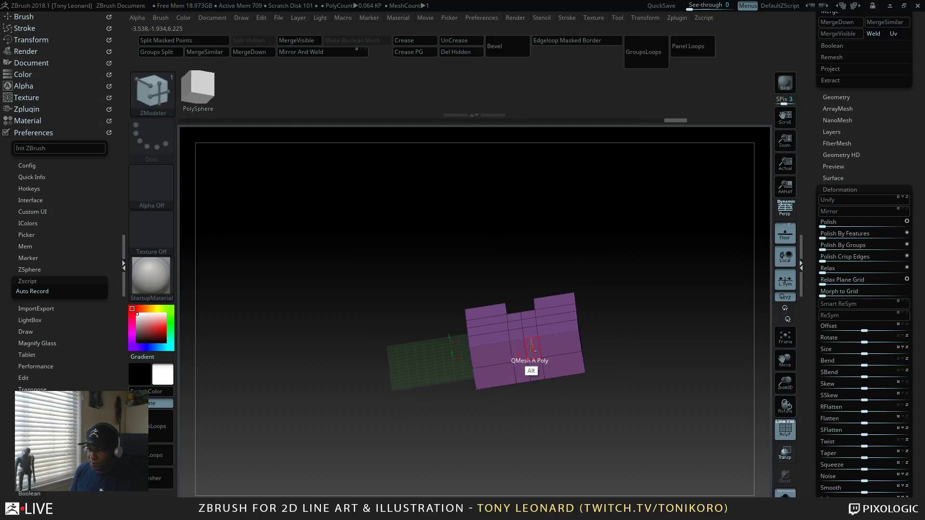
Step: Mark the middle strip of polygons on the side opposite the notch and try pushing it inward with QMesh
mouse_move(531, 379)
right_down()
mouse_move(532, 390)
mouse_move(534, 360)
right_up()
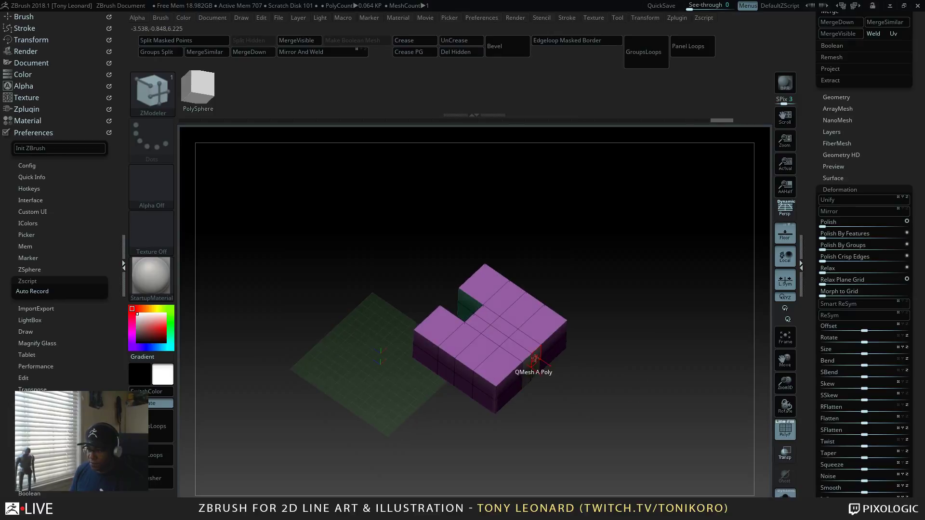
drag(537, 357, 519, 343)
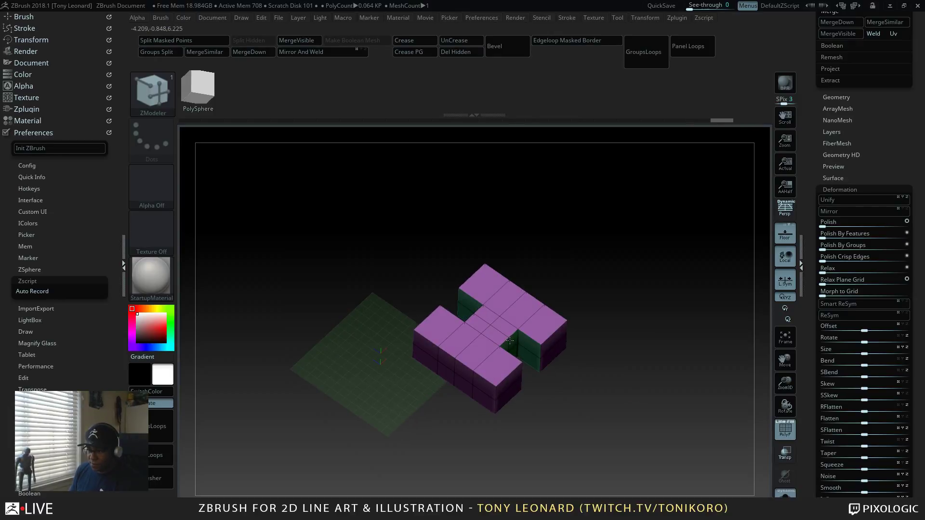
key(ctrl+z)
drag(642, 430, 644, 388)
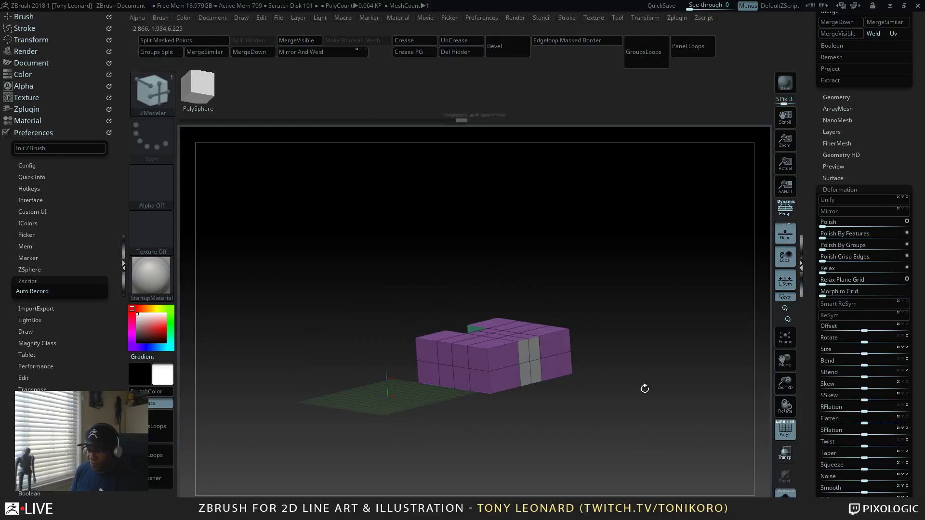
Step: Set QMesh to Align Tenth Step and push the marked strip inward to cut a matching notch opposite the first
key(space)
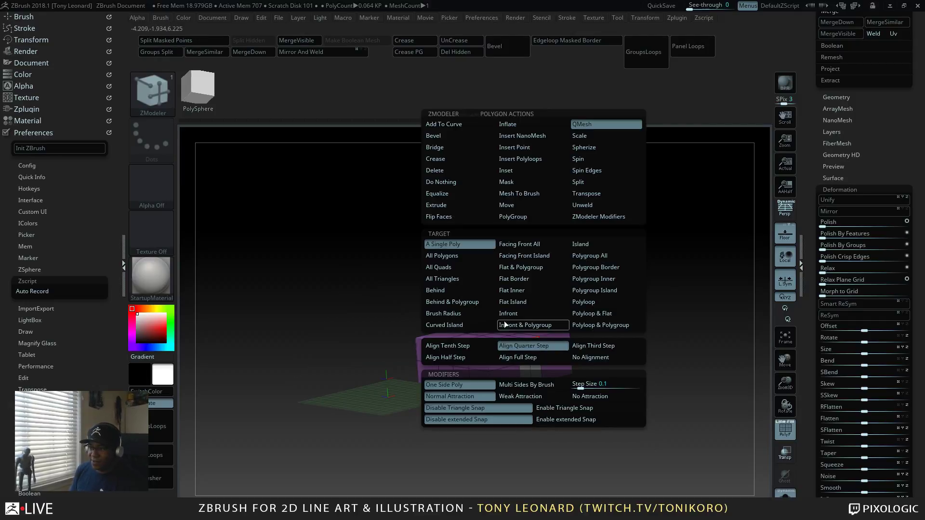
click(448, 346)
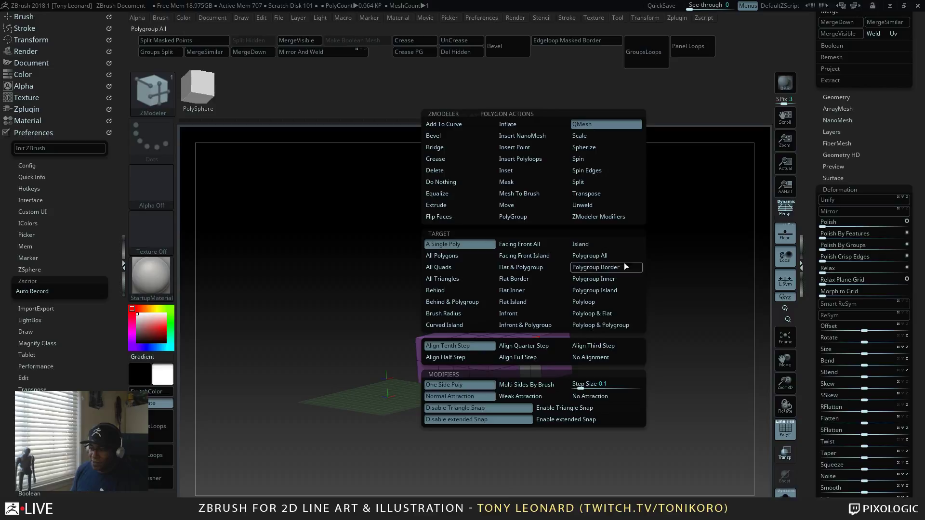
right_drag(653, 338, 554, 296)
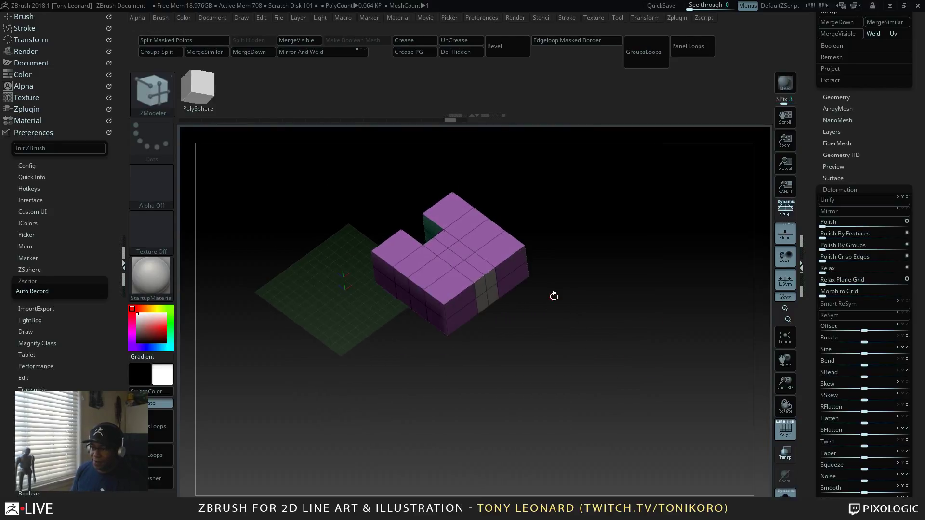
ctrl+right_drag(581, 330, 644, 379)
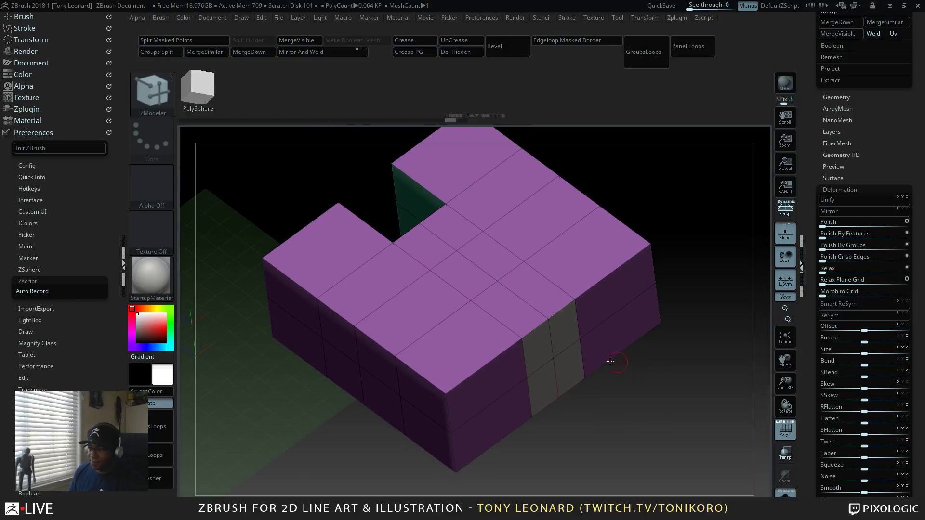
drag(564, 330, 508, 260)
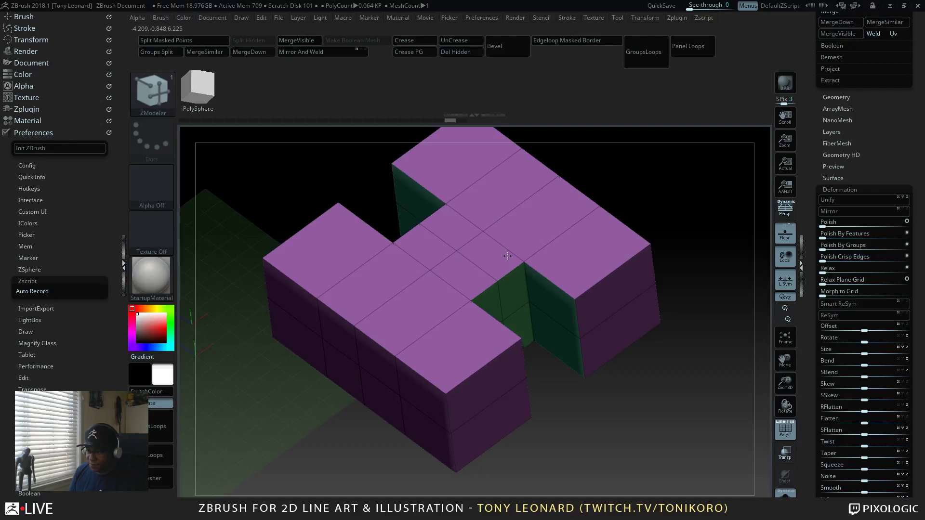
Step: Insert horizontal edge loops around the side walls of the notched block with ZModeler
ctrl+right_drag(600, 431, 569, 353)
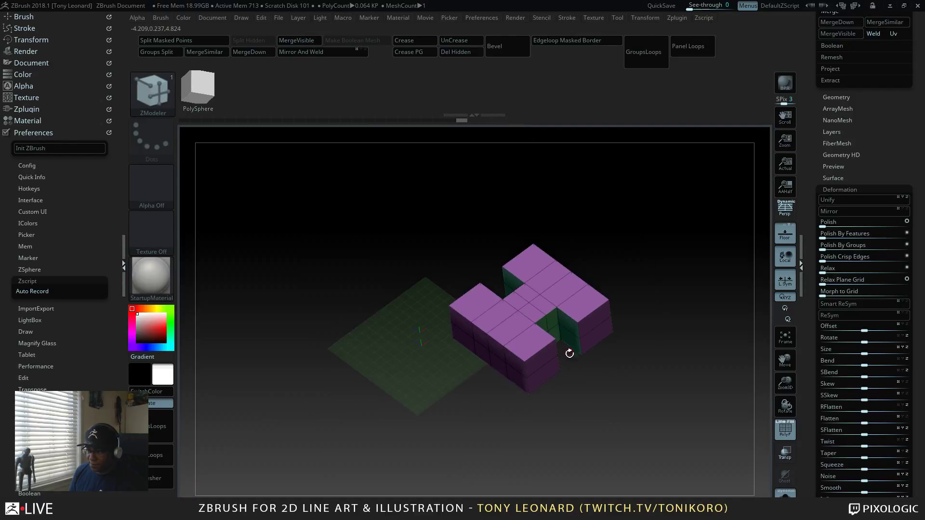
mouse_move(592, 455)
alt+right_down()
mouse_move(581, 383)
mouse_move(559, 394)
mouse_move(554, 435)
mouse_move(582, 452)
alt+right_up()
right_drag(551, 419, 506, 340)
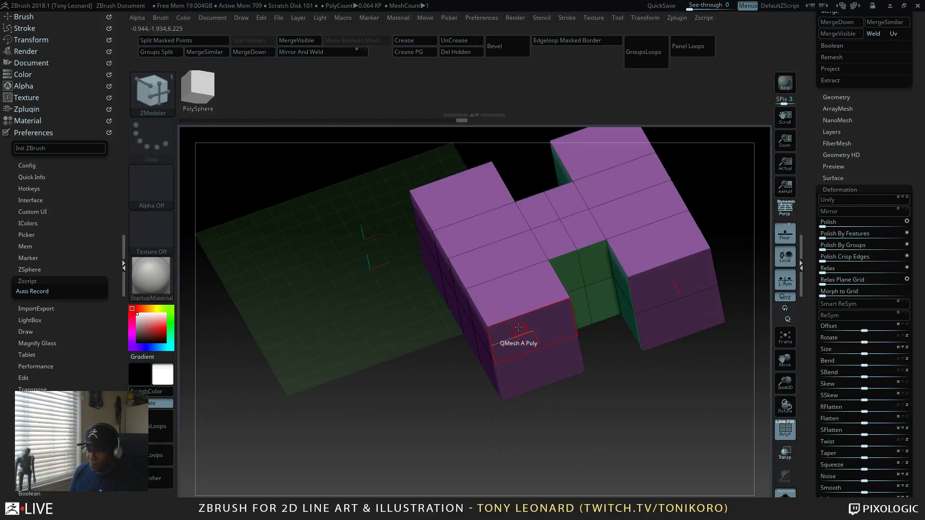
right_drag(525, 456, 555, 436)
alt+right_drag(469, 384, 478, 405)
click(455, 331)
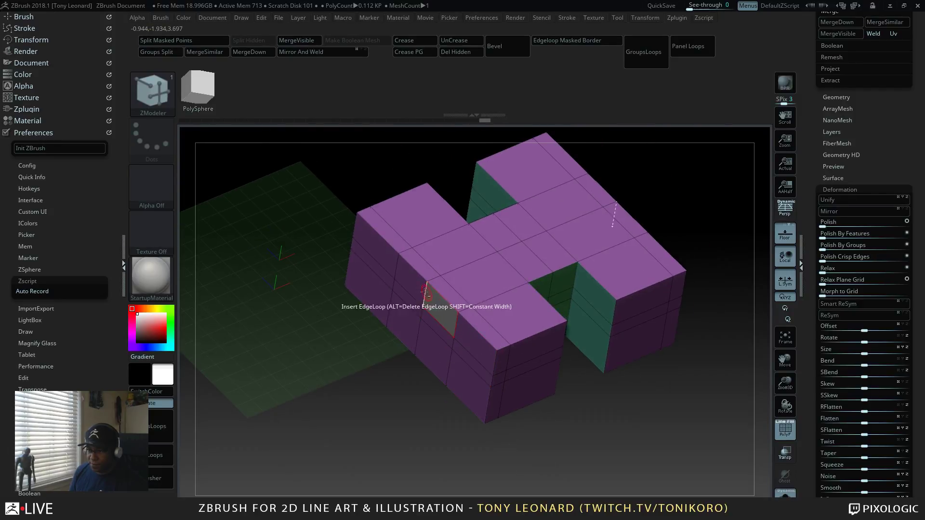
Step: Push the upper middle polygons of the outer side inward with QMesh, and insert a horizontal edge loop along the lower wall
drag(444, 312, 461, 311)
drag(533, 495, 510, 349)
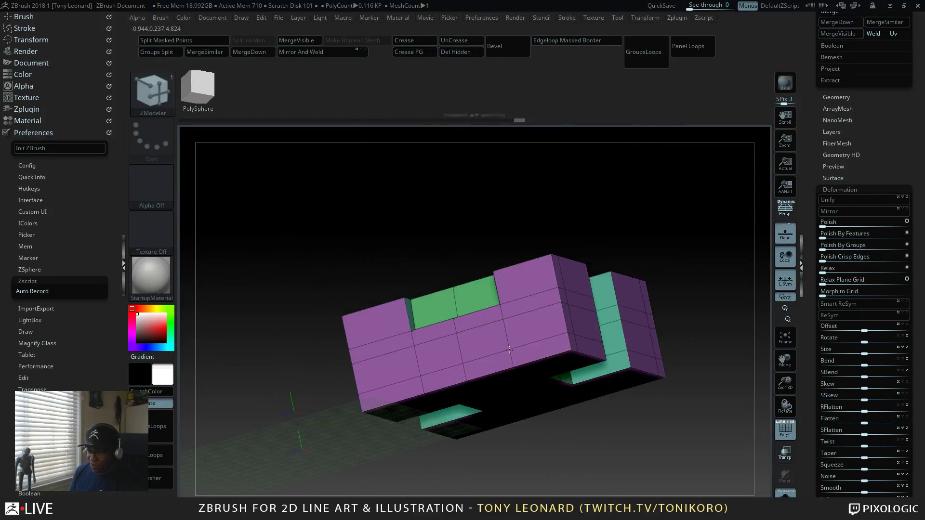
click(509, 348)
drag(479, 469, 522, 434)
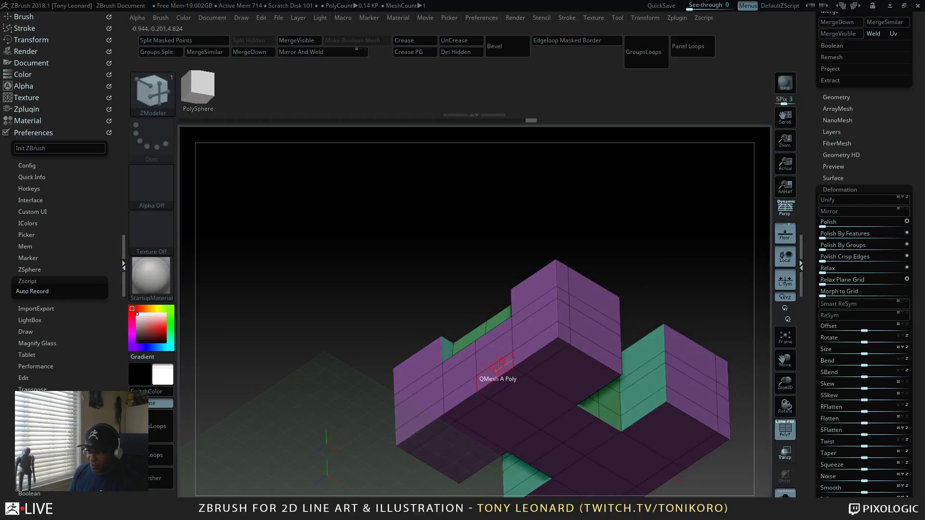
alt+click(463, 399)
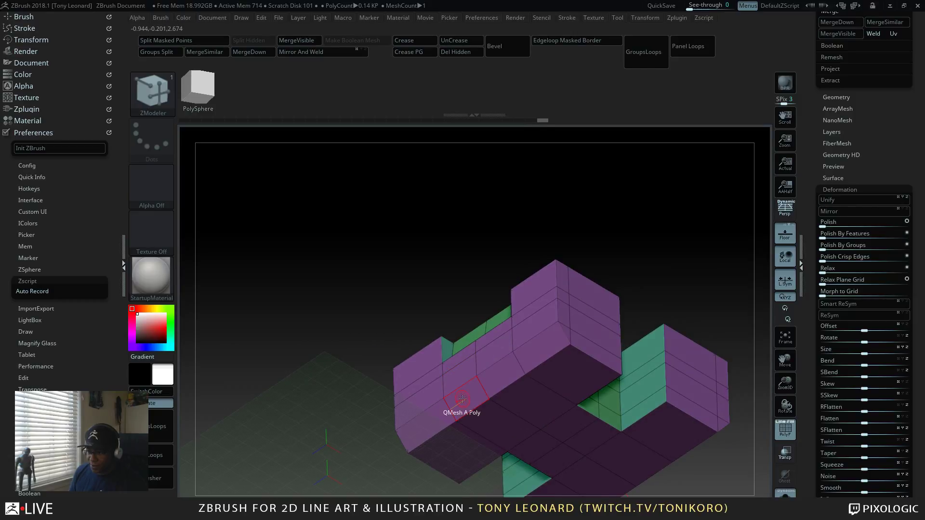
key(ctrl+z)
alt+click(463, 388)
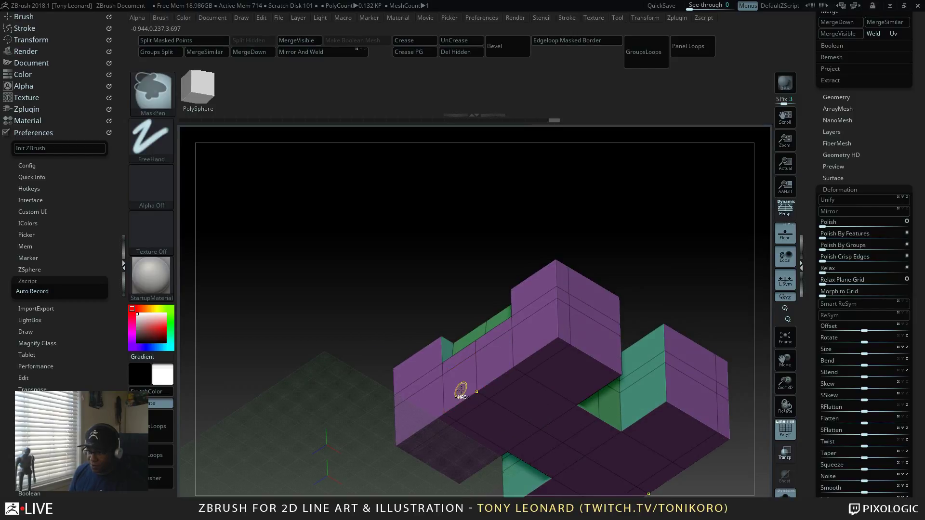
key(ctrl+z)
Step: Mark the two lower middle polygons of the outer side and push them inward with QMesh to form a recess
alt+click(462, 391)
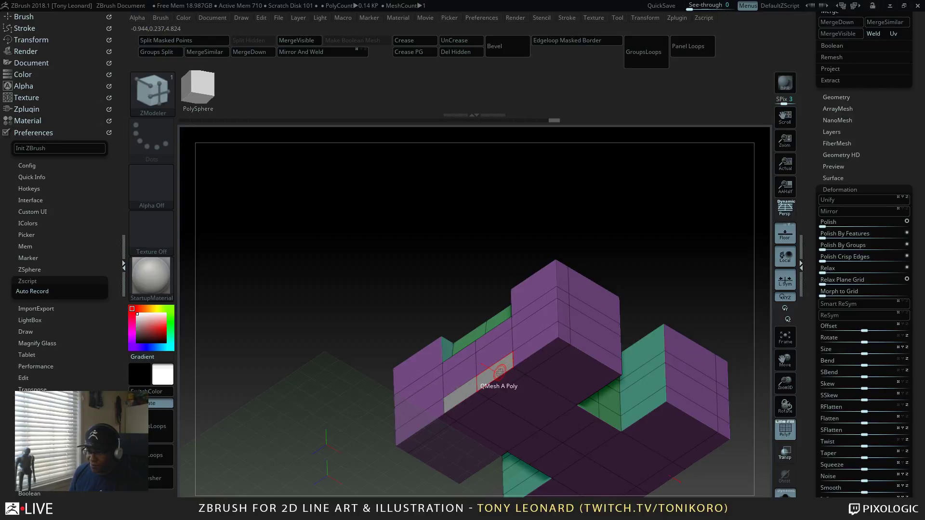
drag(498, 370, 503, 379)
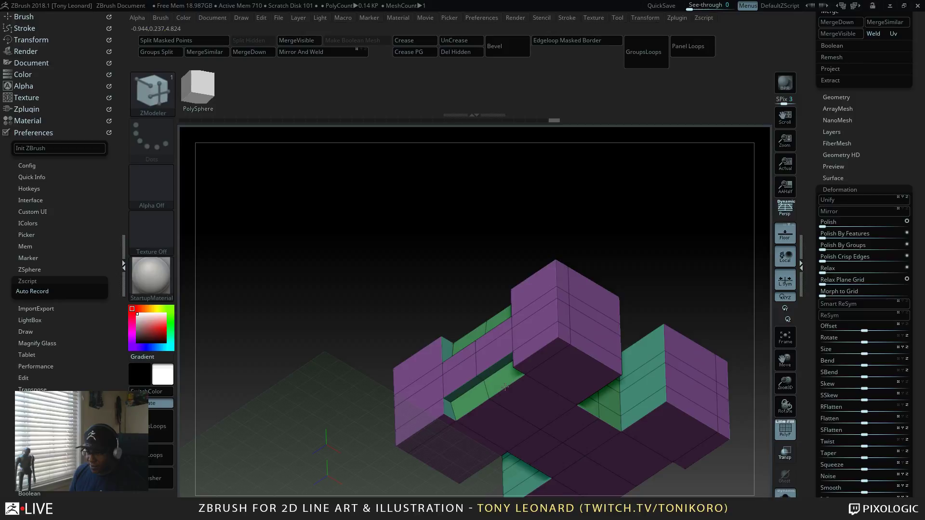
drag(641, 311, 610, 496)
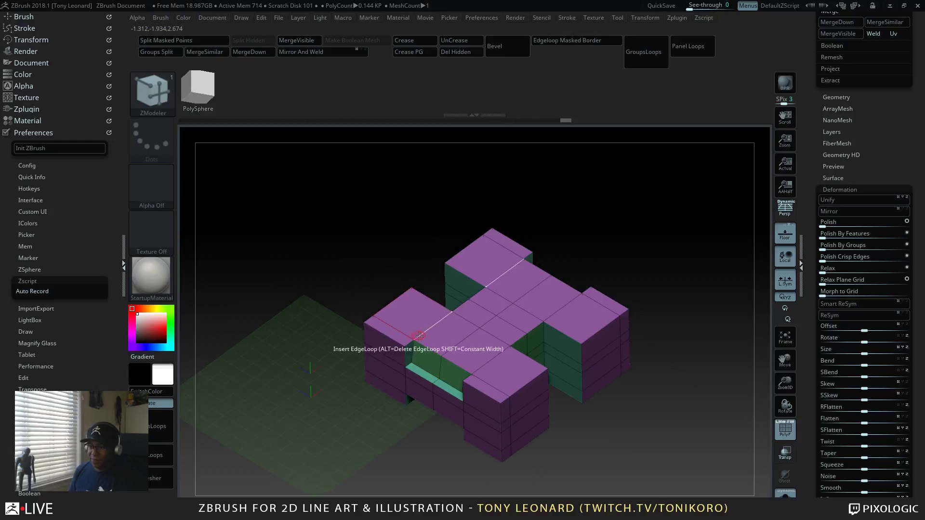
Step: Mark the top polygons of the four corners and the centre, and raise them with QMesh into blocks
alt+click(419, 315)
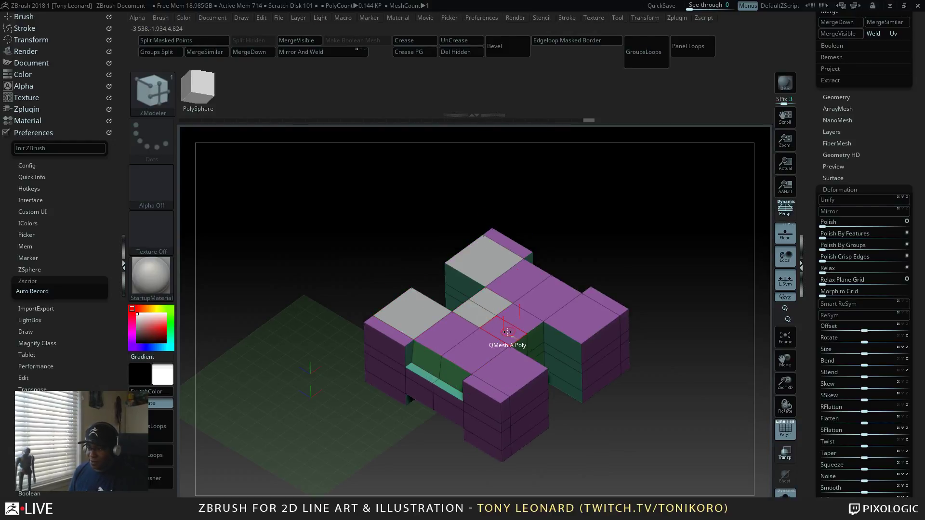
drag(632, 452, 617, 421)
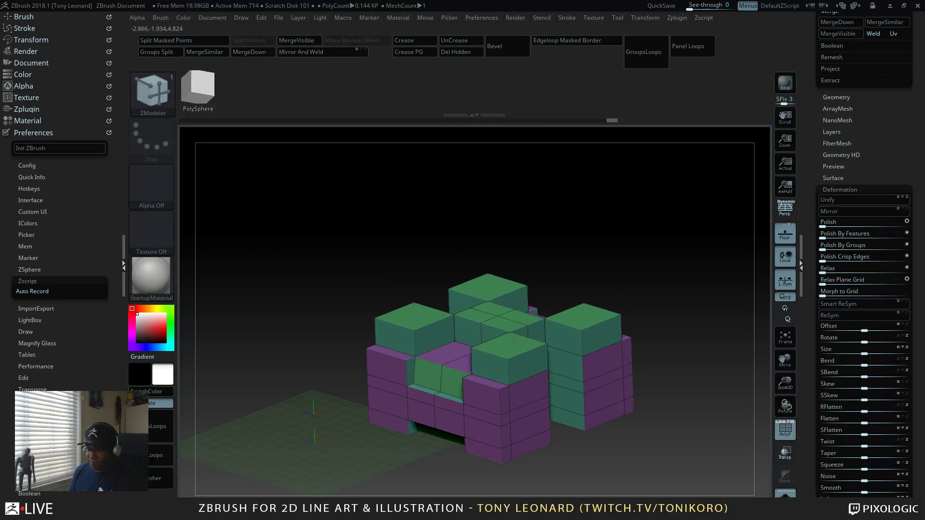
drag(514, 337, 514, 334)
drag(581, 484, 621, 464)
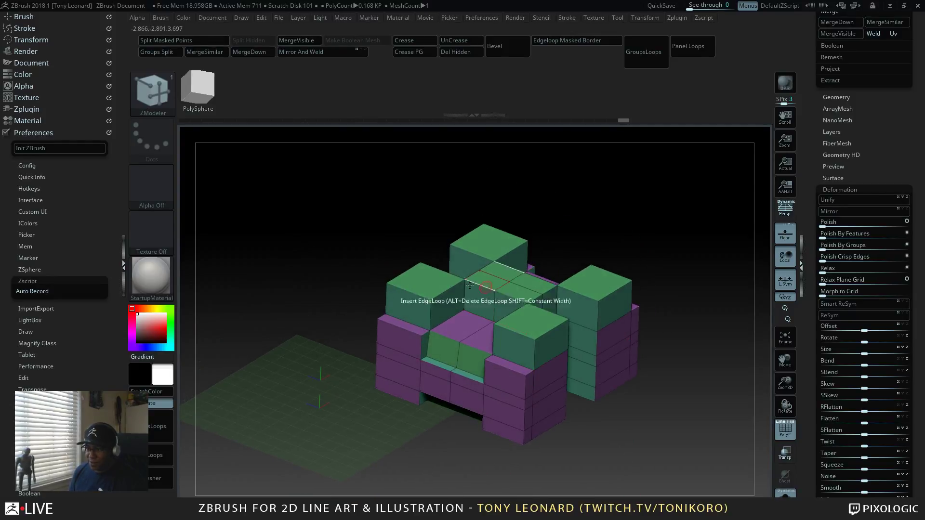
Step: Insert edge loops in both directions through the raised corner blocks to subdivide their tops
click(447, 291)
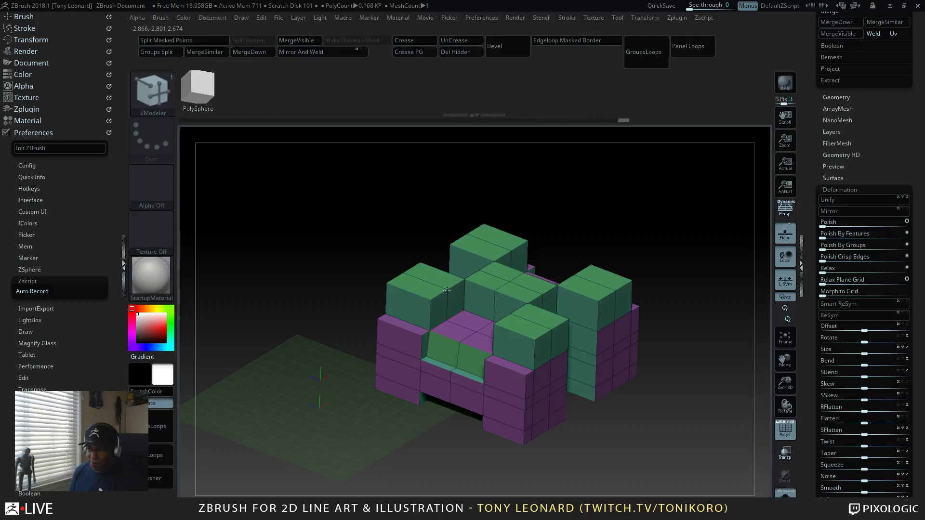
click(409, 293)
drag(636, 450, 602, 433)
Step: Mark the outer top polygon of each corner block and raise it with QMesh to form four turrets
alt+click(407, 282)
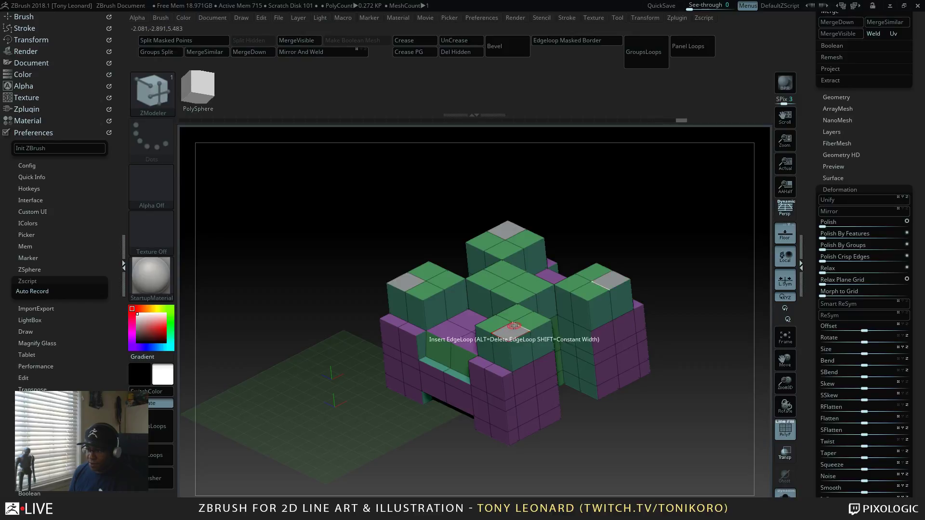
drag(512, 327, 512, 291)
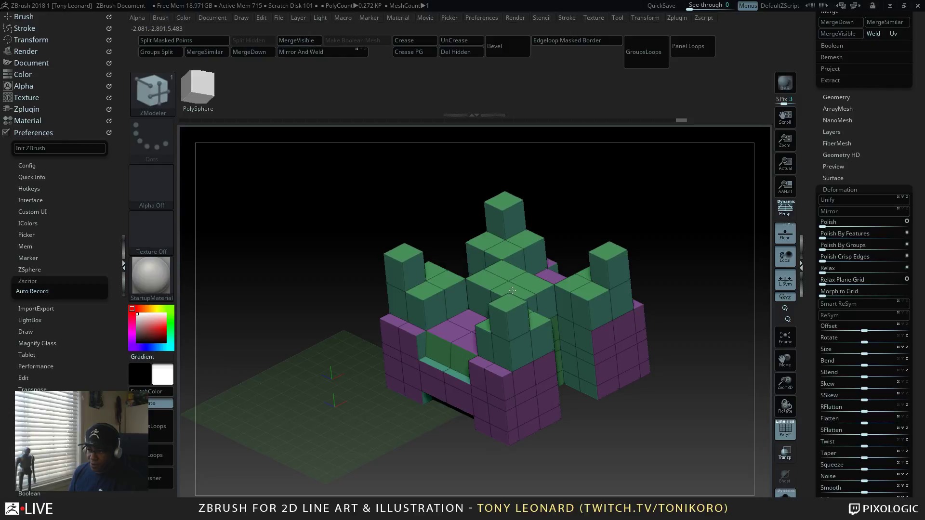
drag(577, 375, 544, 424)
Step: Insert further edge loops through the raised central block between the turrets
click(419, 252)
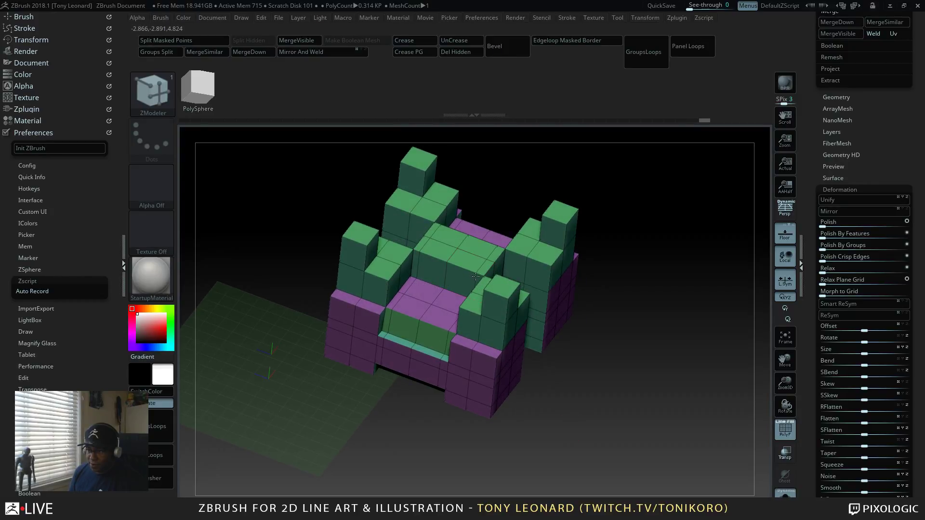
click(477, 278)
drag(626, 419, 641, 465)
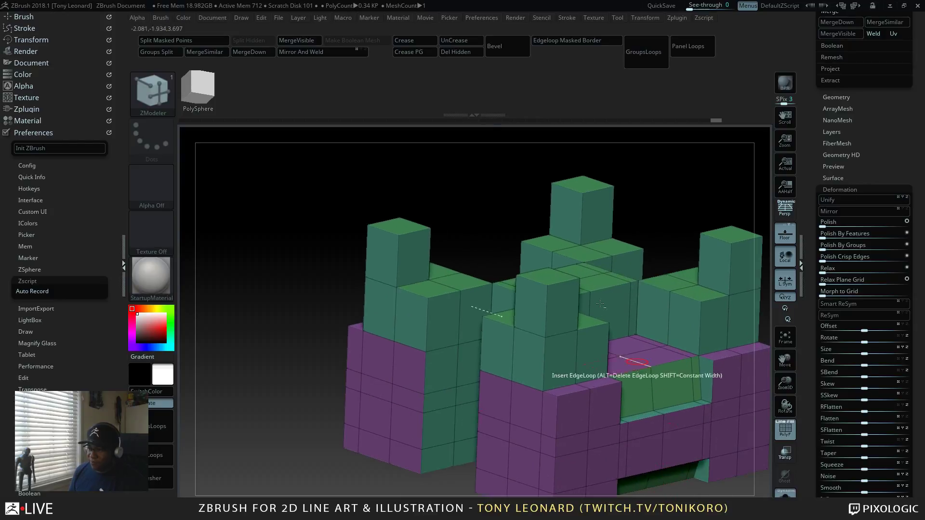
Step: Bridge the gap between two neighbouring corner blocks with QMesh, leaving an open archway underneath
alt+drag(503, 173, 491, 143)
drag(261, 282, 264, 245)
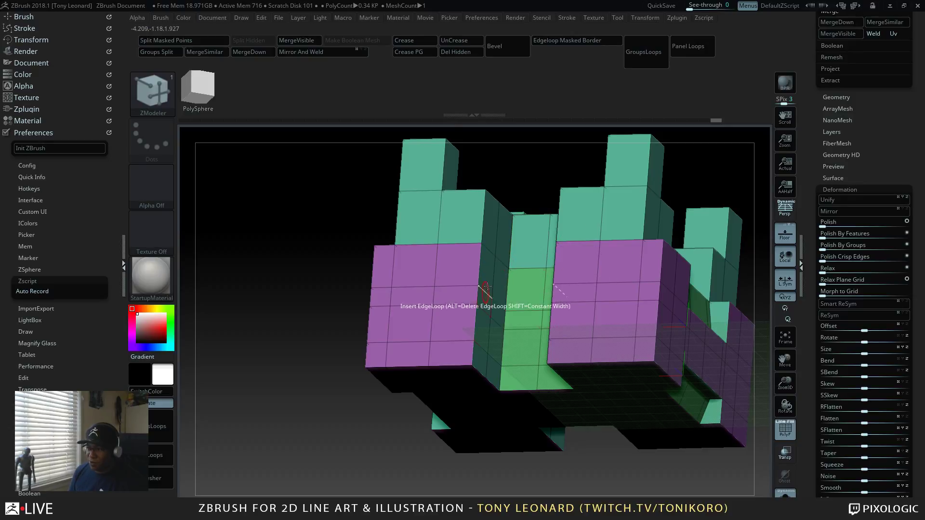
drag(361, 271, 274, 284)
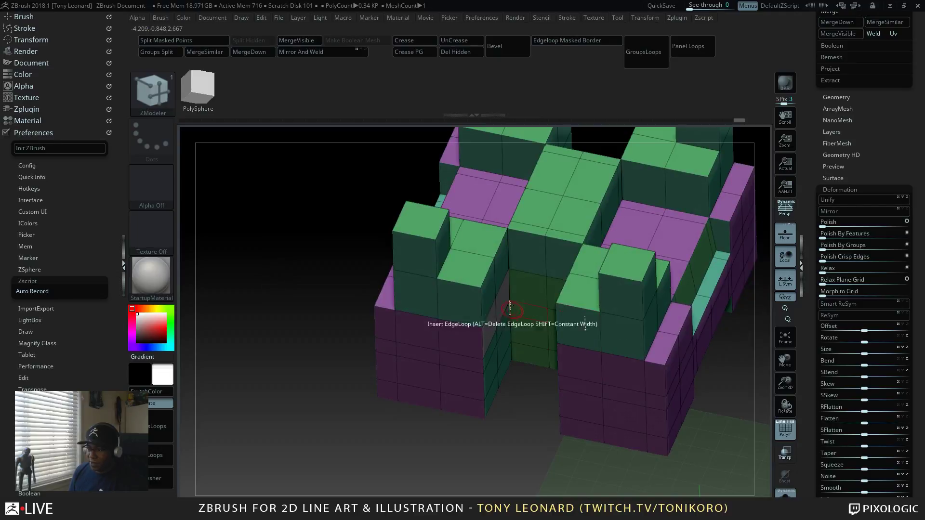
drag(502, 298, 542, 320)
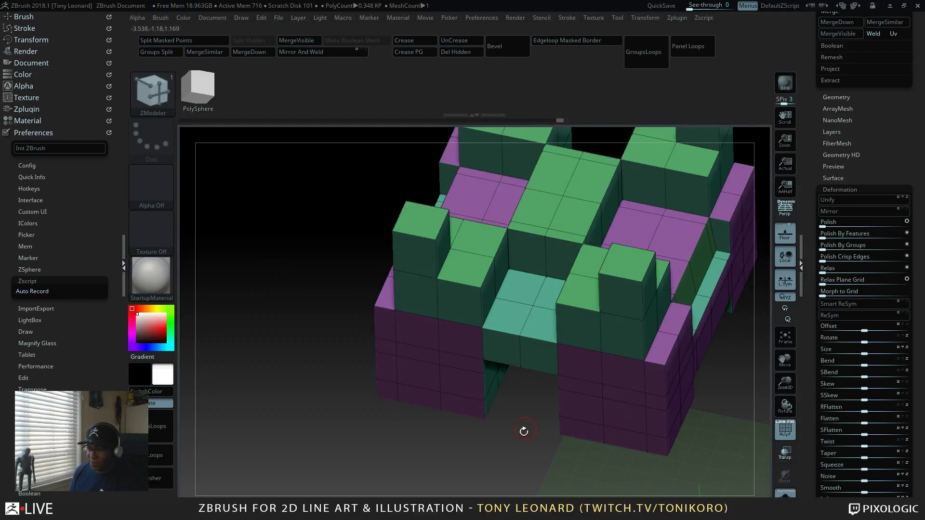
alt+drag(527, 426, 488, 325)
drag(508, 414, 578, 294)
drag(534, 245, 529, 237)
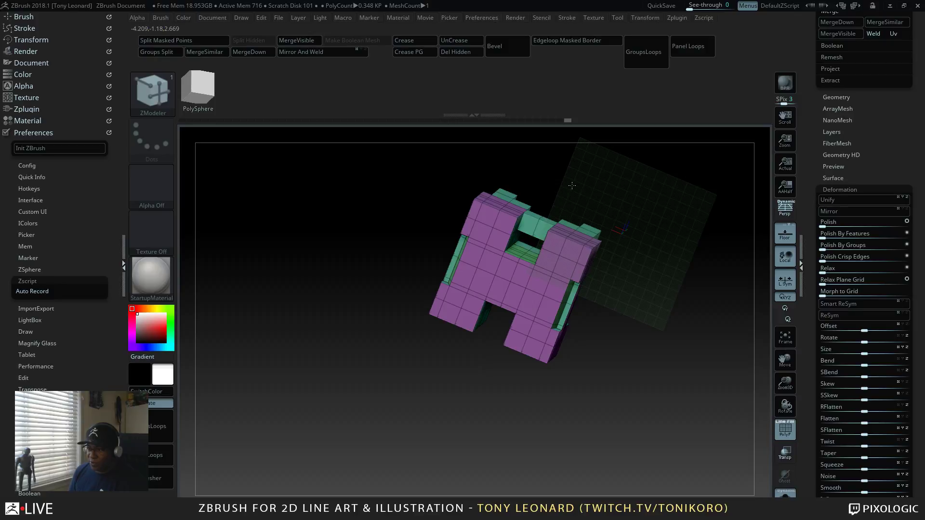
drag(572, 185, 651, 404)
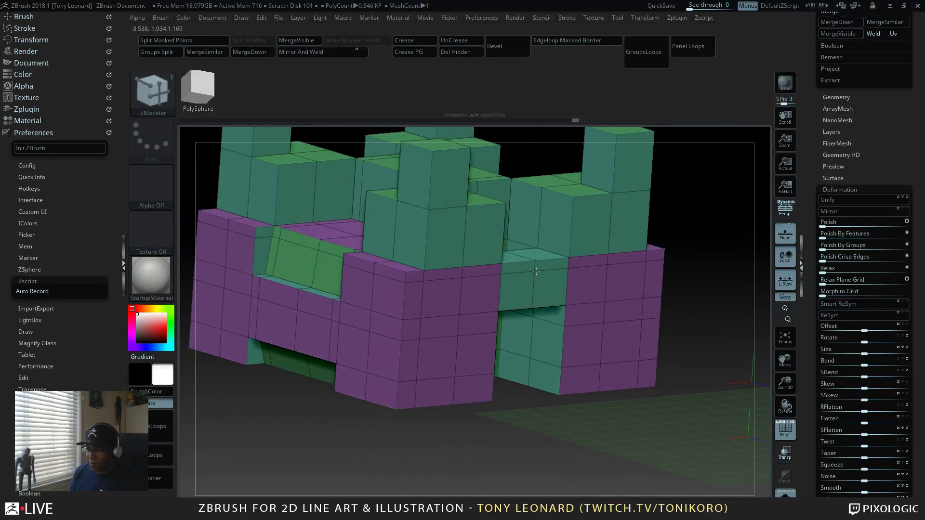
Step: Extend the bridge back to the central block with QMesh so the gap behind it is filled
drag(727, 284, 709, 307)
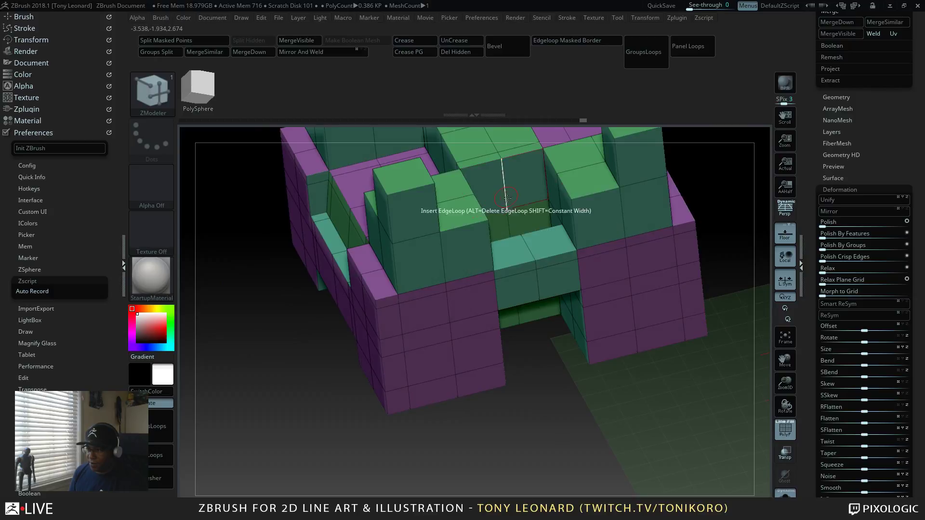
drag(510, 215, 509, 221)
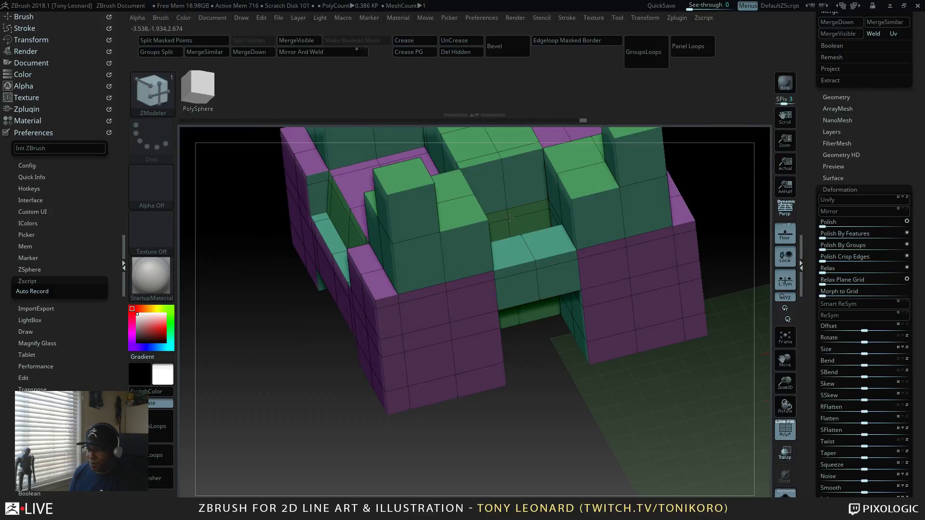
drag(536, 350, 568, 400)
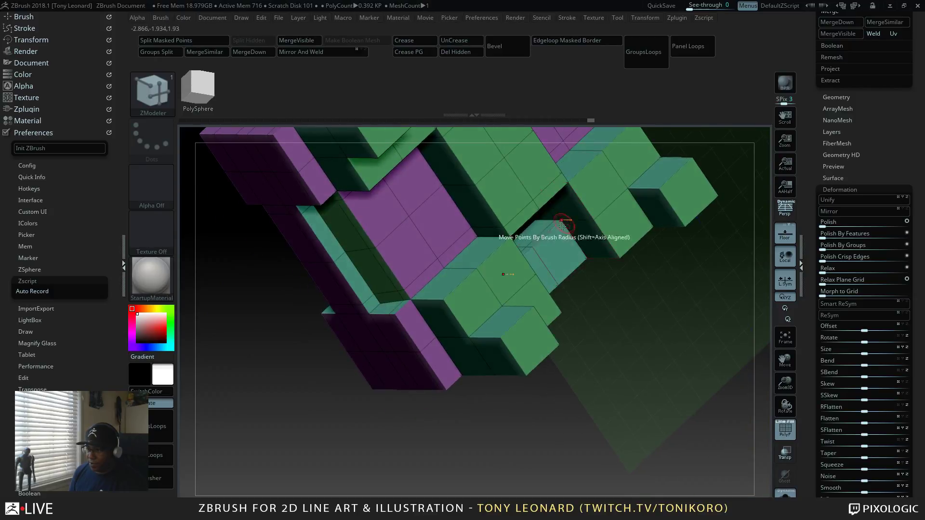
drag(614, 343, 592, 343)
right_drag(591, 343, 553, 246)
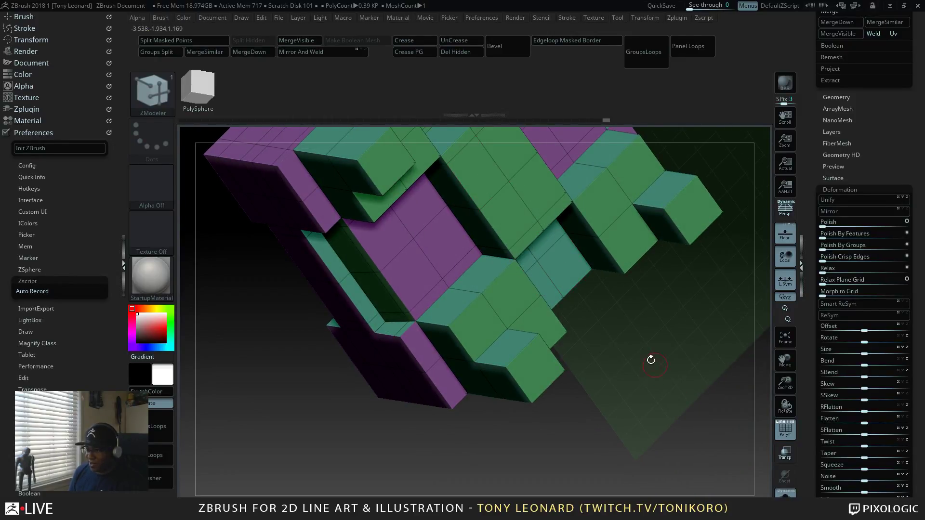
right_drag(651, 360, 504, 322)
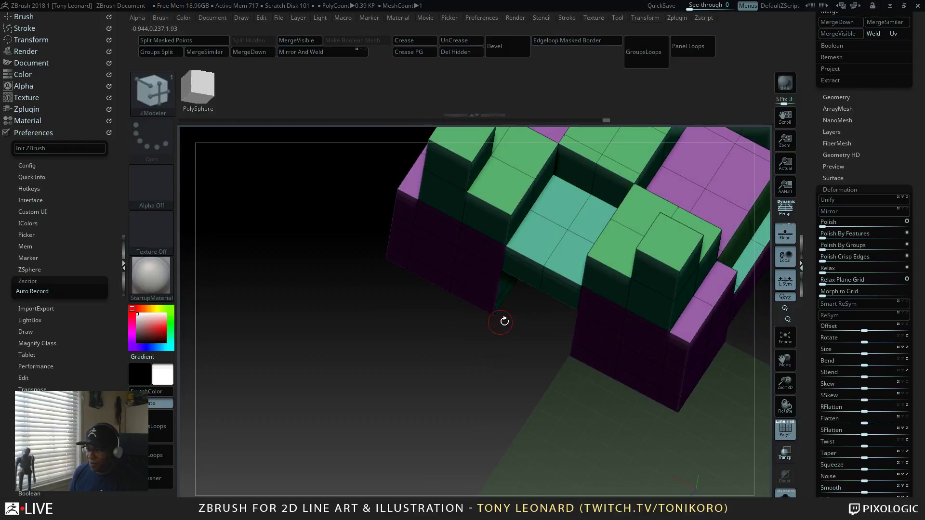
Step: Insert edge loops near the outer edges of the bridge platform to outline a narrow rim
click(518, 251)
right_drag(556, 402, 515, 247)
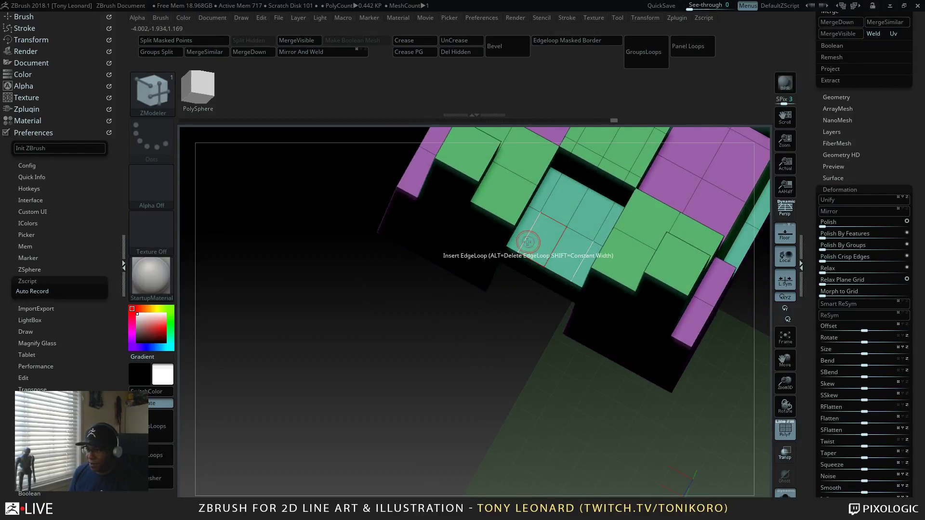
click(574, 178)
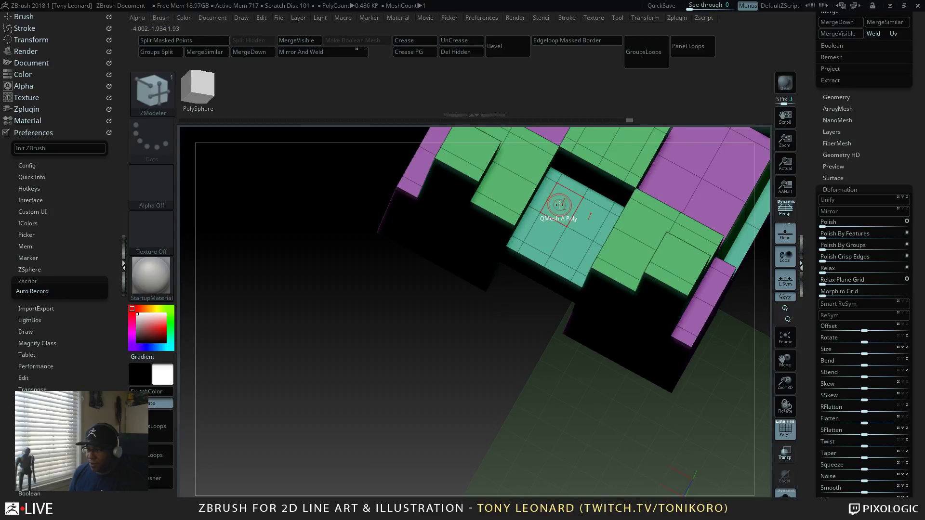
right_drag(549, 387, 659, 406)
Step: Recess the bridge platform's inner polygons with QMesh, leaving the narrow rim around them
click(567, 256)
key(ctrl+z)
right_drag(686, 433, 674, 337)
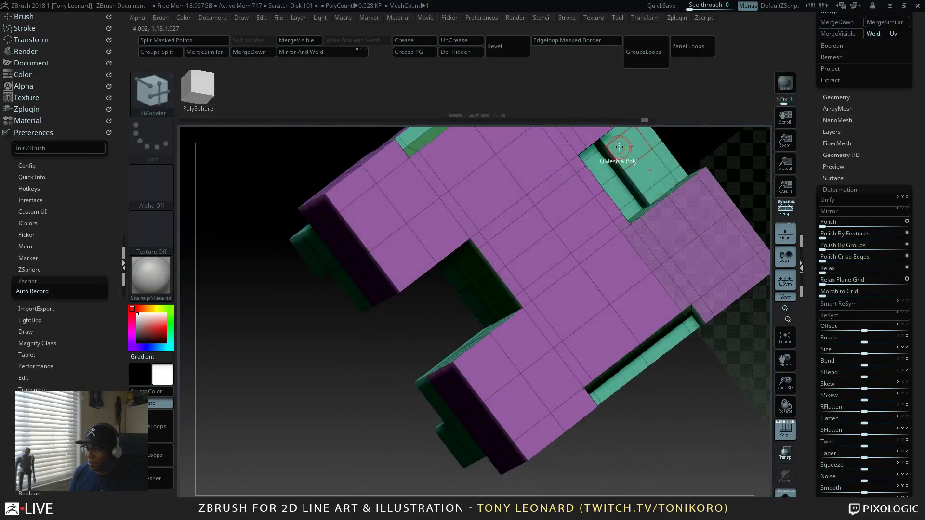
drag(645, 175, 622, 179)
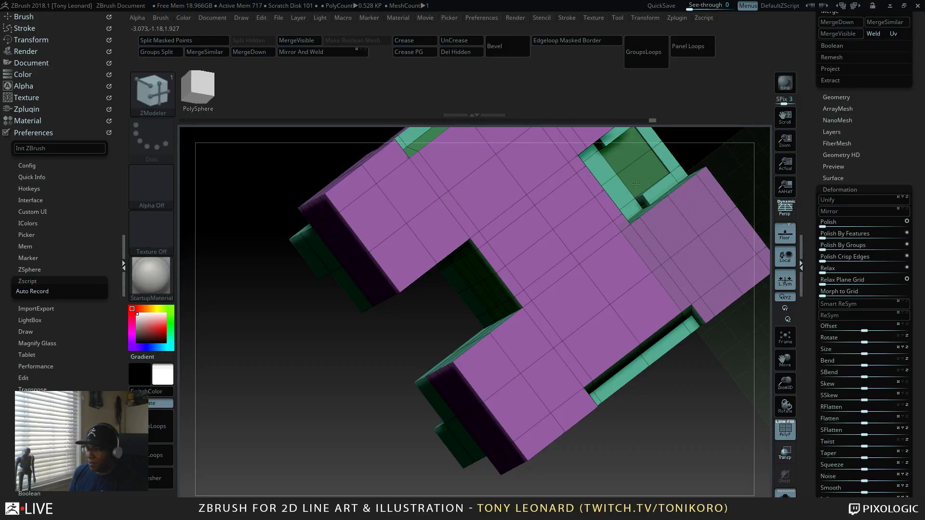
right_drag(720, 155, 643, 429)
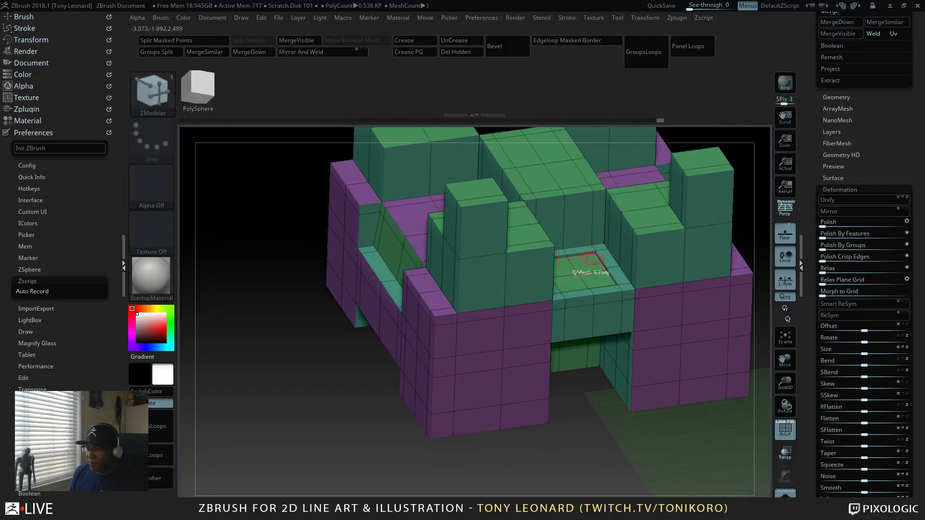
Step: Insert three horizontal edge loops across the central block's wall above the bridge
click(593, 202)
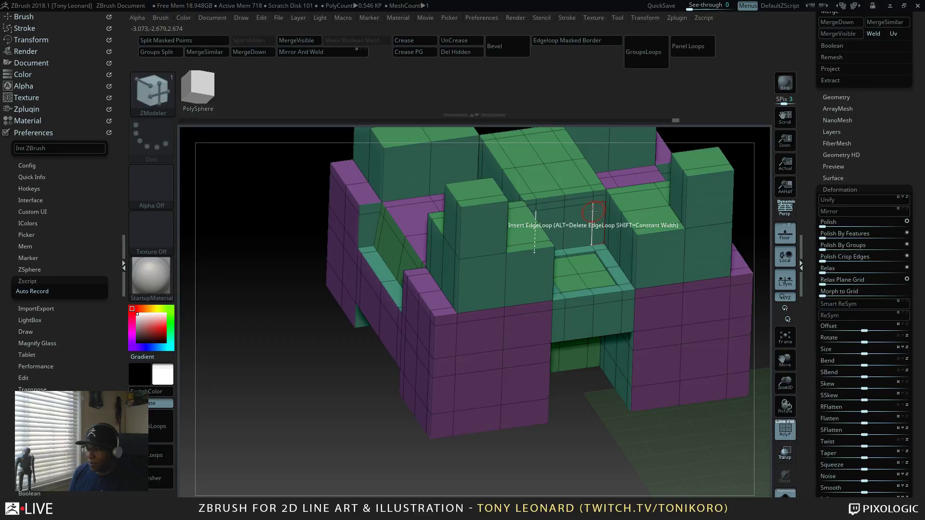
click(593, 213)
click(592, 232)
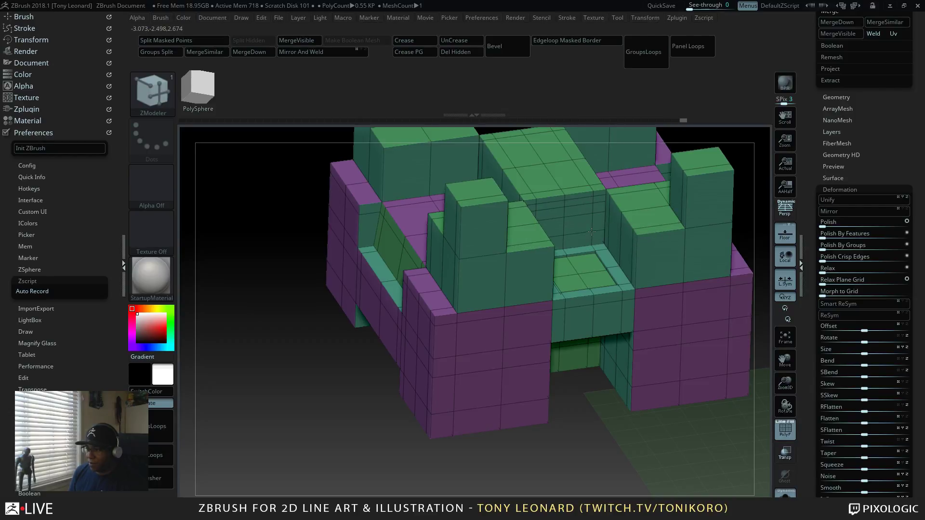
mouse_move(654, 456)
mouse_down()
mouse_move(629, 466)
mouse_move(644, 448)
mouse_up()
drag(554, 433, 643, 418)
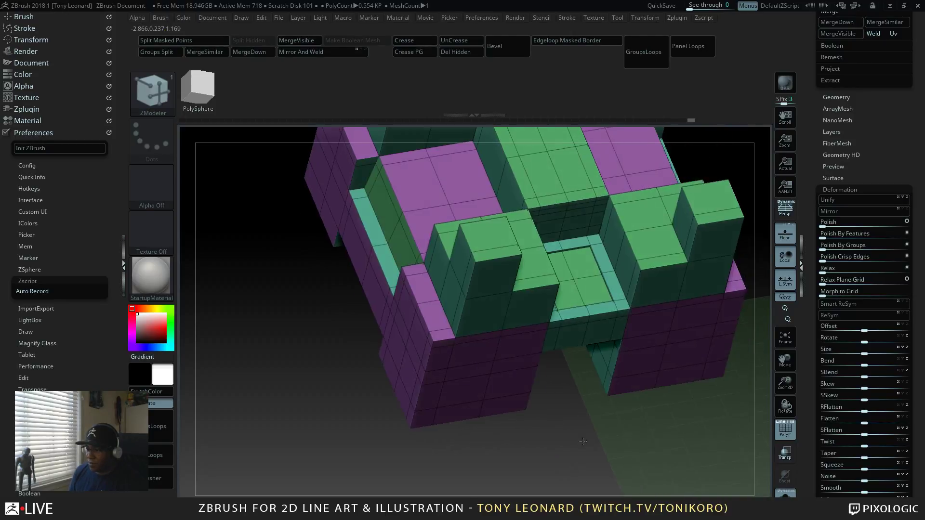
Step: Insert edge loops through the bridge's outer rim and raise a small post near each end with QMesh
click(585, 310)
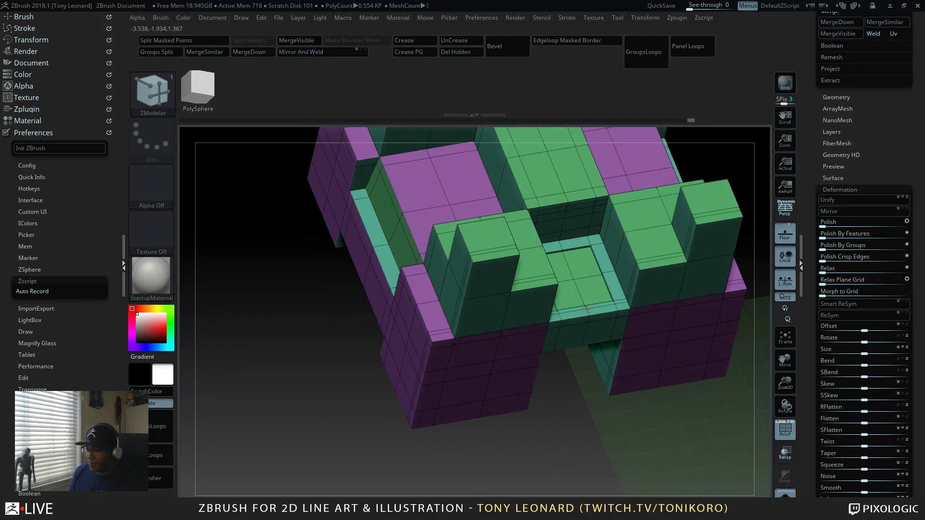
click(610, 307)
drag(561, 455, 582, 462)
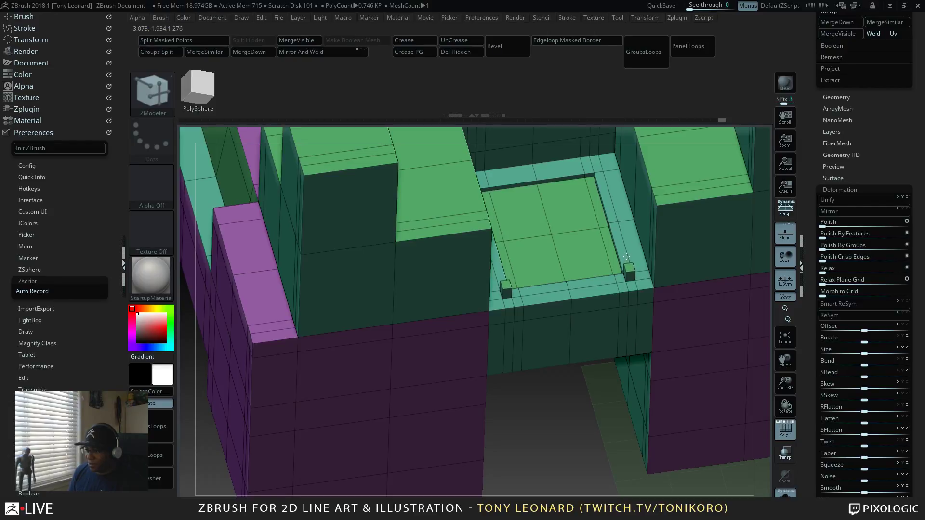
drag(591, 415, 585, 439)
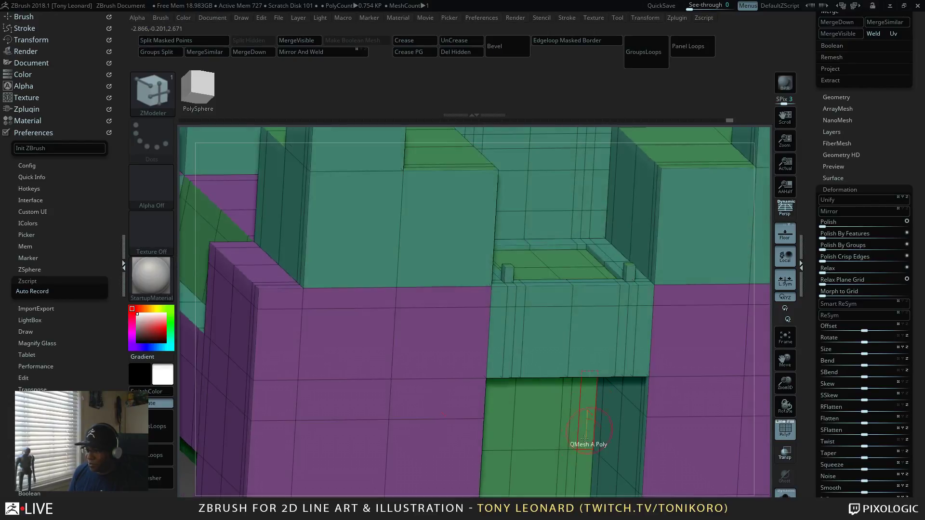
click(619, 264)
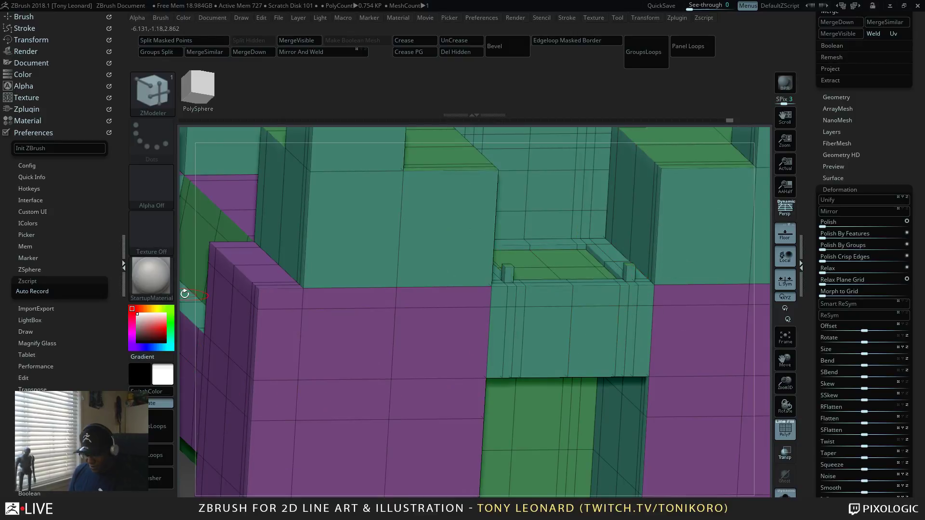
Step: Push polygons of the central block's wall inward with QMesh to form window-like slots facing the bridge
key(f)
mouse_move(732, 289)
mouse_down()
mouse_move(731, 341)
mouse_move(738, 281)
mouse_up()
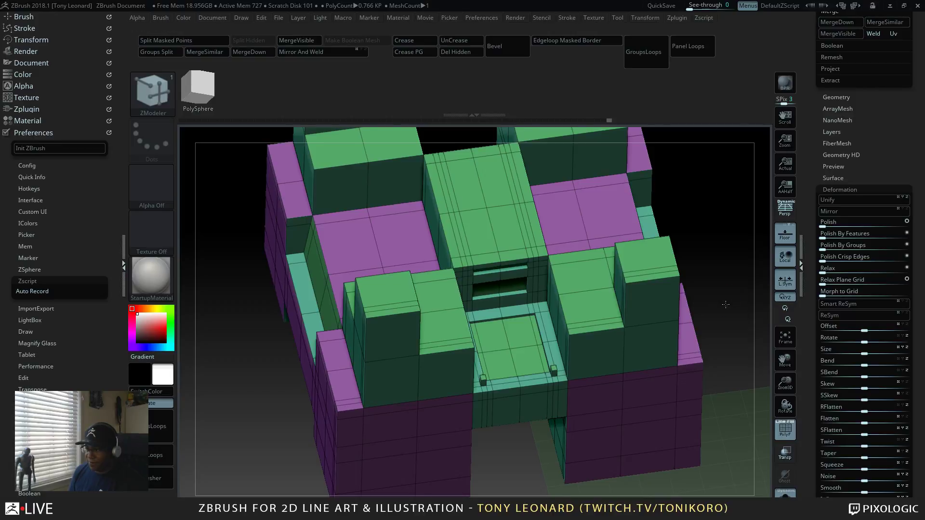
Step: Open the ZModeler polygon options on the outer wall of the purple corner block
drag(725, 304, 636, 250)
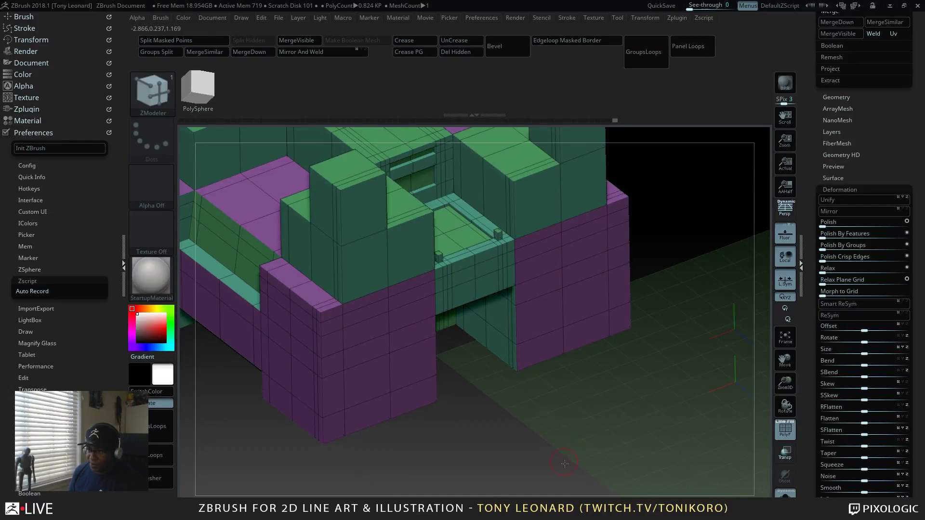
alt+drag(564, 464, 594, 455)
key(space)
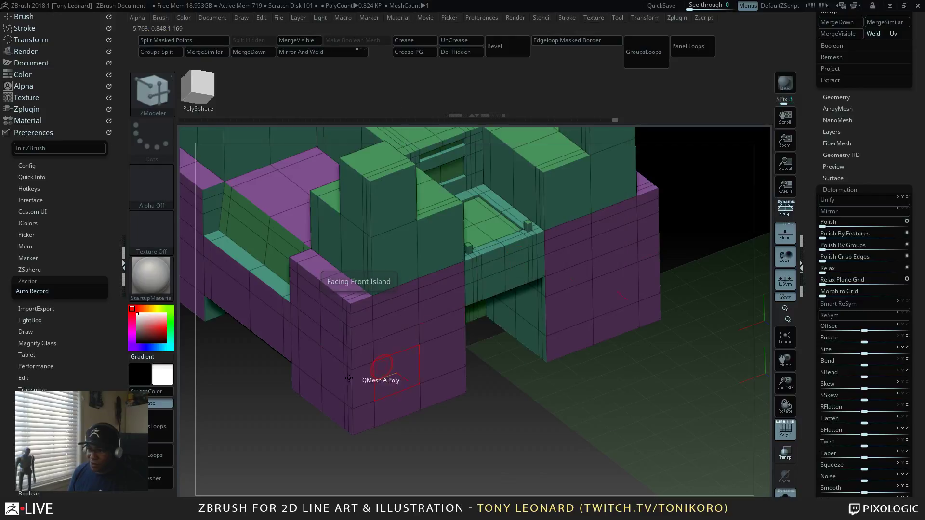
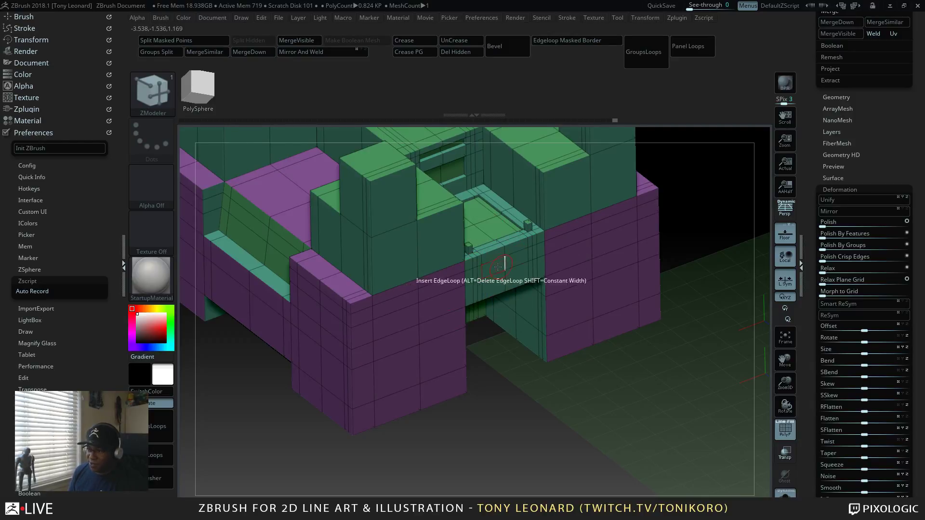
Step: Set the QMesh polygon target to Polyloop and pull a ledge band outward around the castle's upper outer wall
key(space)
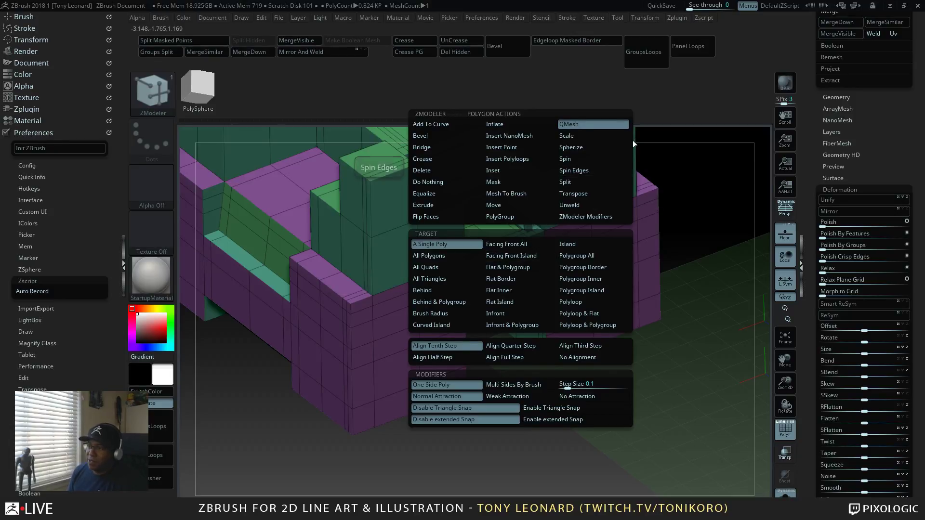
click(592, 302)
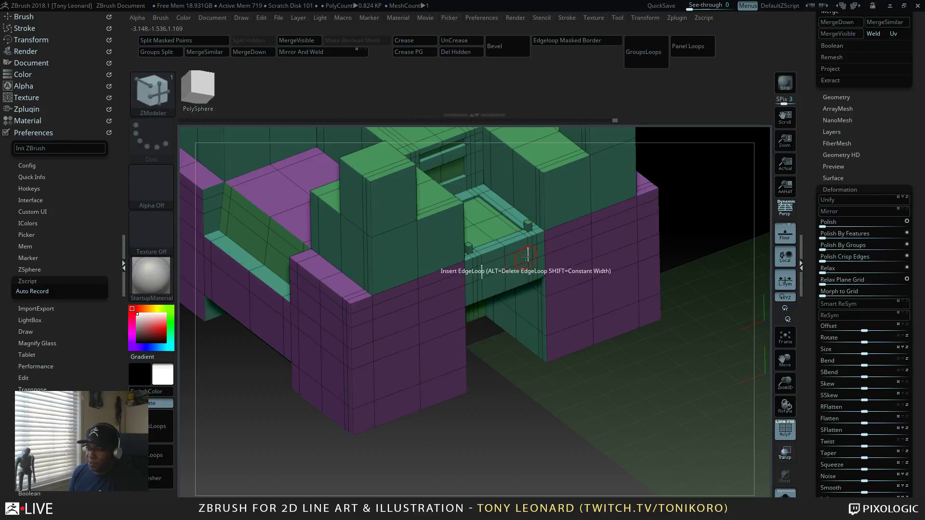
click(521, 261)
drag(521, 261, 525, 267)
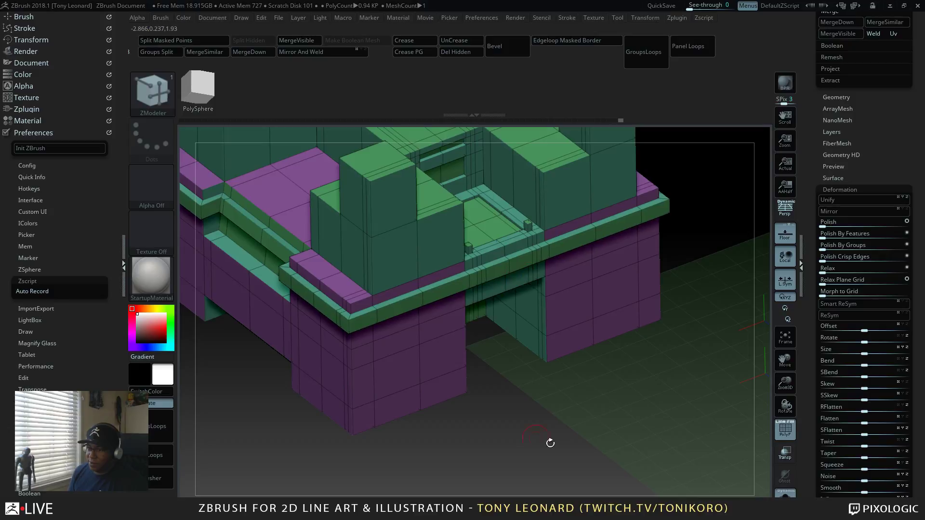
Step: Insert an edge loop around the outer wall beneath the ledge and QMesh a second parallel ledge band outward
drag(550, 442, 473, 382)
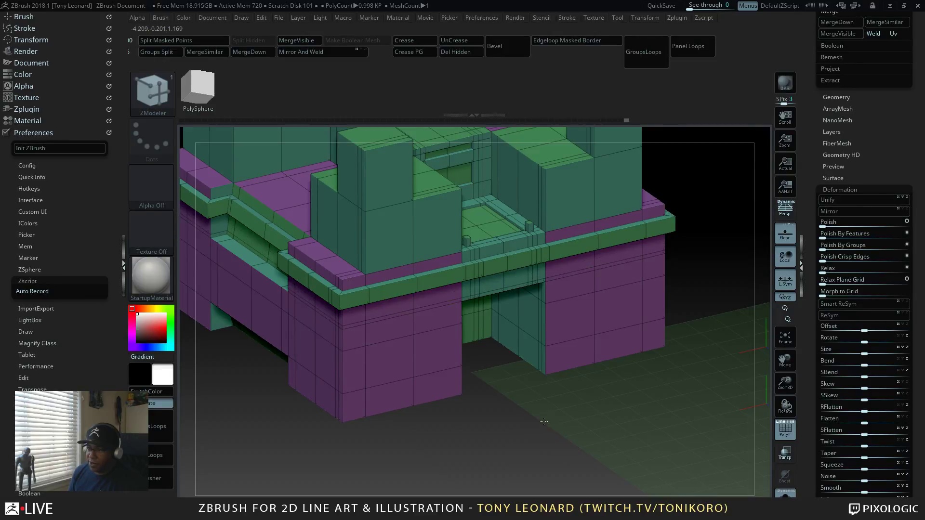
shift+drag(544, 422, 536, 410)
click(413, 300)
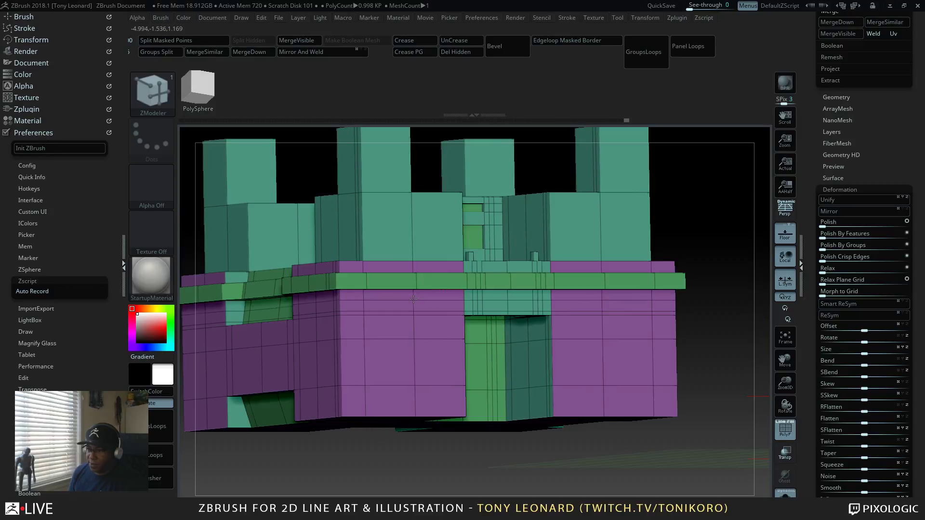
click(446, 303)
drag(455, 314, 469, 323)
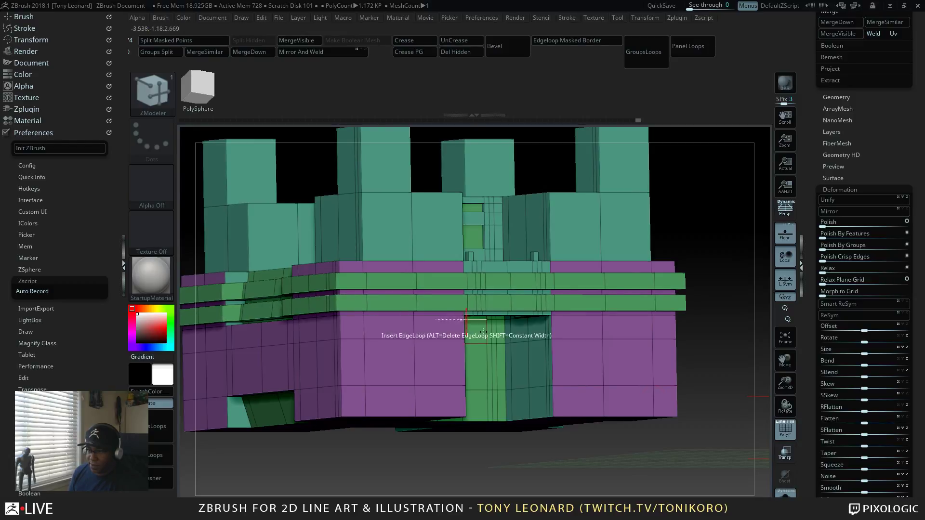
Step: Turn off Solo mode to show the castle together with the other blocks and the ground plane
alt+drag(675, 470, 628, 376)
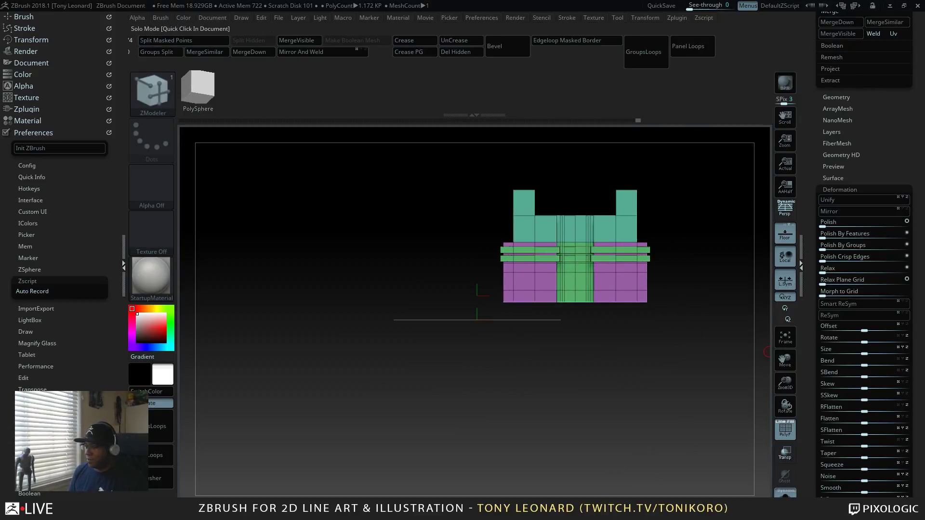
click(785, 493)
alt+drag(626, 364, 598, 399)
mouse_move(389, 367)
mouse_down()
mouse_move(588, 410)
mouse_move(581, 447)
mouse_up()
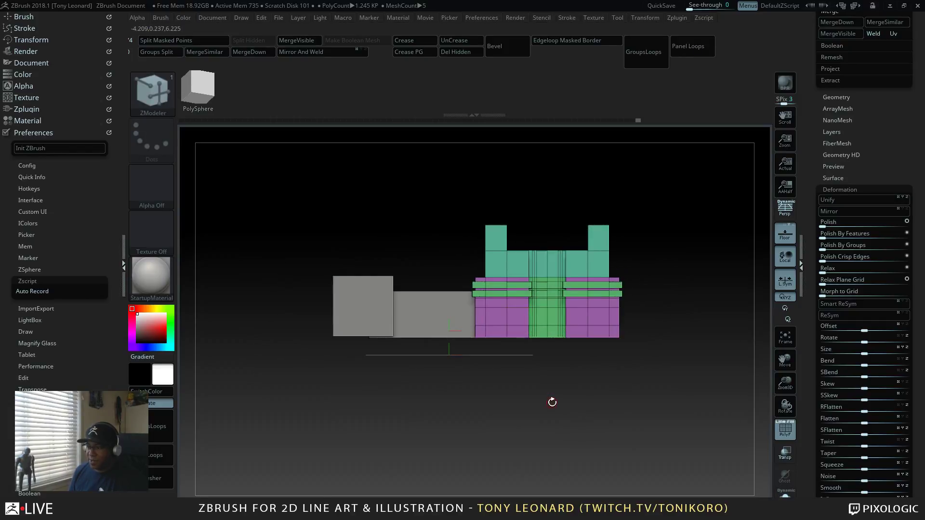
Step: Select the ground plane subtool and move it down about 0.9 units beneath the blocks
drag(551, 401, 633, 392)
alt+click(659, 267)
drag(630, 426, 665, 387)
key(w)
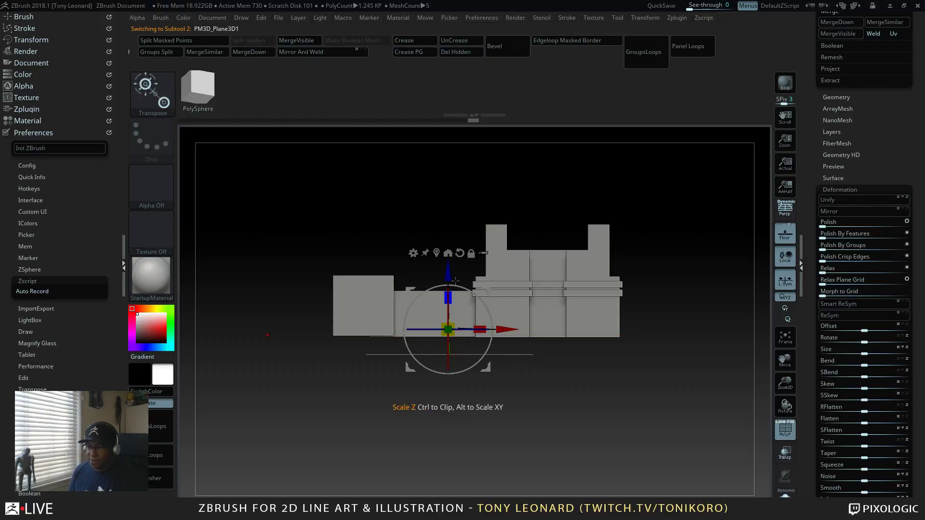
drag(447, 288, 448, 295)
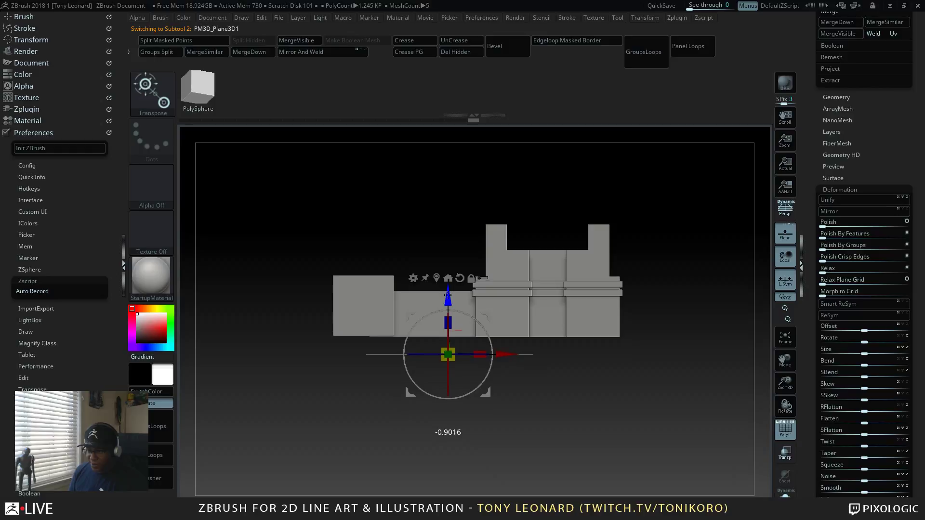
drag(649, 376, 686, 362)
drag(685, 362, 669, 431)
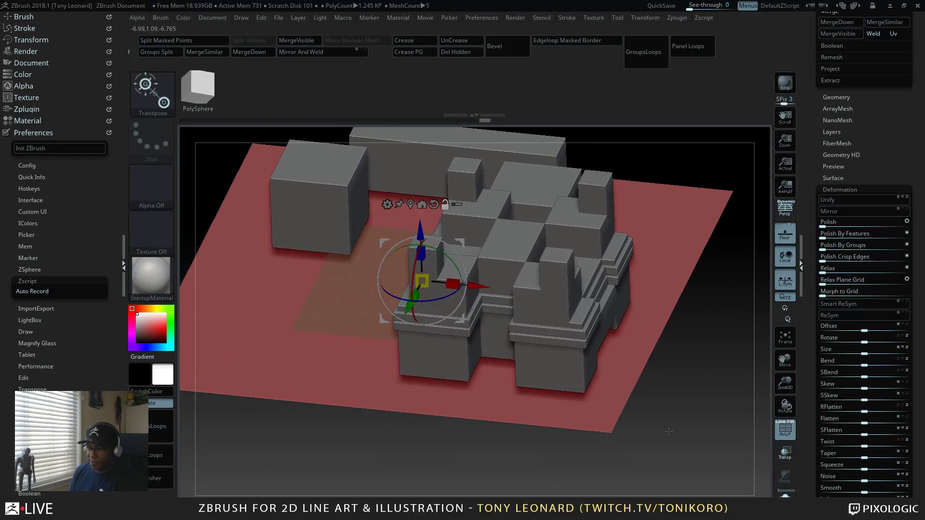
Step: Select the castle, scale it down uniformly and lower it onto the ground plane
click(562, 322)
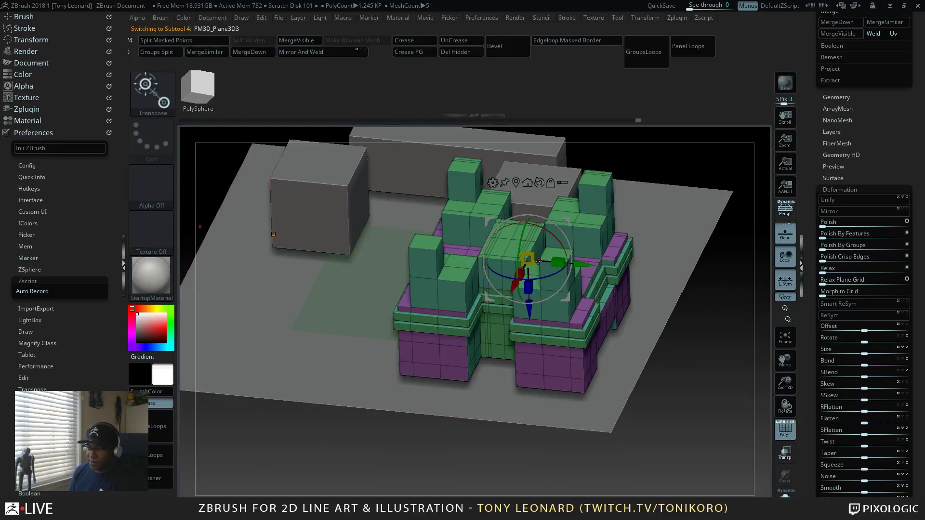
drag(534, 264, 531, 259)
drag(528, 327, 534, 358)
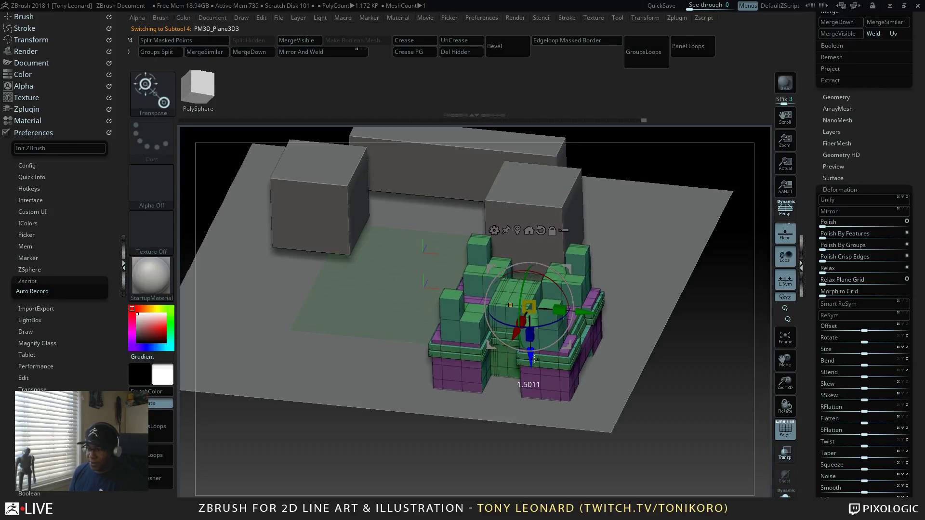
Step: Select the plain block behind the castle and lower it onto the ground plane
alt+click(557, 189)
drag(538, 238, 539, 265)
alt+drag(684, 386, 633, 388)
drag(518, 257, 518, 258)
drag(647, 365, 609, 405)
Step: Select the subdivided blue block on the far side of the scene and lower it onto the ground plane
alt+click(379, 270)
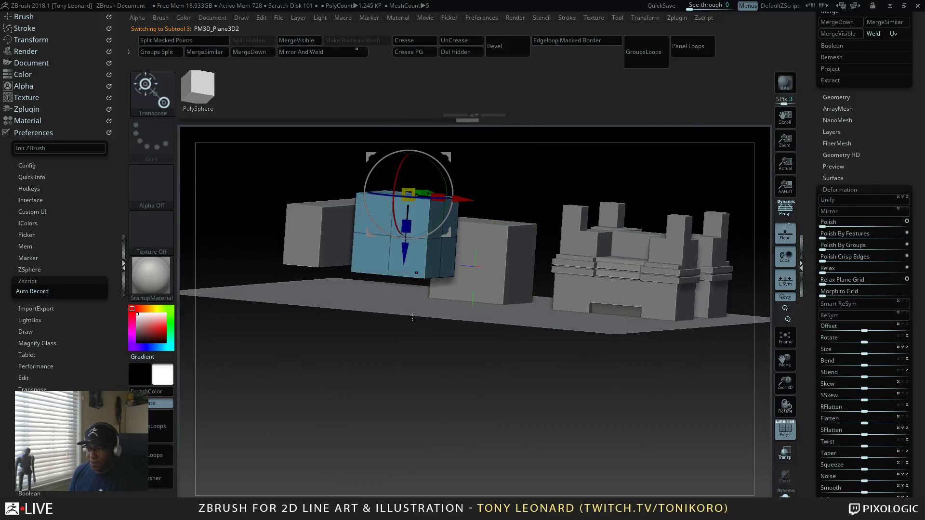
drag(401, 253, 402, 287)
alt+drag(484, 433, 481, 320)
alt+drag(543, 310, 553, 403)
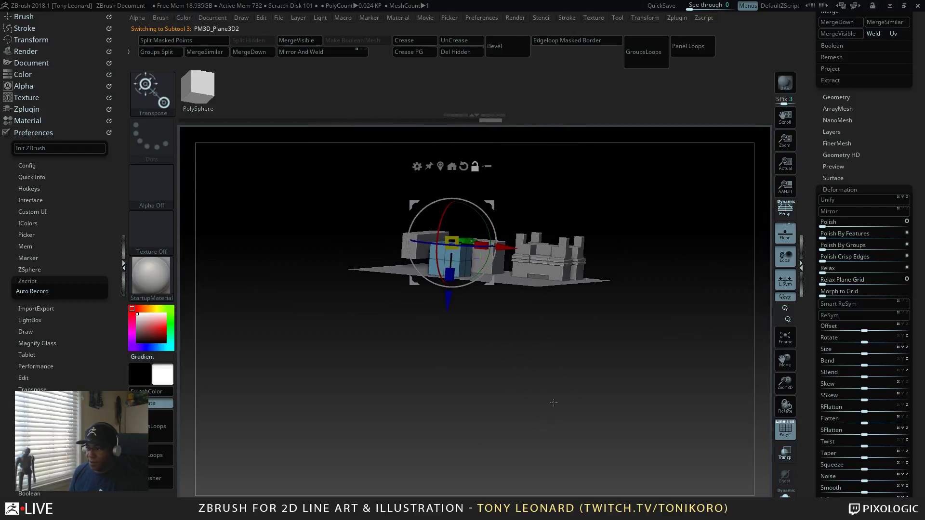
Step: Stretch the blue block vertically into a tall tower and raise it so its base stands on the ground plane
drag(616, 369, 570, 416)
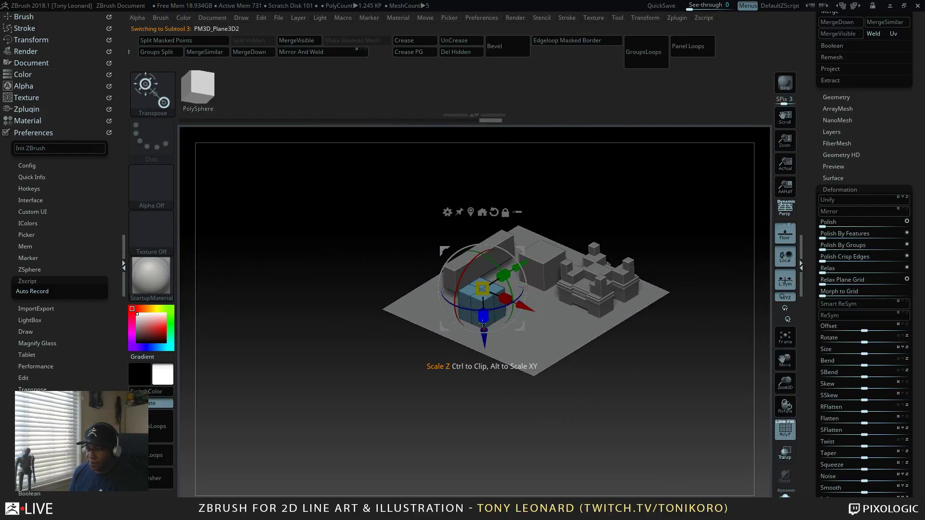
drag(483, 317, 499, 456)
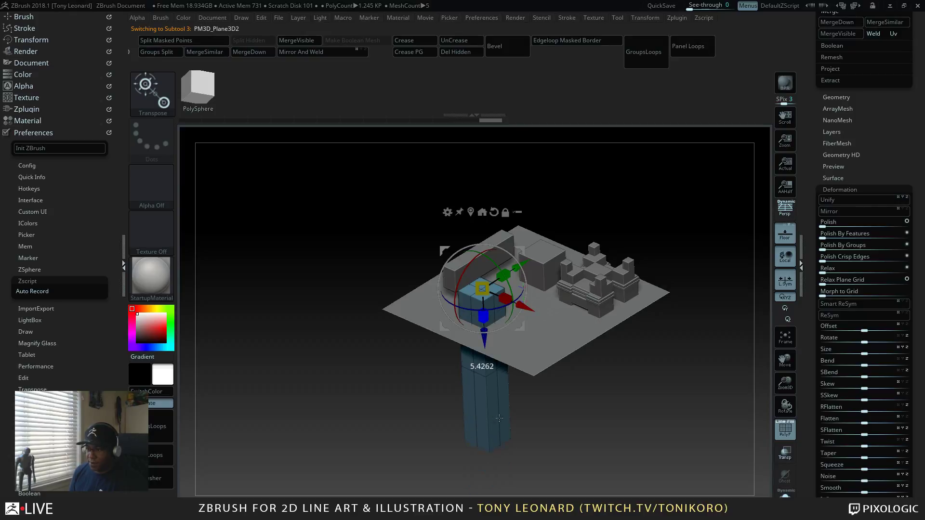
drag(495, 396, 487, 248)
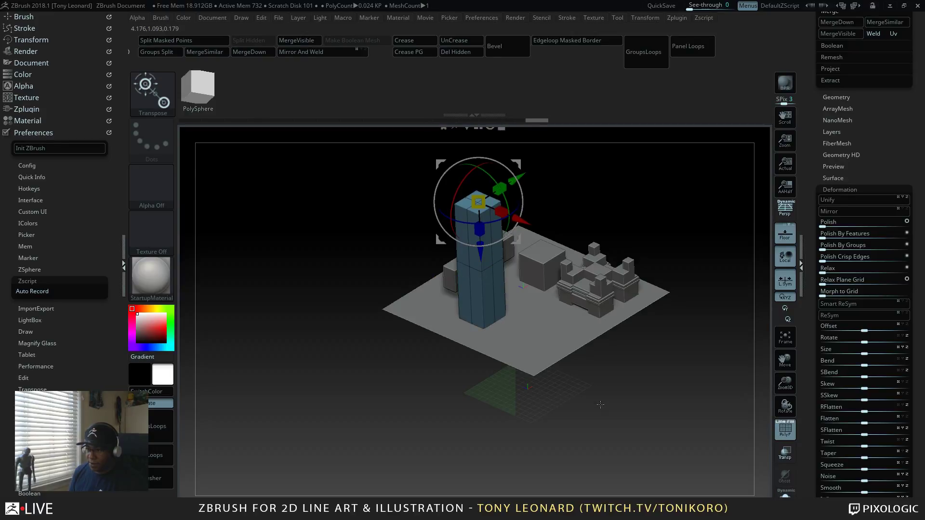
drag(591, 358, 676, 378)
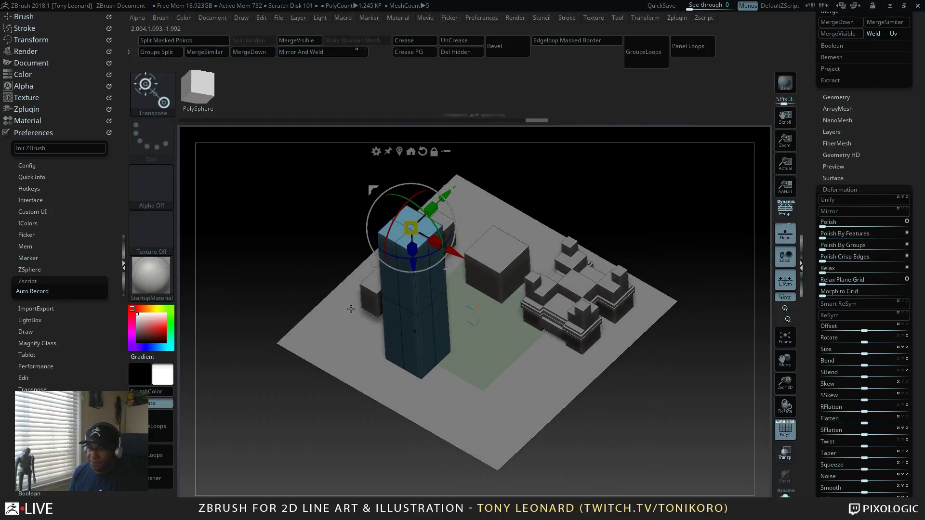
drag(410, 227, 414, 242)
Step: Insert three horizontal edge loops around the tower near its top with ZModeler
mouse_move(308, 409)
mouse_down()
mouse_move(302, 326)
mouse_move(262, 380)
mouse_move(246, 370)
mouse_move(325, 345)
mouse_move(353, 285)
mouse_move(302, 311)
mouse_move(564, 297)
mouse_move(502, 265)
mouse_up()
key(q)
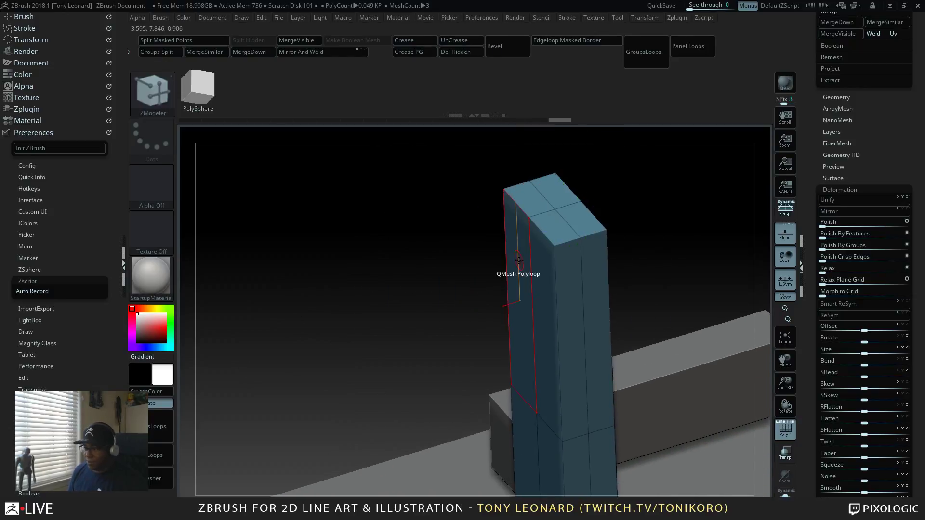
click(554, 254)
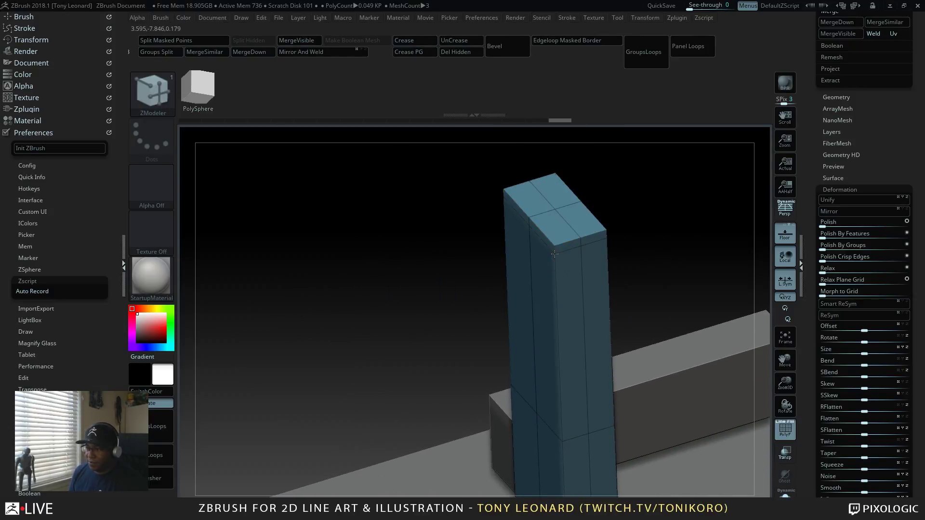
click(555, 269)
click(556, 291)
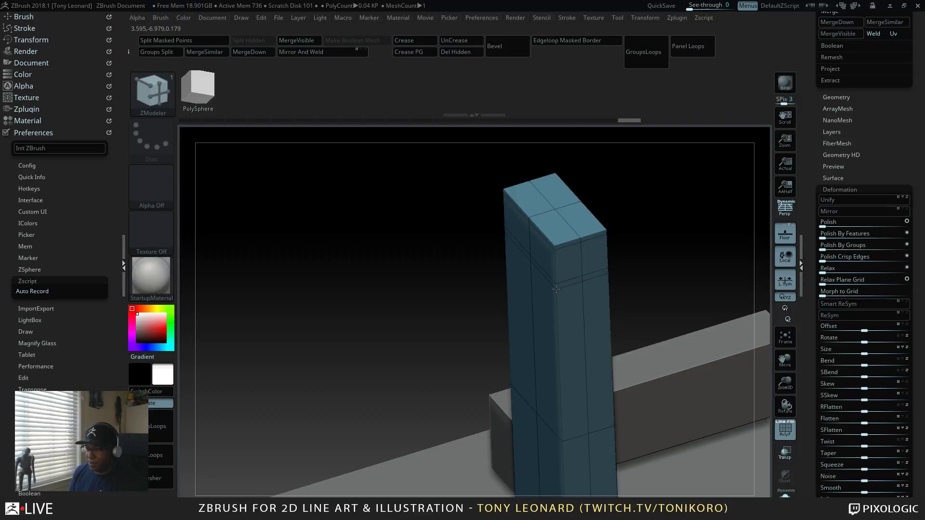
Step: Insert vertical edge loops near the tower's side edges and pull the polyloop below its roof outward with QMesh
drag(377, 339, 663, 310)
click(441, 192)
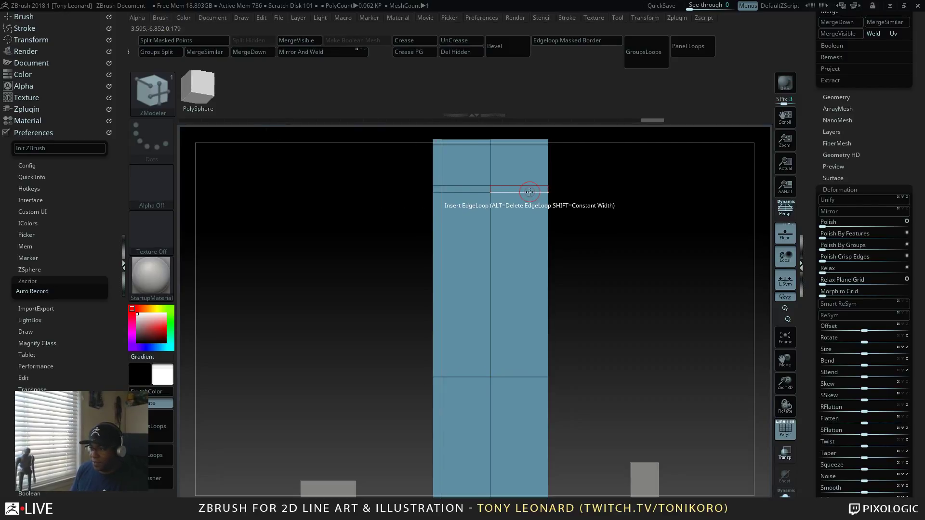
drag(513, 198, 538, 199)
drag(667, 281, 628, 276)
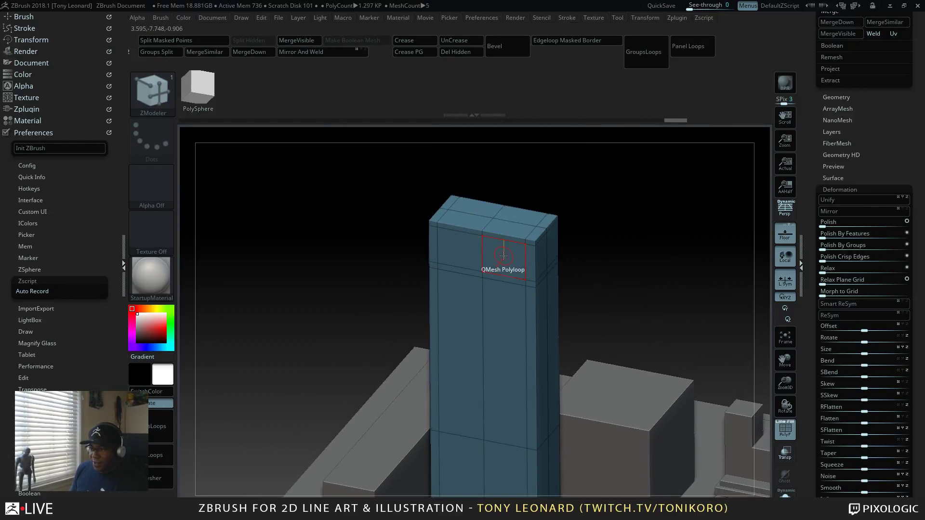
drag(506, 259, 516, 273)
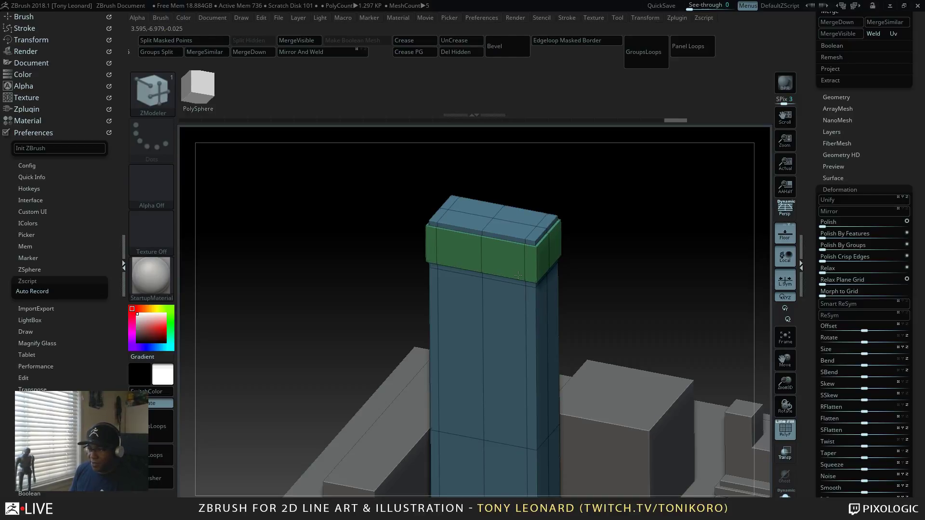
Step: Insert edge loops close to the edges of the tower's roof to frame an inner rectangle
mouse_move(577, 214)
shift+mouse_down()
mouse_move(628, 289)
mouse_move(661, 238)
mouse_move(528, 332)
shift+mouse_up()
alt+drag(289, 272, 259, 341)
click(499, 253)
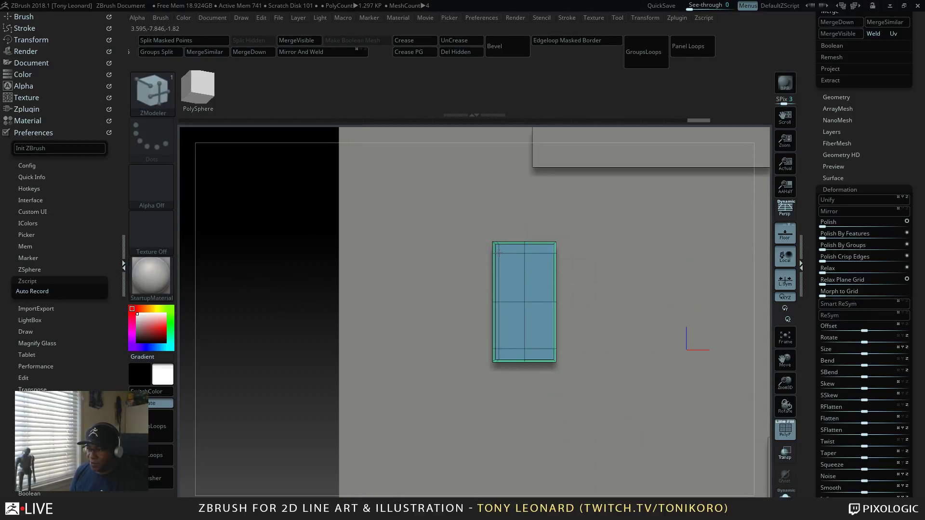
click(548, 255)
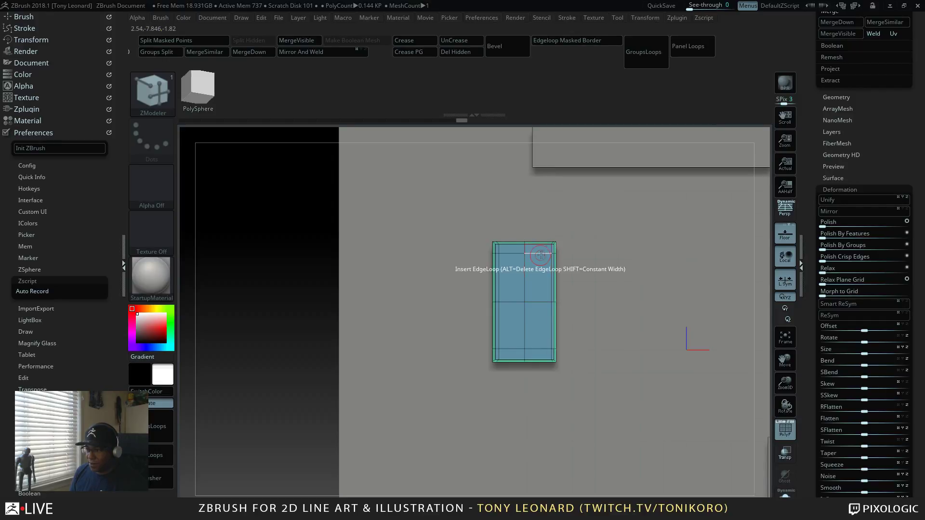
click(524, 246)
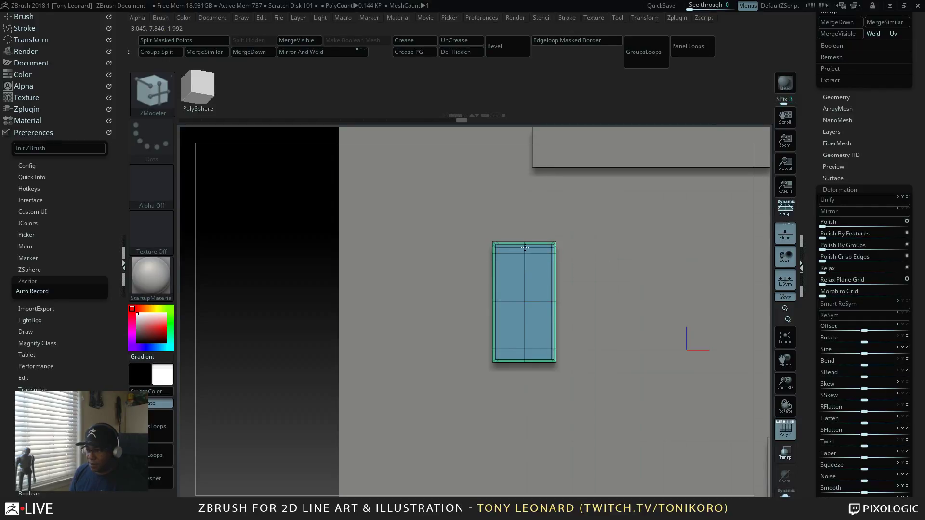
click(524, 356)
click(525, 358)
Step: Mark the inner polygons of the tower's roof and push them down using QMesh with the A Single Poly target
drag(287, 283, 442, 267)
click(511, 263)
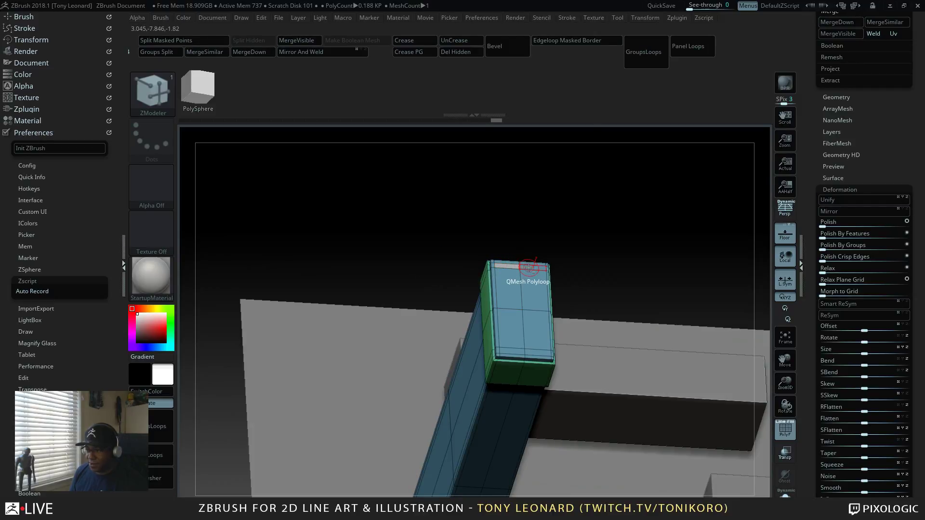
key(ctrl+z)
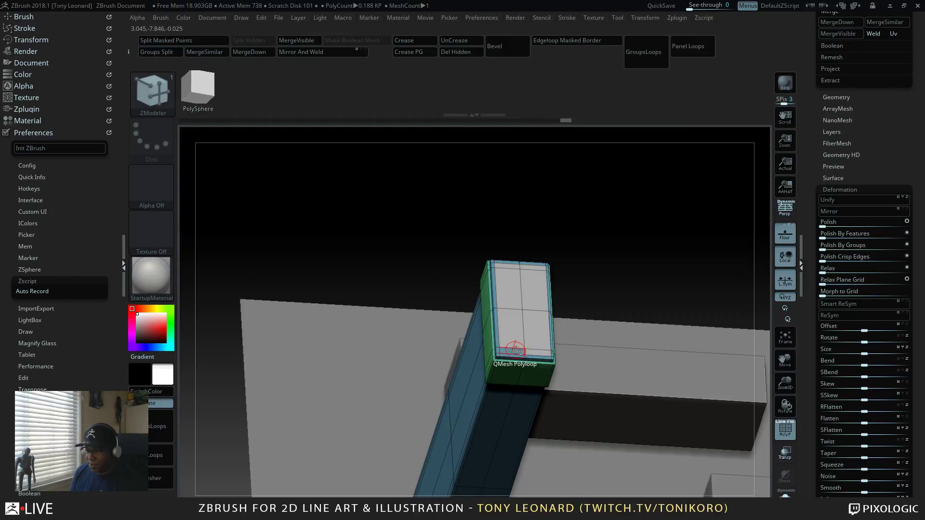
key(space)
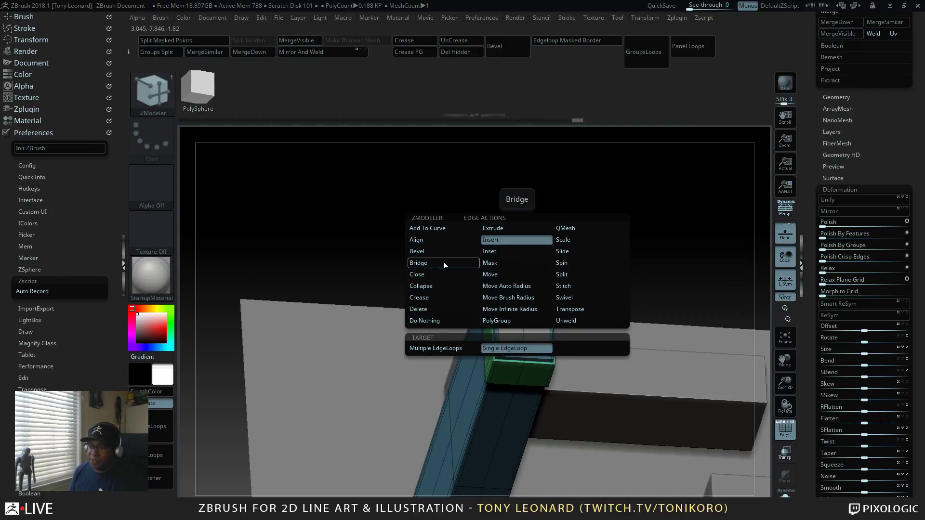
key(space)
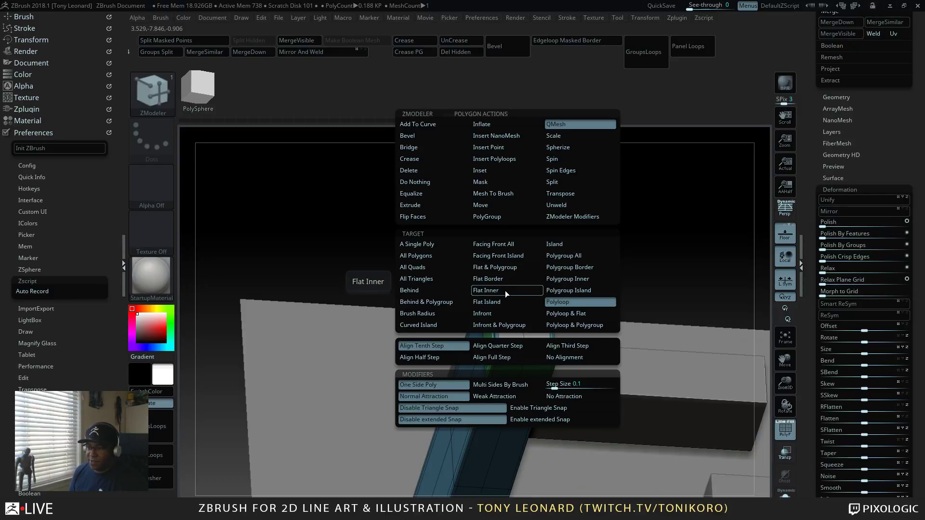
click(443, 246)
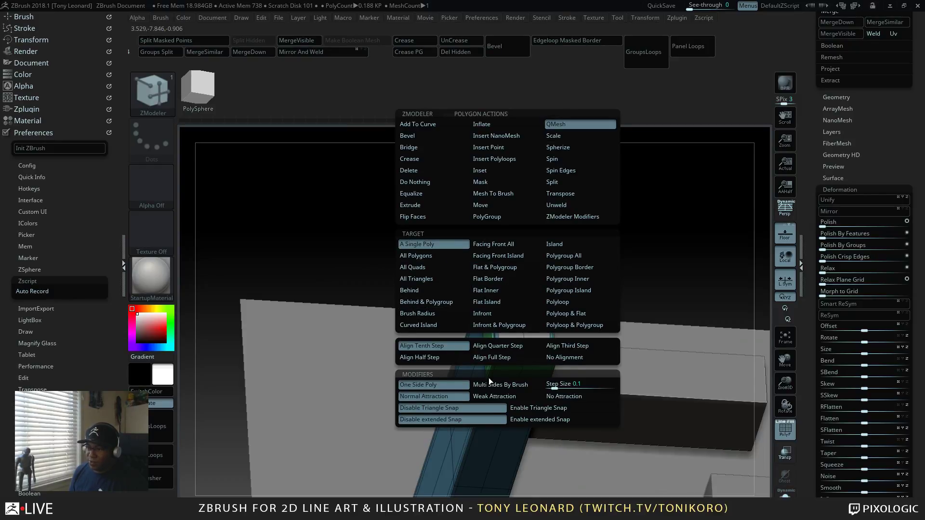
click(443, 345)
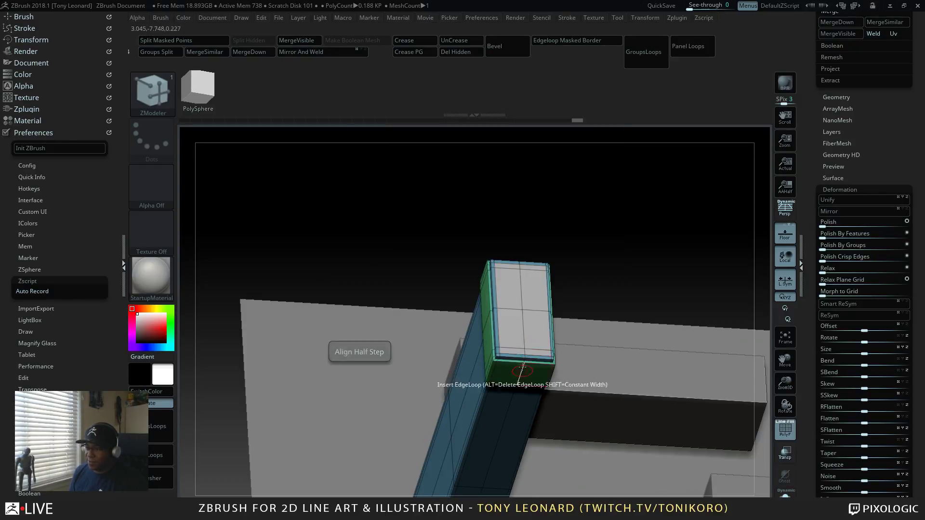
click(512, 286)
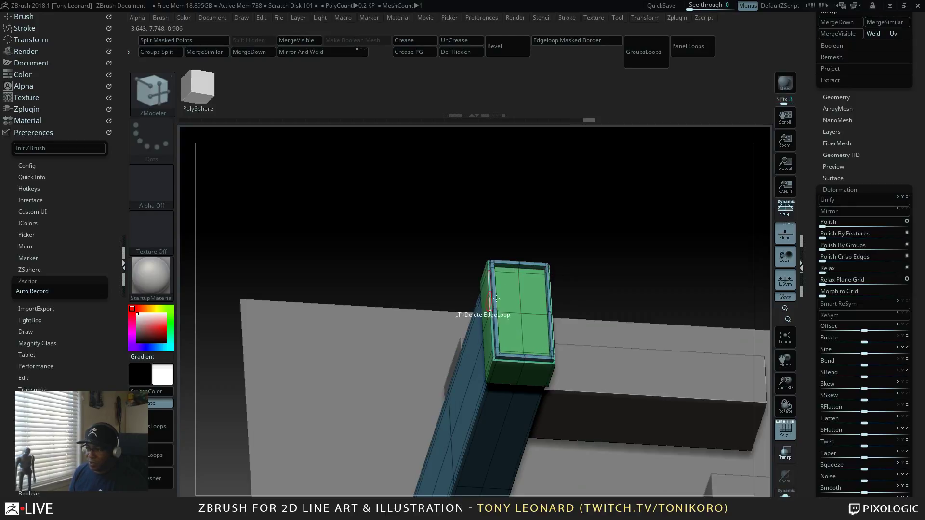
mouse_move(591, 268)
mouse_down()
mouse_move(539, 172)
mouse_move(578, 164)
mouse_move(648, 267)
mouse_move(617, 232)
mouse_move(614, 286)
mouse_move(575, 266)
mouse_move(614, 277)
mouse_move(615, 343)
mouse_move(651, 260)
mouse_move(657, 318)
mouse_up()
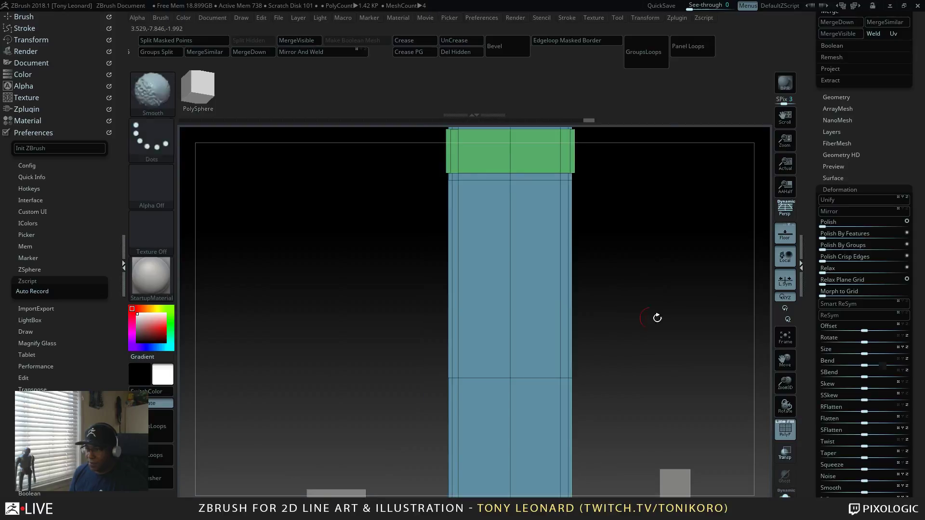